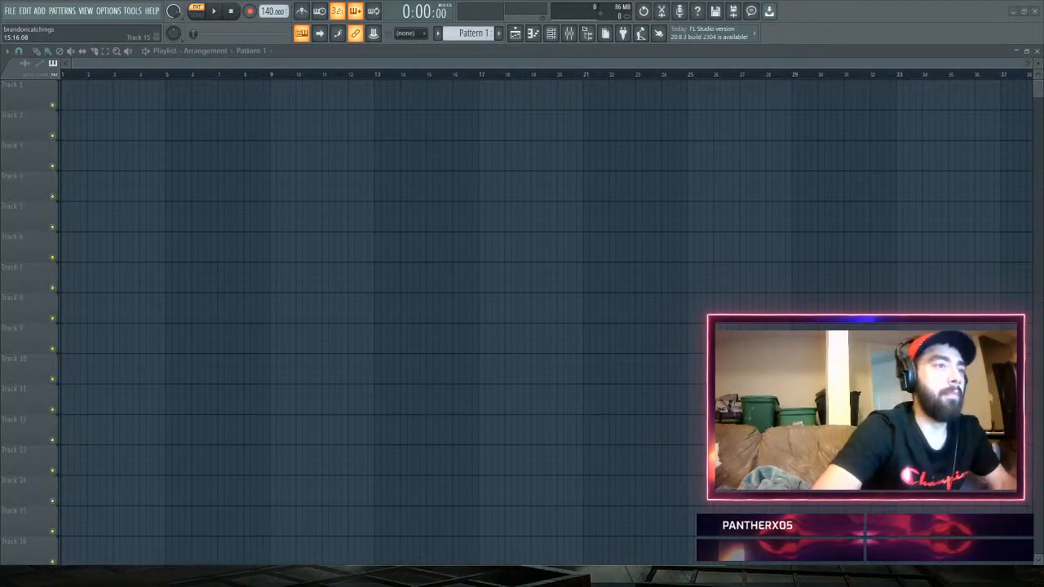
# - Place LDP_141_melody_loop_diligent_D#m at bar 1 of Track 1, play it in song mode, and repeat the clip at bar 9
pyautogui.moveTo(1042, 310); pyautogui.dragTo(101, 100)
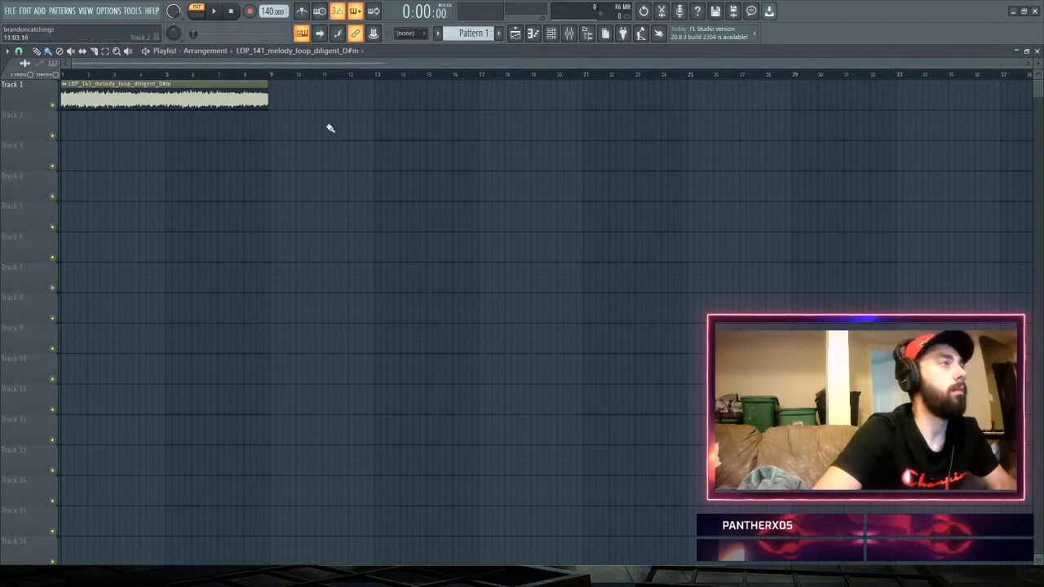
pyautogui.press('space')
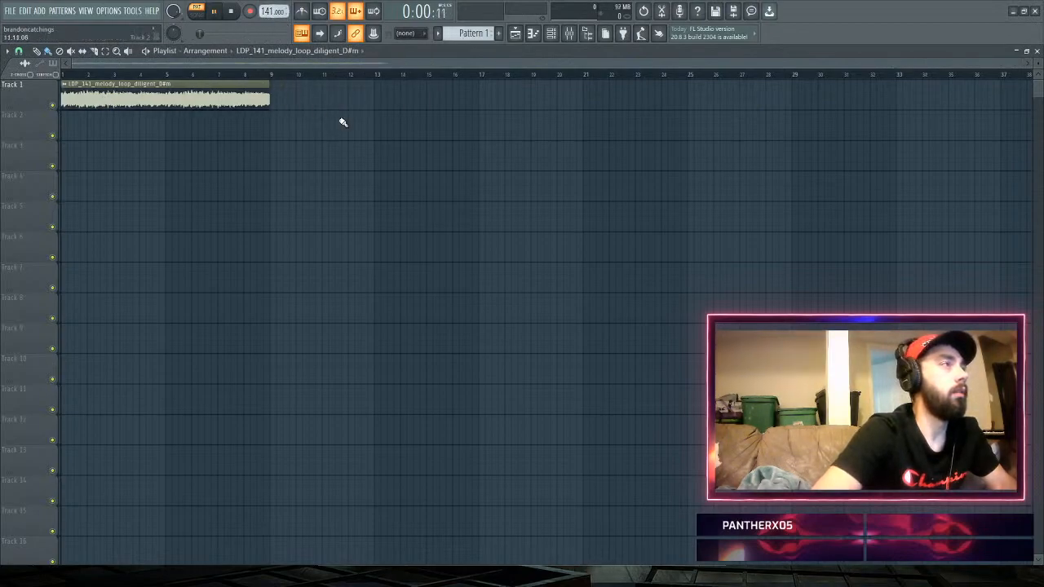
pyautogui.click(214, 12)
pyautogui.click(201, 14)
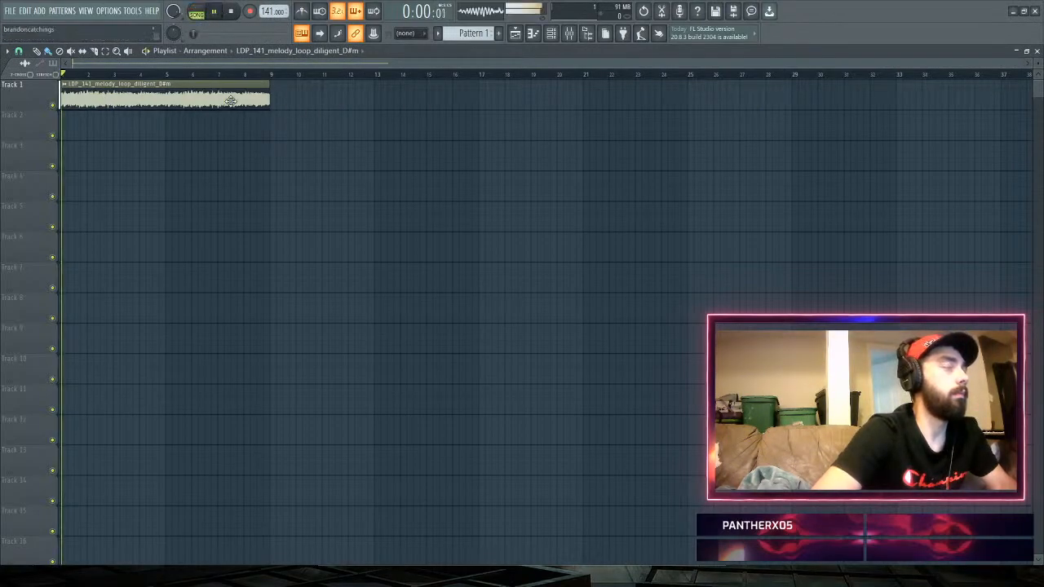
pyautogui.click(278, 100)
pyautogui.moveTo(281, 102); pyautogui.dragTo(275, 101)
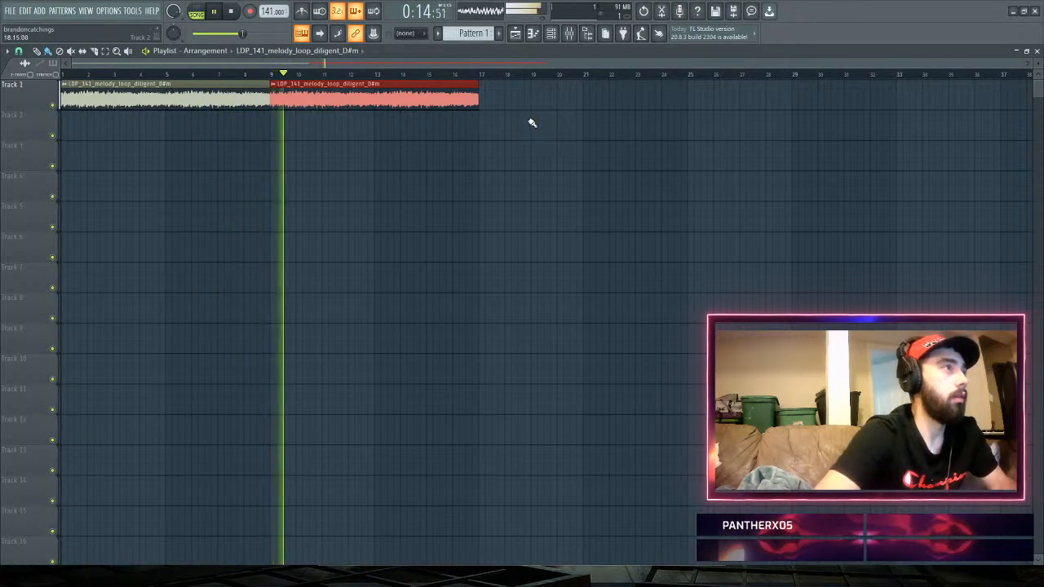
# - Clone the melody loop's channel, lower the clone's time-stretching pitch, and play the song from just before bar 9
pyautogui.click(551, 35)
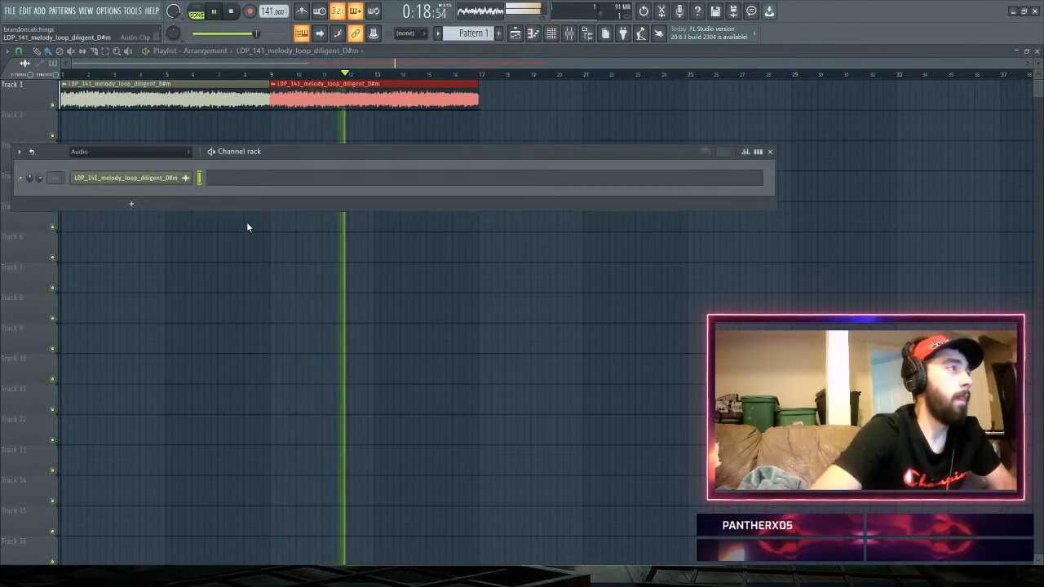
pyautogui.hotkey('alt', 'c')
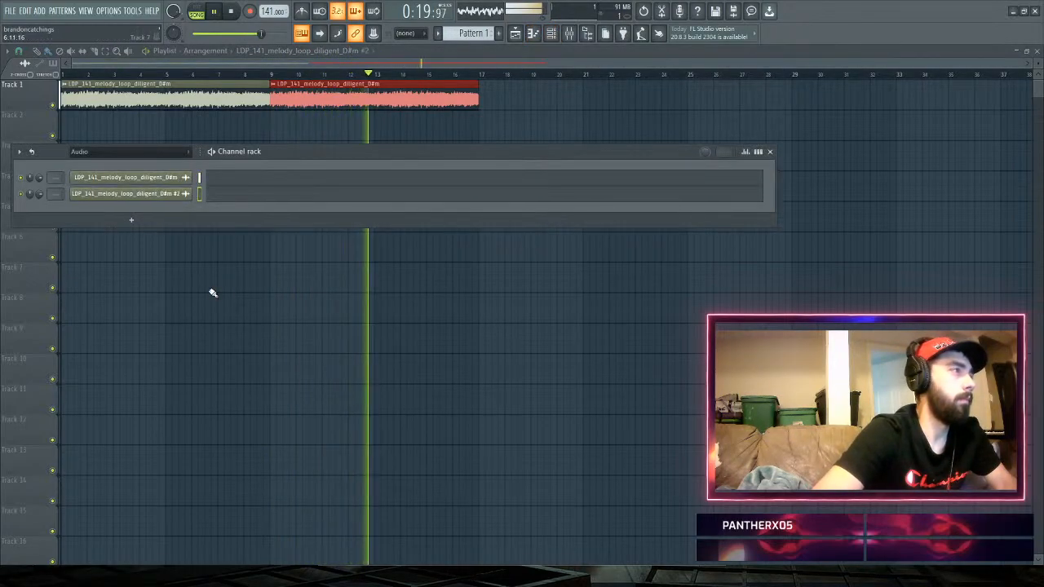
pyautogui.click(127, 196)
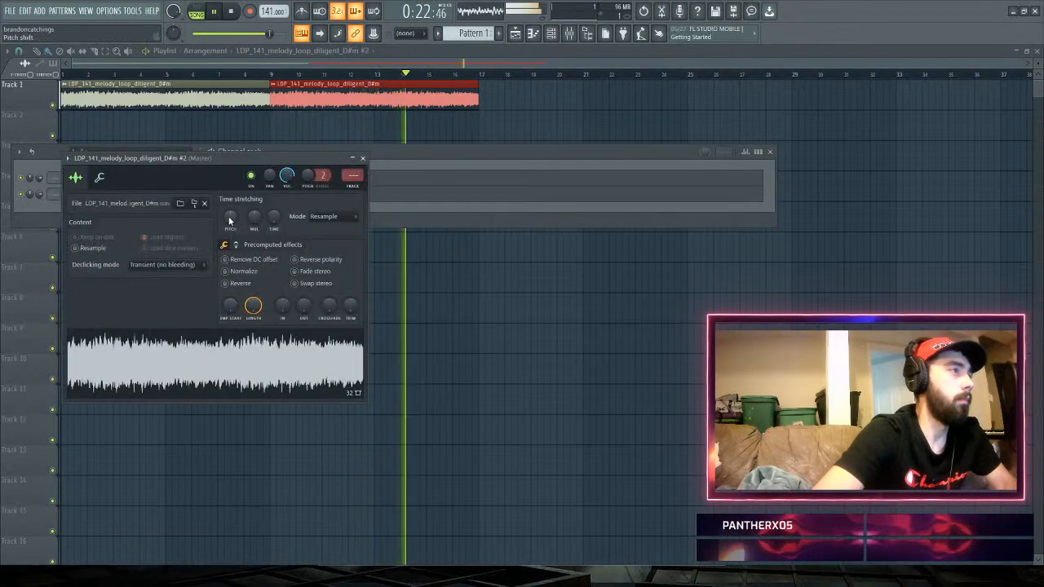
pyautogui.moveTo(230, 216); pyautogui.dragTo(229, 243)
pyautogui.press('space')
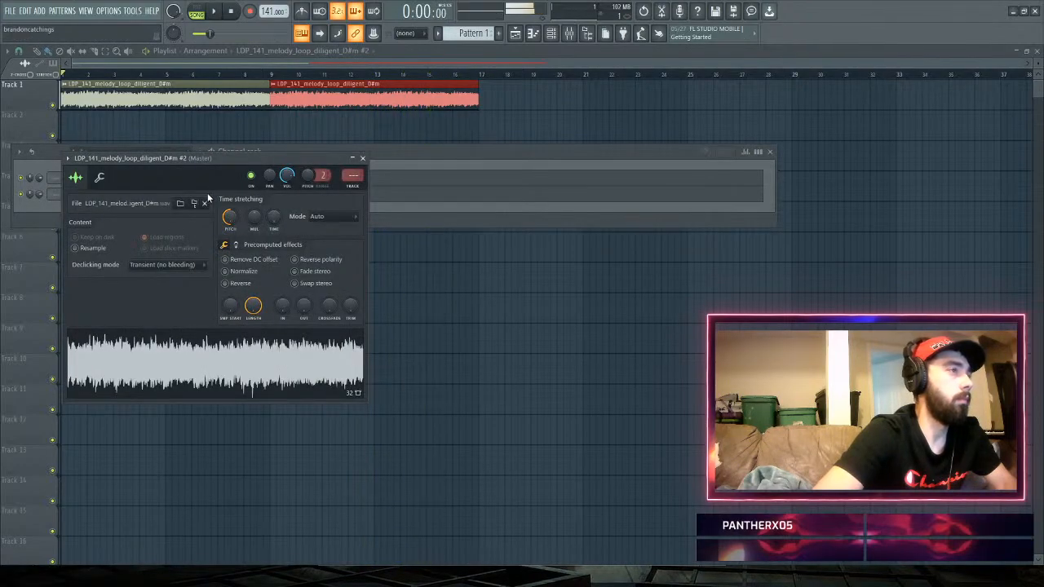
pyautogui.press('space')
pyautogui.click(265, 74)
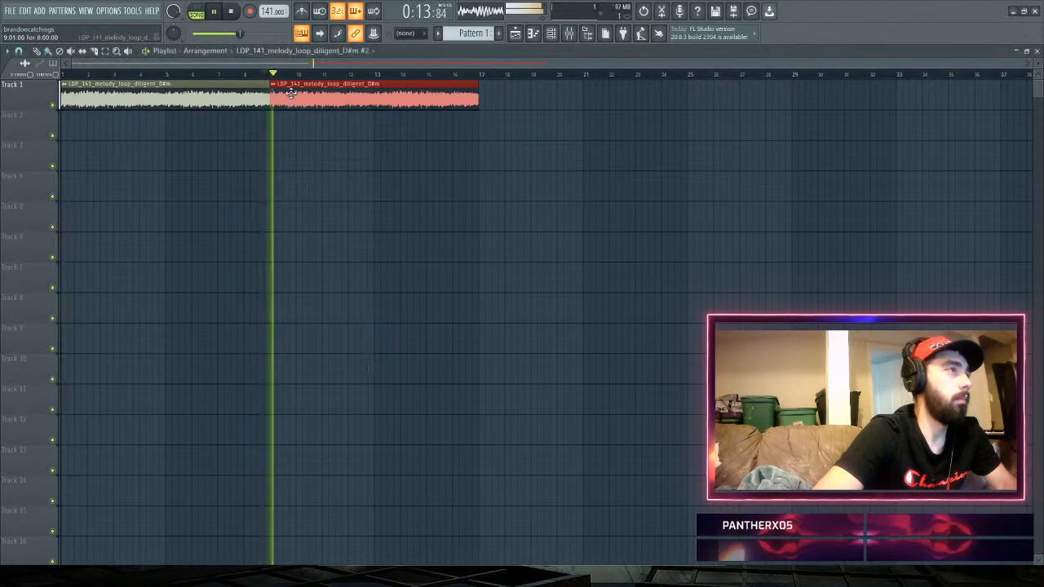
# - Replace the second loop clip on Track 1 with the pitched-down clone at bar 9 of Track 2
pyautogui.press('space')
pyautogui.rightClick(280, 99)
pyautogui.click(553, 36)
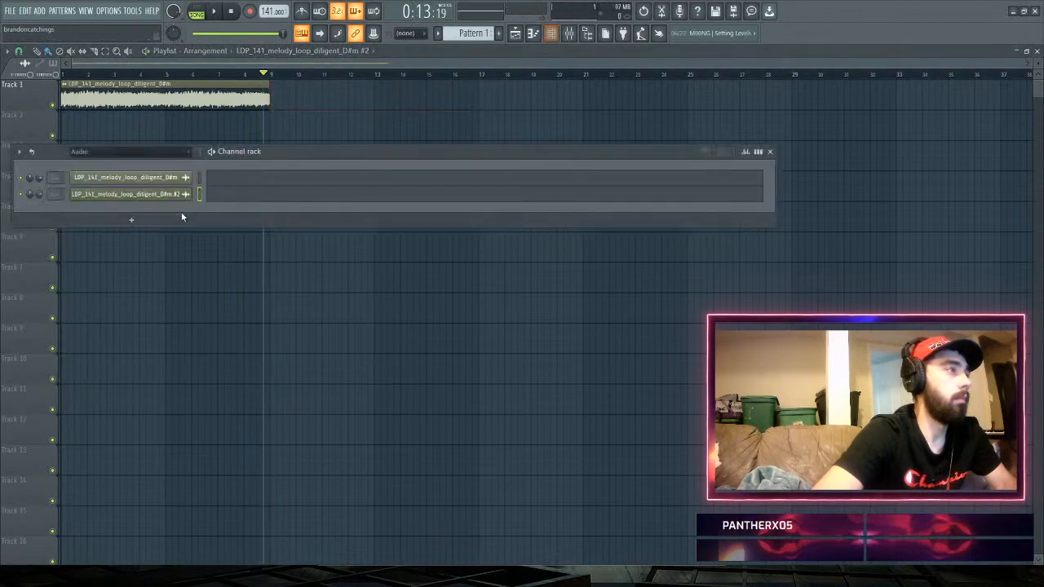
pyautogui.moveTo(170, 196); pyautogui.dragTo(489, 304)
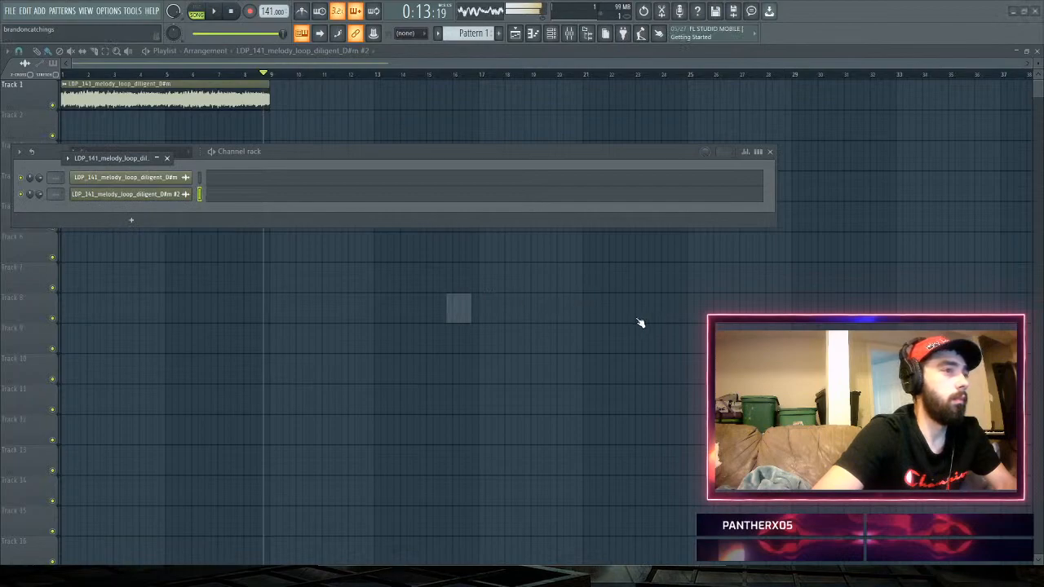
pyautogui.moveTo(520, 300); pyautogui.dragTo(343, 115)
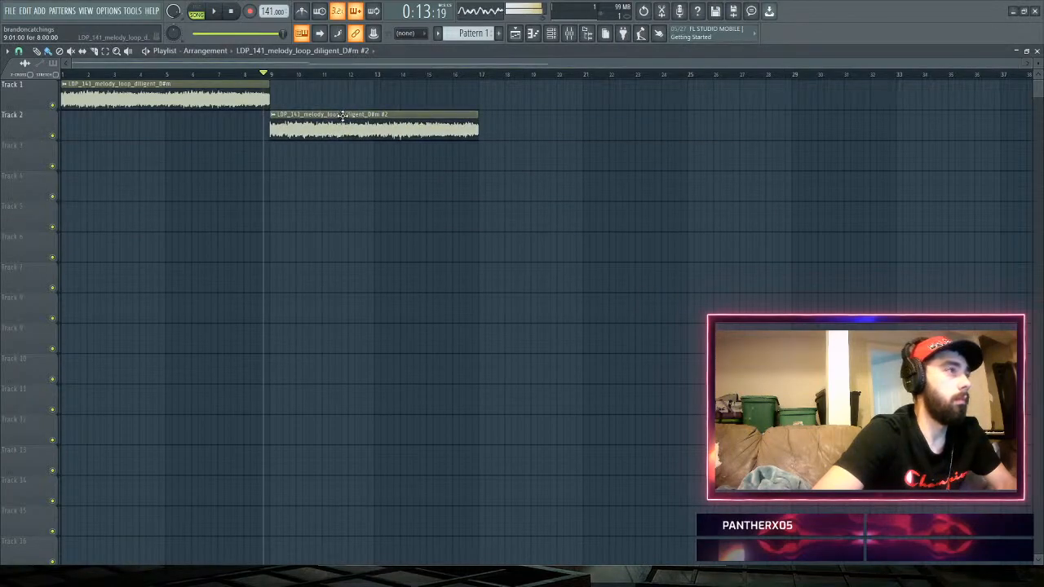
# - Play the transition from the original loop into the pitched clone and check the original loop's sample settings
pyautogui.press('space')
pyautogui.press('space')
pyautogui.press('space')
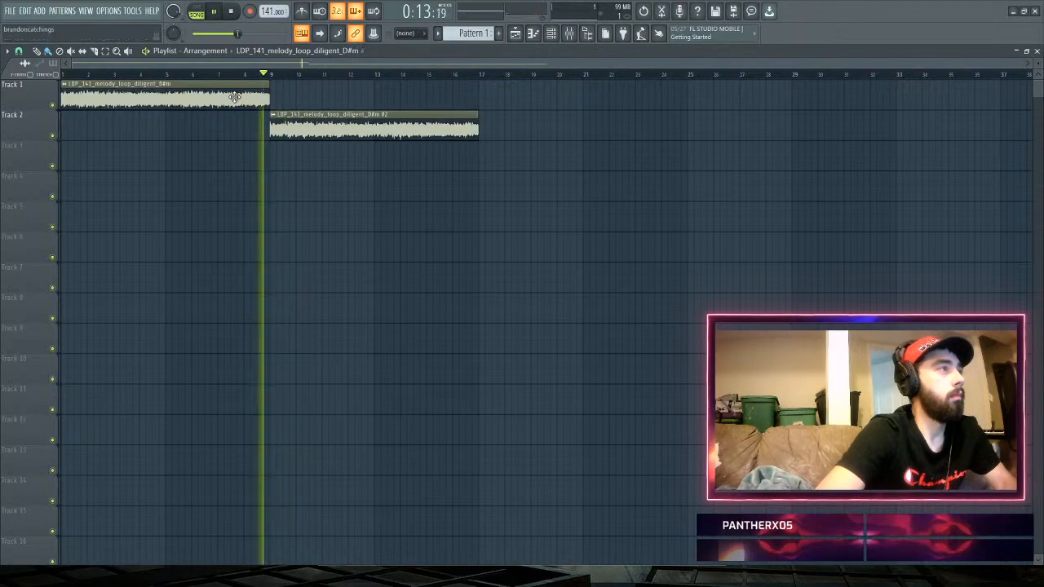
pyautogui.click(229, 74)
pyautogui.doubleClick(261, 96)
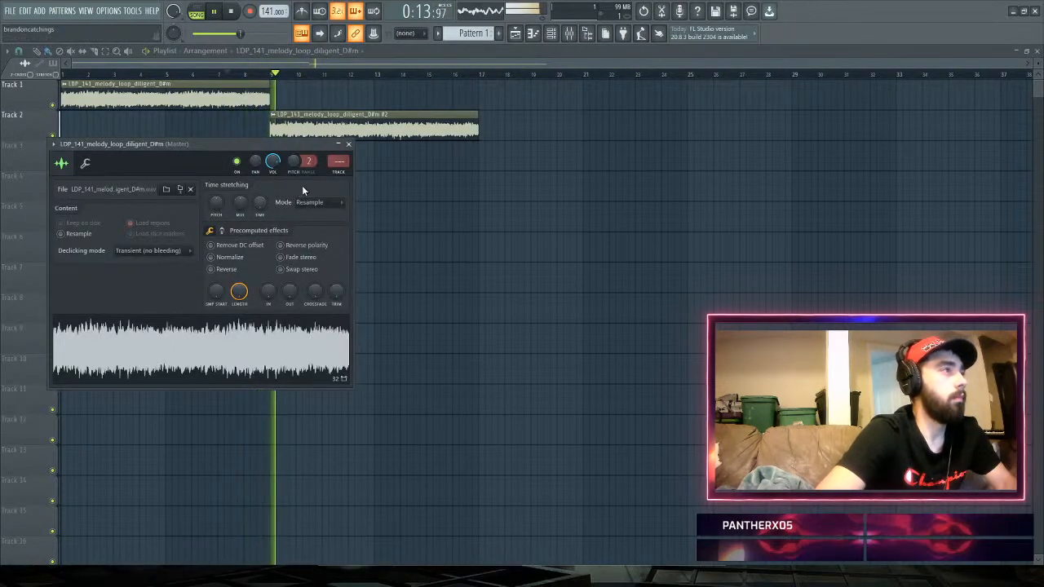
pyautogui.click(349, 144)
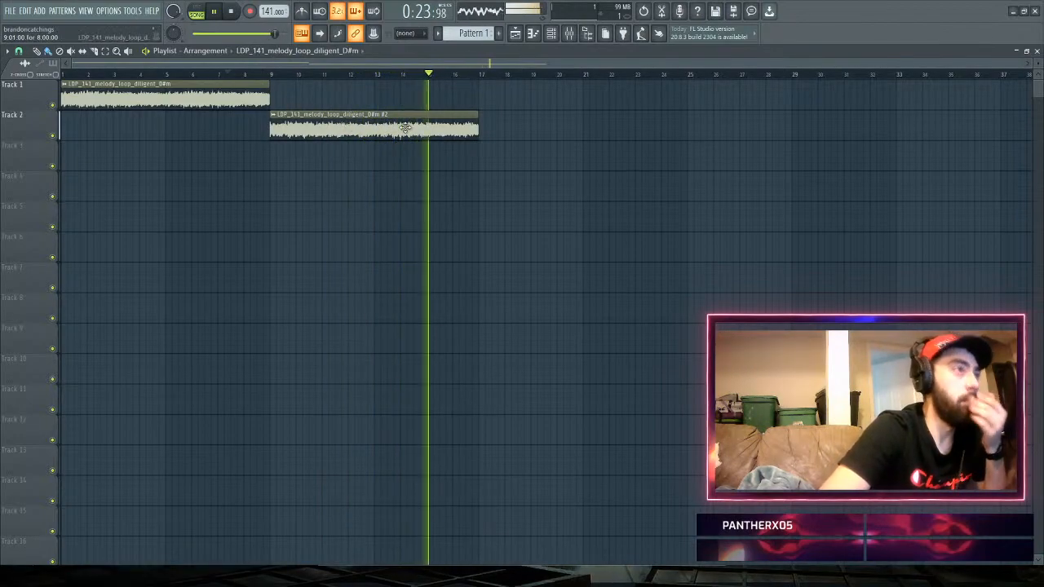
# - Remove the pitched clip from Track 2 and put a second original melody loop at bar 9 of Track 1
pyautogui.click(490, 105)
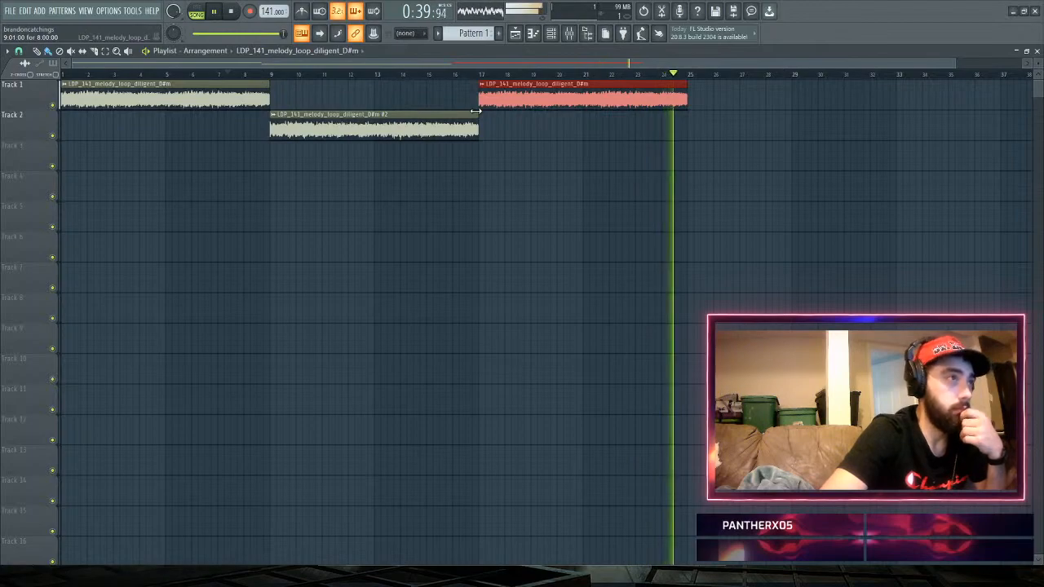
pyautogui.click(280, 105)
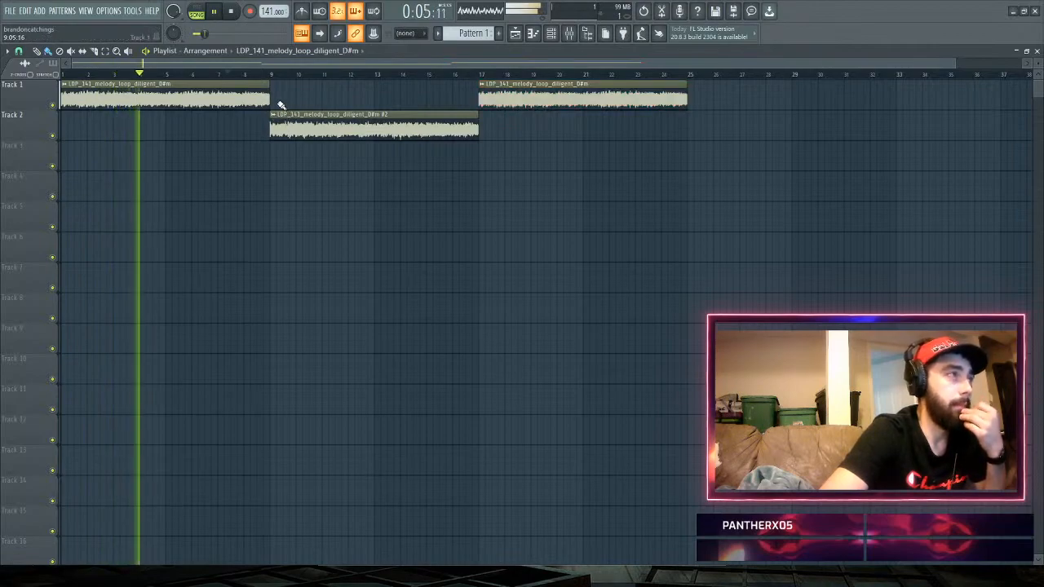
pyautogui.rightClick(343, 130)
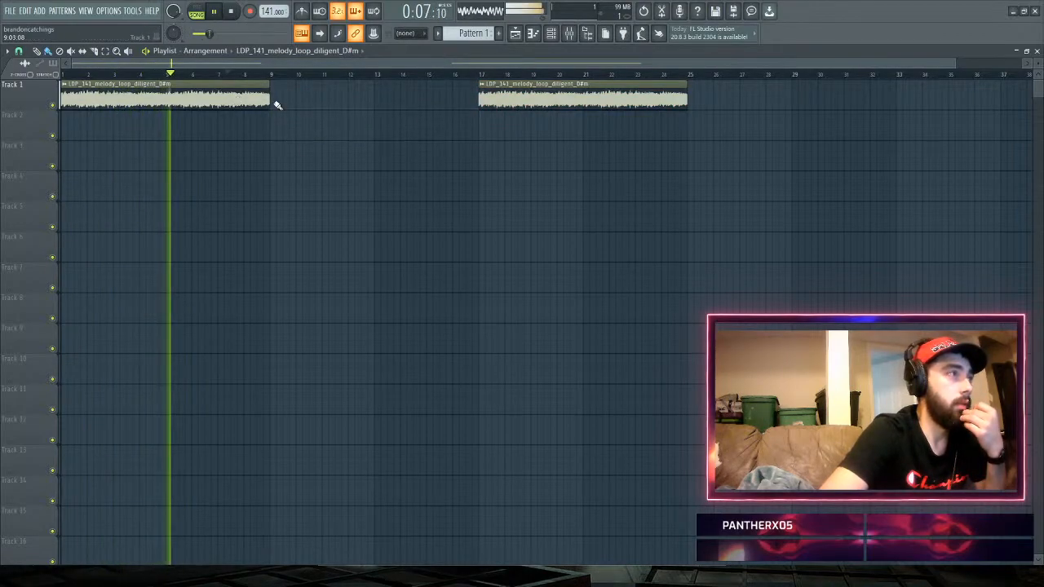
pyautogui.moveTo(606, 98); pyautogui.dragTo(400, 95)
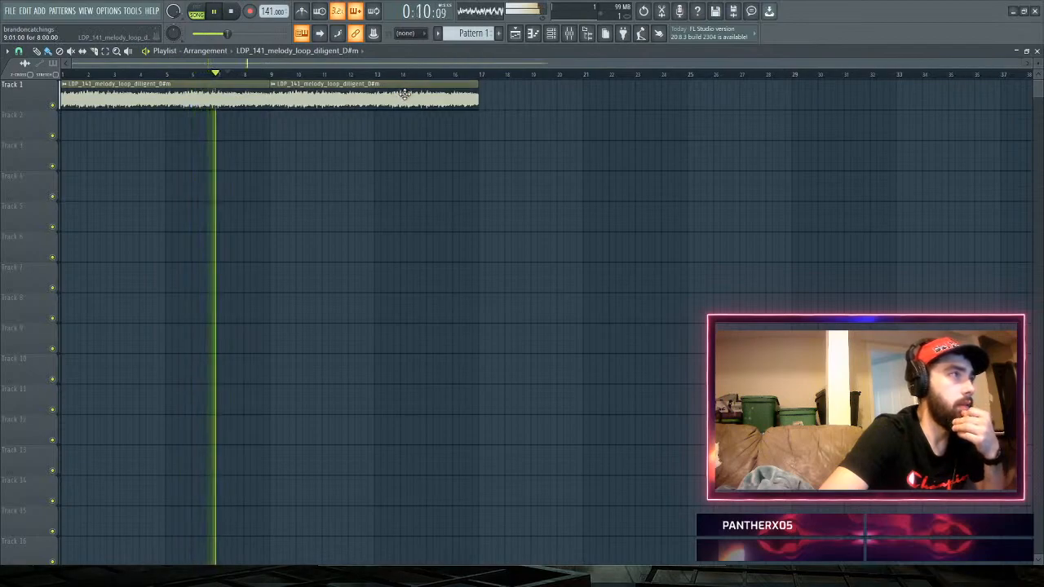
# - Place the pitched-down melody clone at bar 17 of Track 2 and restart song playback
pyautogui.click(551, 34)
pyautogui.click(180, 194)
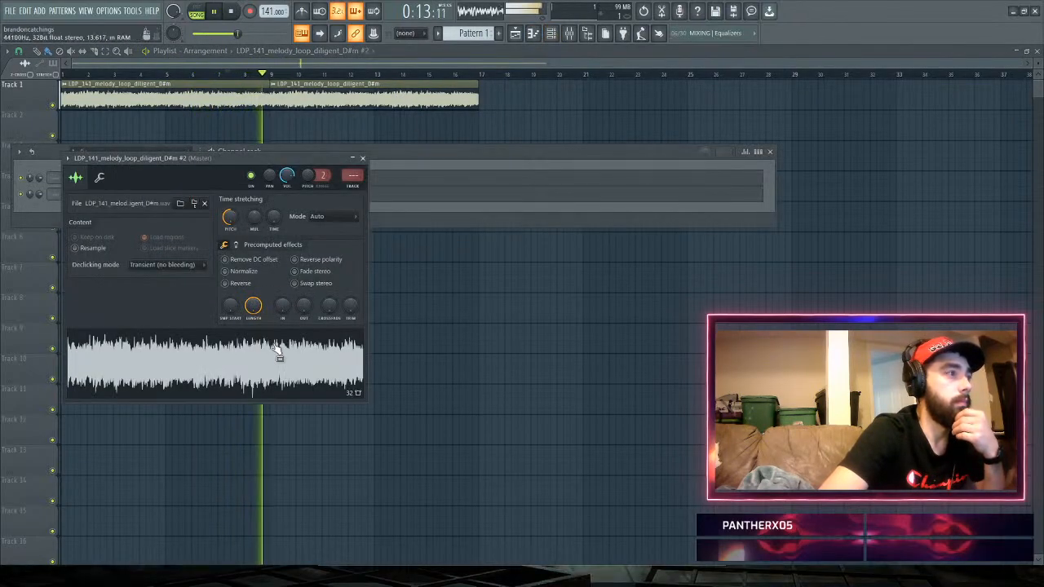
pyautogui.click(353, 158)
pyautogui.moveTo(644, 323); pyautogui.dragTo(565, 121)
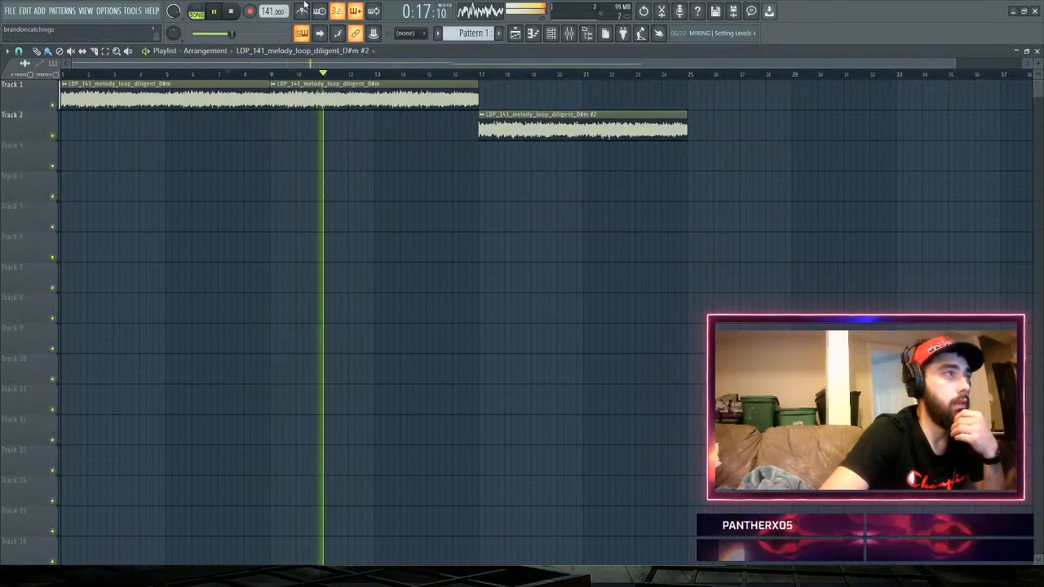
pyautogui.click(232, 13)
pyautogui.click(217, 13)
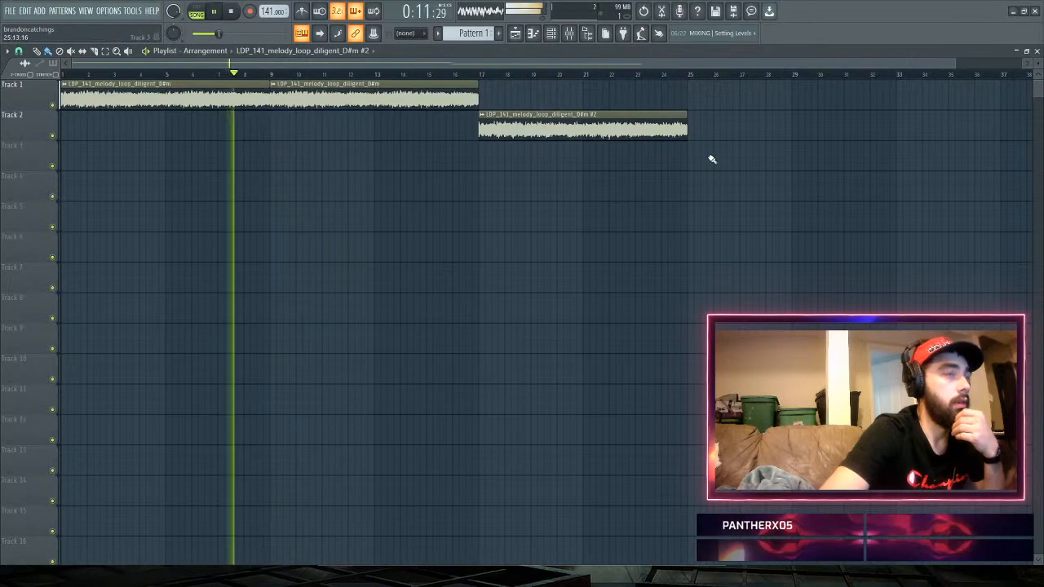
# - Try repeating the pitched clone at bar 25 of Track 2, remove the repeat, and stop playback
pyautogui.moveTo(694, 136); pyautogui.dragTo(722, 130)
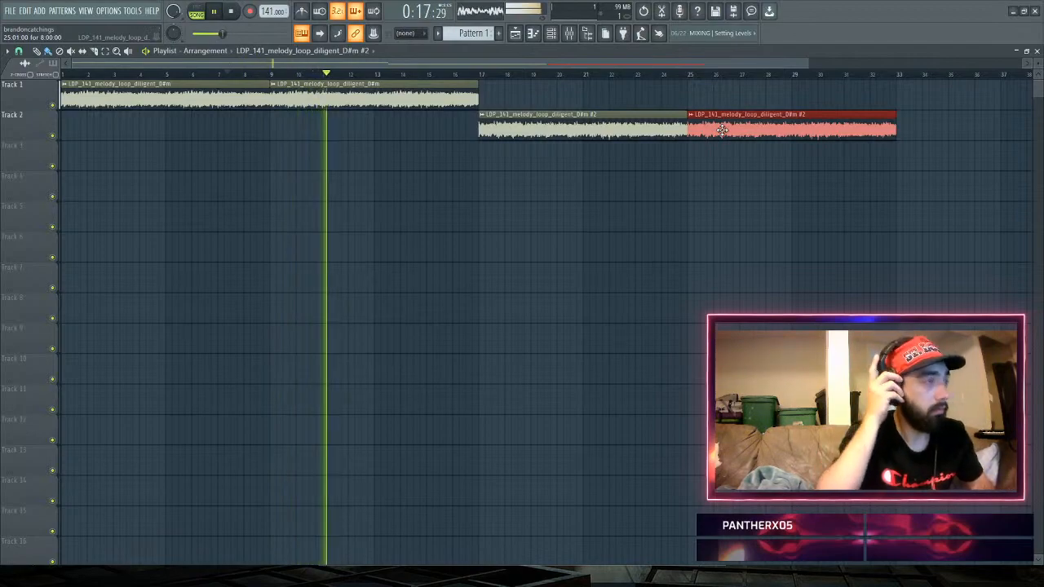
pyautogui.rightClick(722, 130)
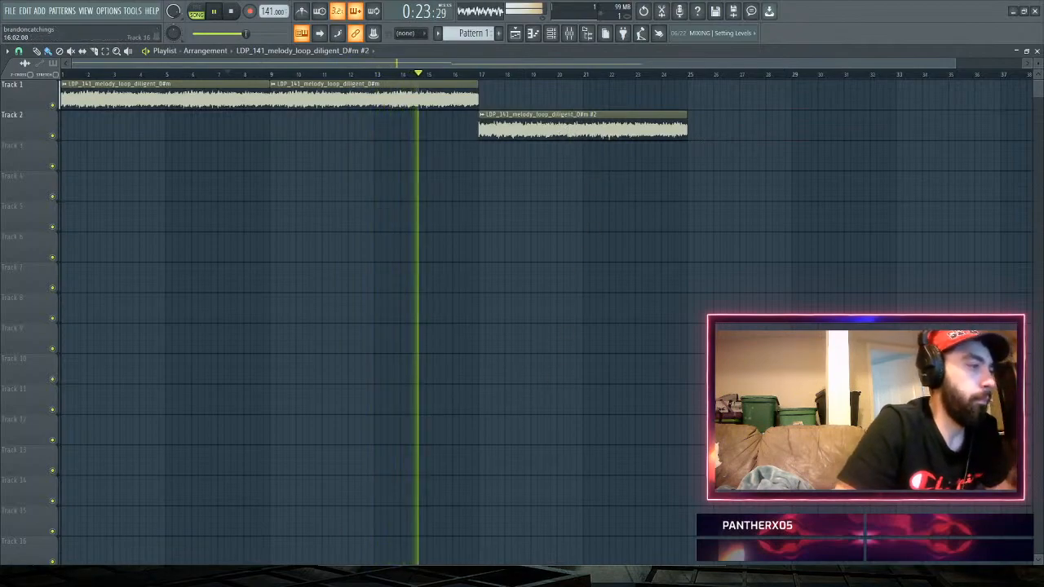
pyautogui.press('space')
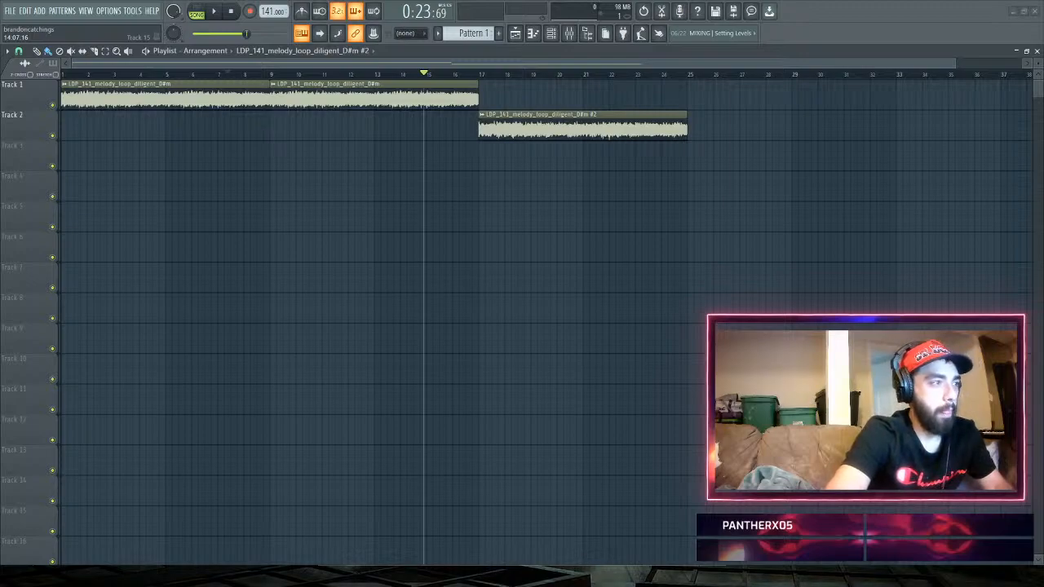
# - Try the PMMP_Pad_19_D#min_140 sample at bar 17 of Track 3 and play it with the pitched melody
pyautogui.moveTo(645, 583); pyautogui.dragTo(509, 173)
pyautogui.press('space')
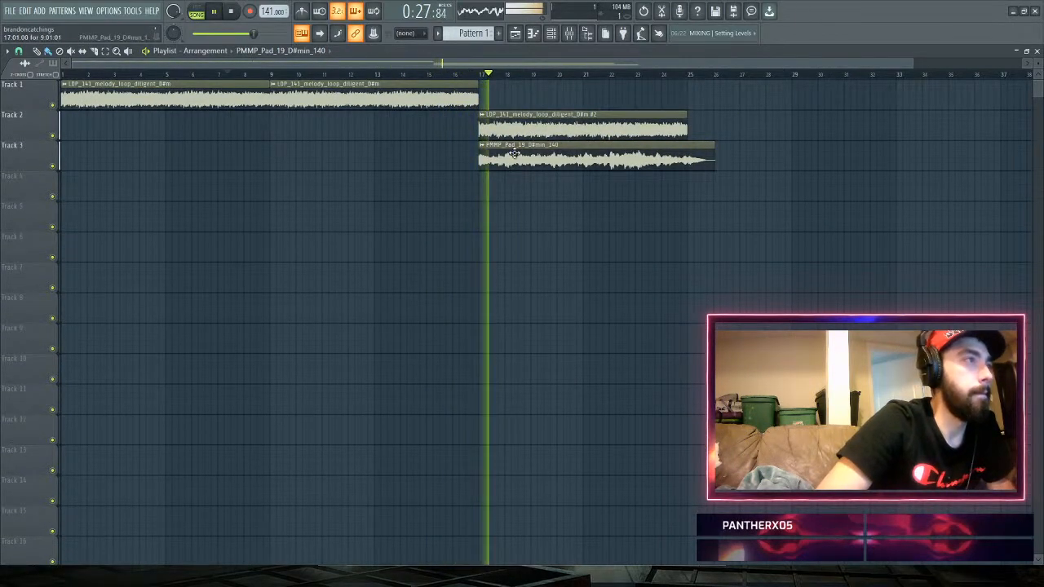
pyautogui.doubleClick(514, 156)
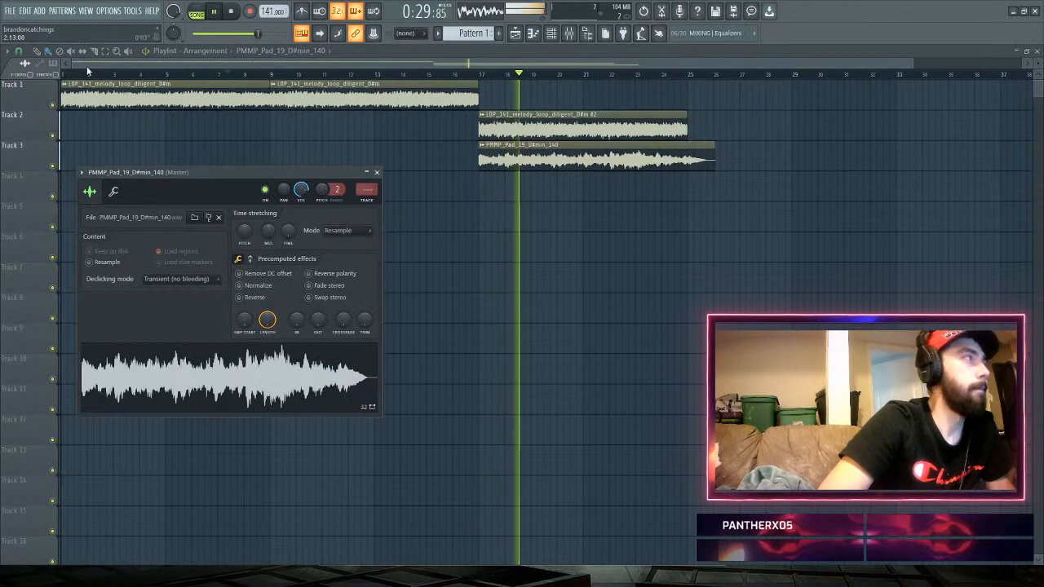
pyautogui.moveTo(73, 63); pyautogui.dragTo(408, 63)
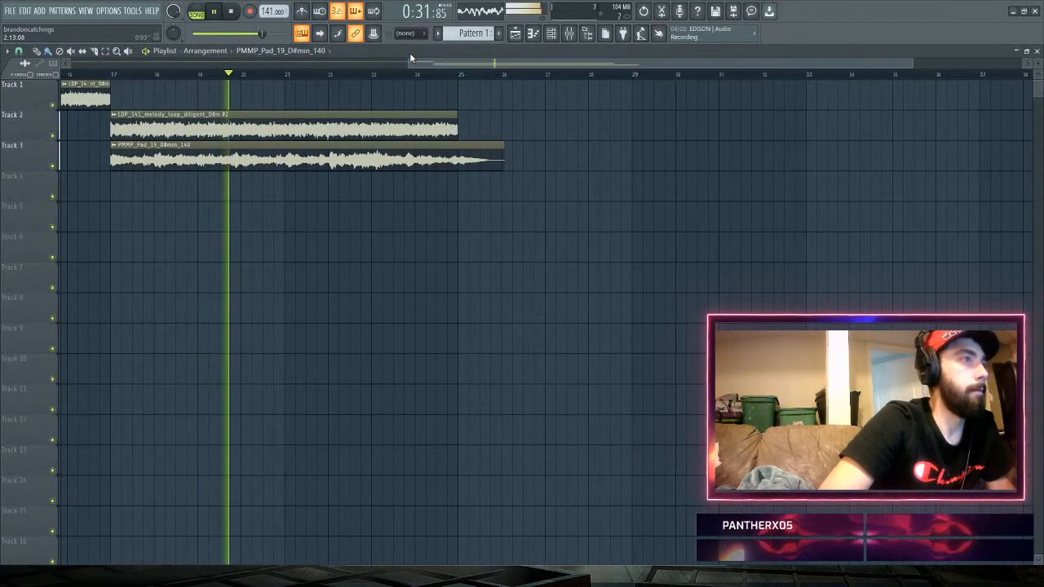
# - Shorten the pad sample with its time-stretching time control, replay it near bar 17, and delete its clip
pyautogui.doubleClick(400, 161)
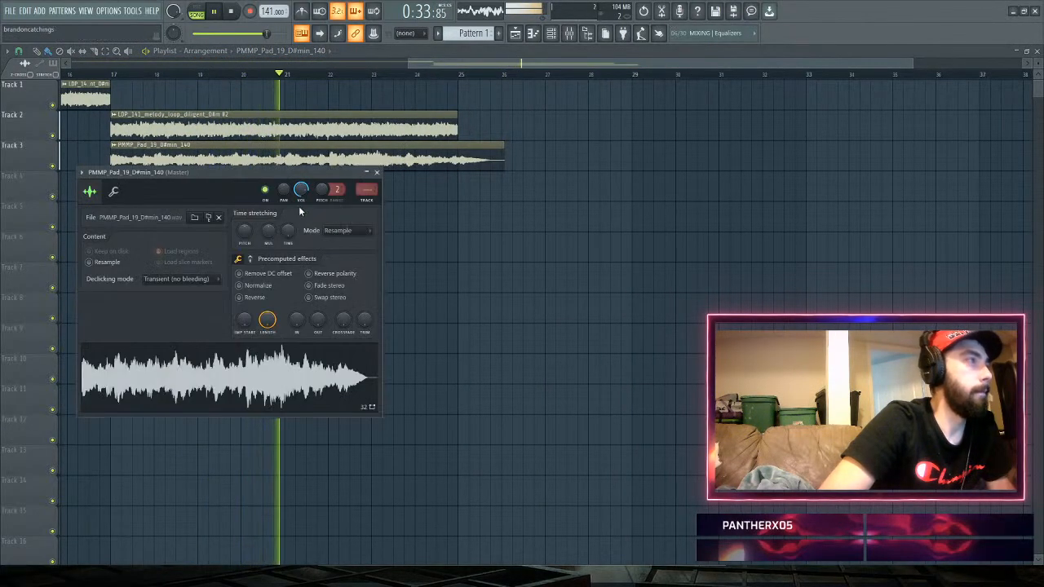
pyautogui.moveTo(287, 231)
pyautogui.mouseDown()
pyautogui.moveTo(287, 220)
pyautogui.moveTo(287, 235)
pyautogui.mouseUp()
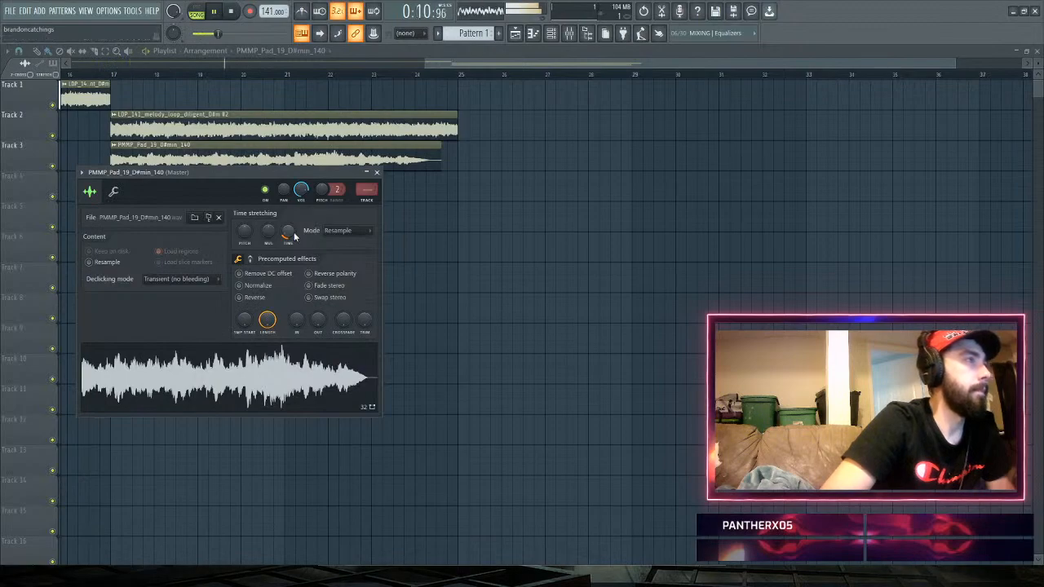
pyautogui.click(106, 75)
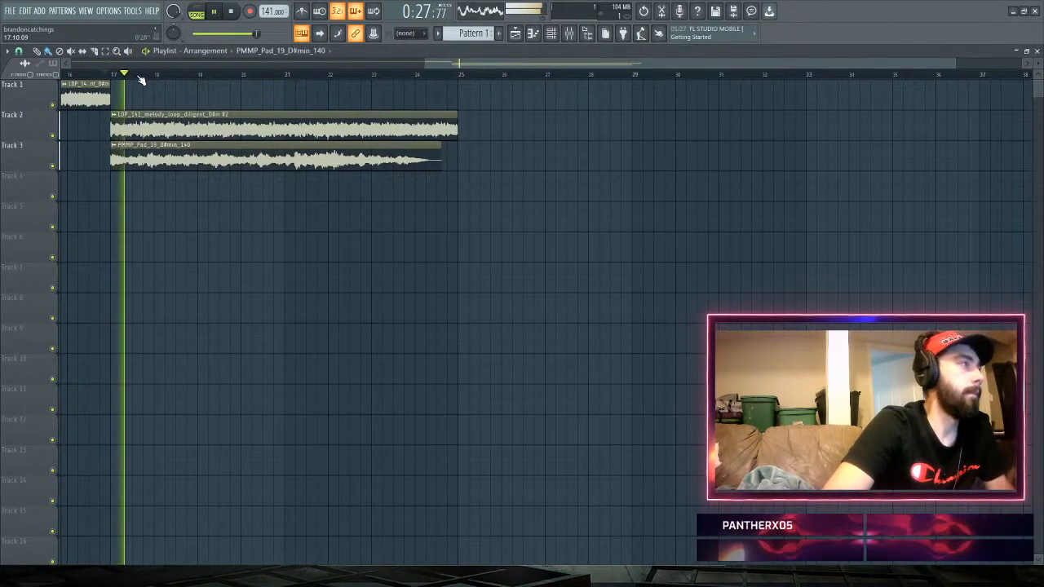
pyautogui.press('space')
pyautogui.rightClick(211, 170)
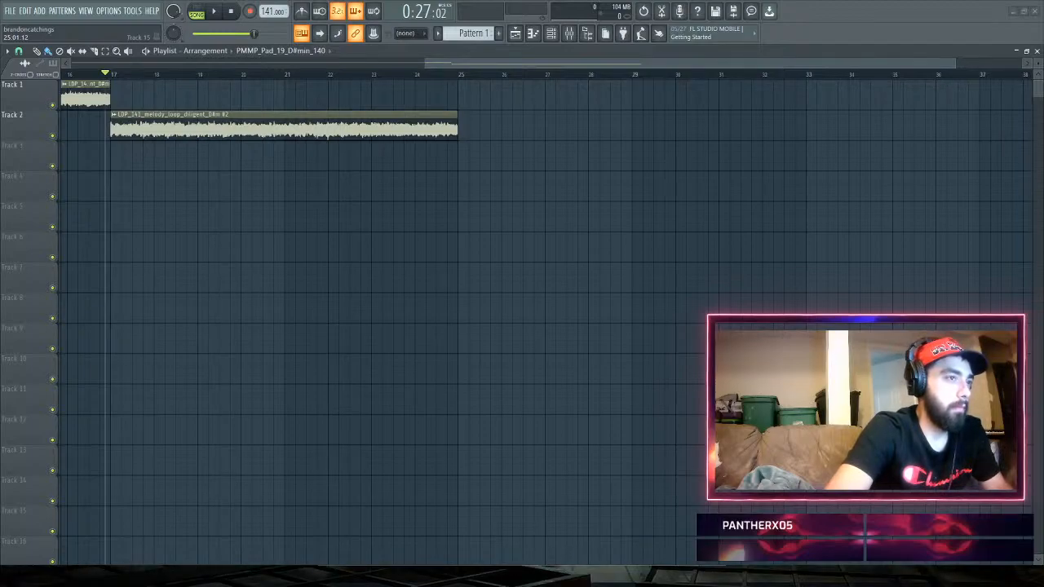
# - Place ABJP2_SVGAR_Trap_Melody_Songstarter_Gilitine_D#m_140BPM at bar 1 of Track 7
pyautogui.moveTo(600, 522); pyautogui.dragTo(2, 190)
pyautogui.press('space')
pyautogui.press('space')
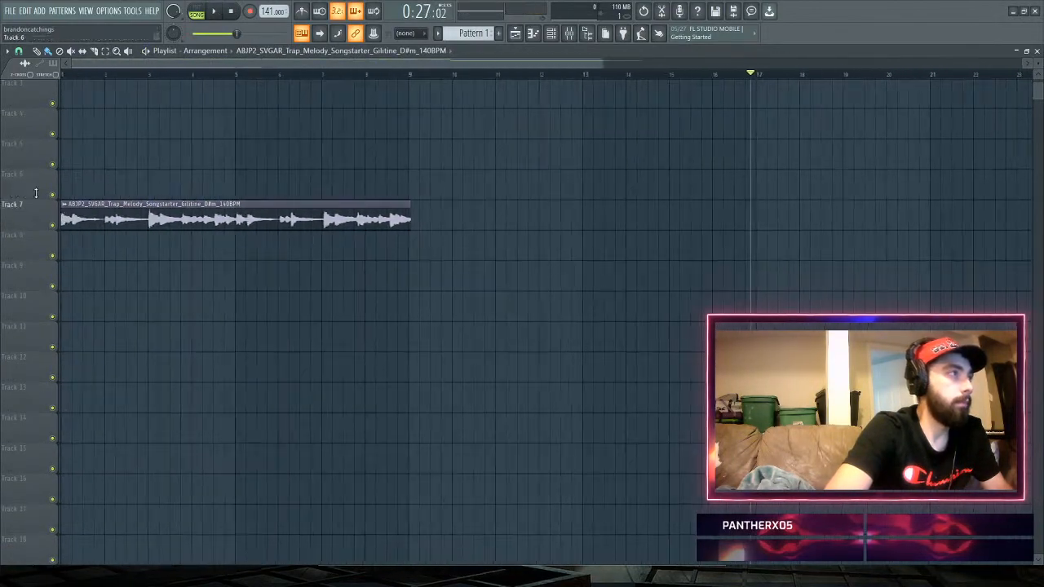
pyautogui.scroll(2, 261, 155)
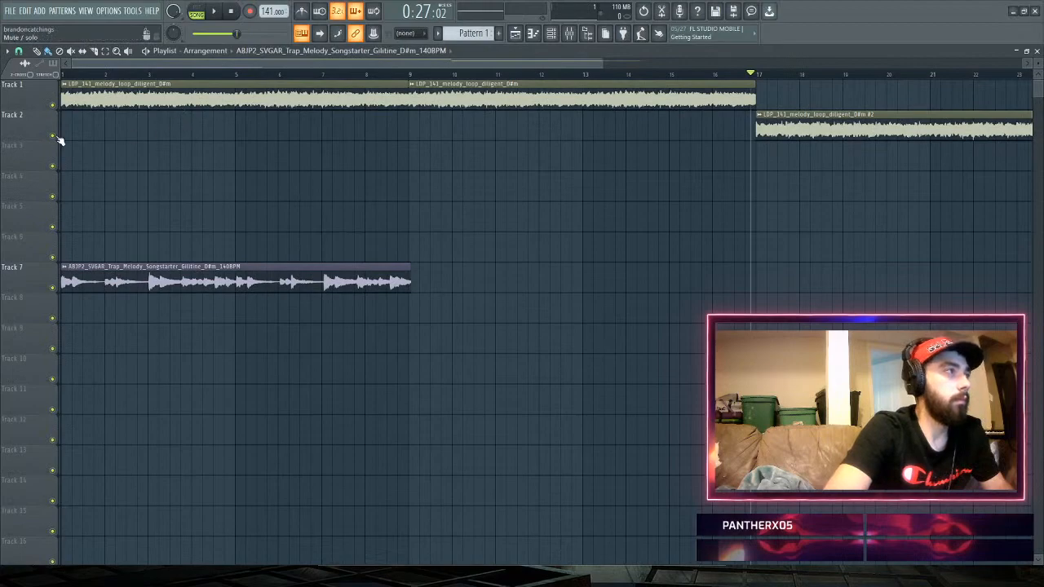
# - Shift the existing melody loop clips so the first starts at bar 9, and move the trap songstarter clip to bar 1 of Track 2
pyautogui.moveTo(115, 231); pyautogui.dragTo(905, 20)
pyautogui.moveTo(269, 90); pyautogui.dragTo(596, 92)
pyautogui.moveTo(176, 287); pyautogui.dragTo(146, 139)
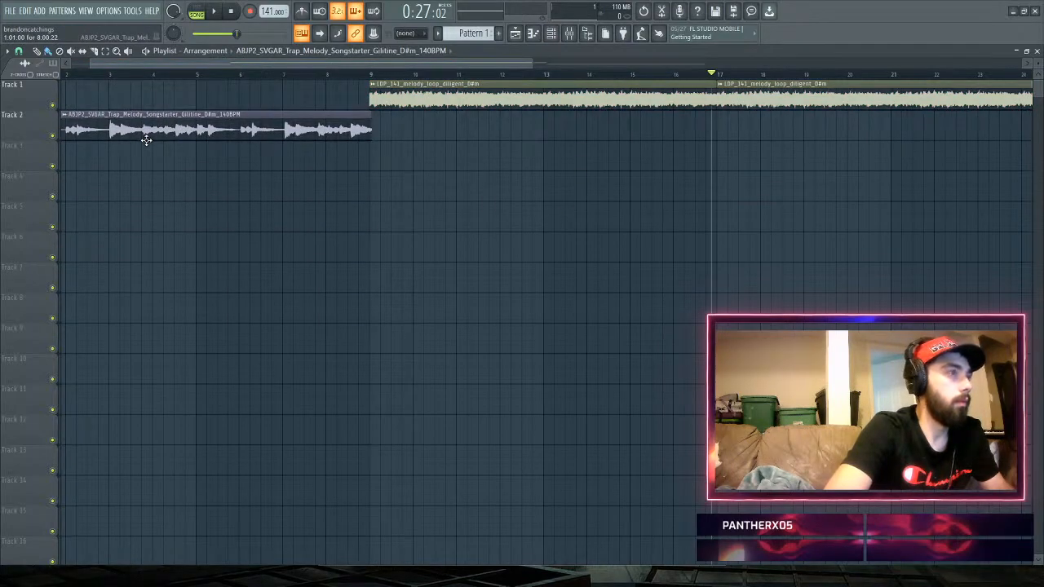
# - Move the trap songstarter clip from Track 2 to Track 3 and play the arrangement, including its transition into the melody loop
pyautogui.moveTo(300, 122); pyautogui.dragTo(245, 163)
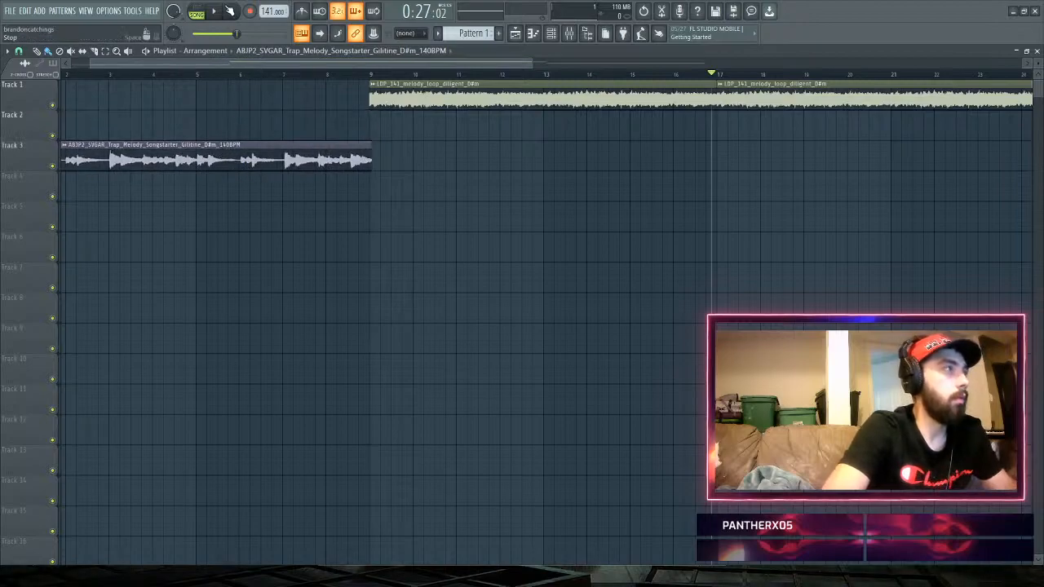
pyautogui.press('space')
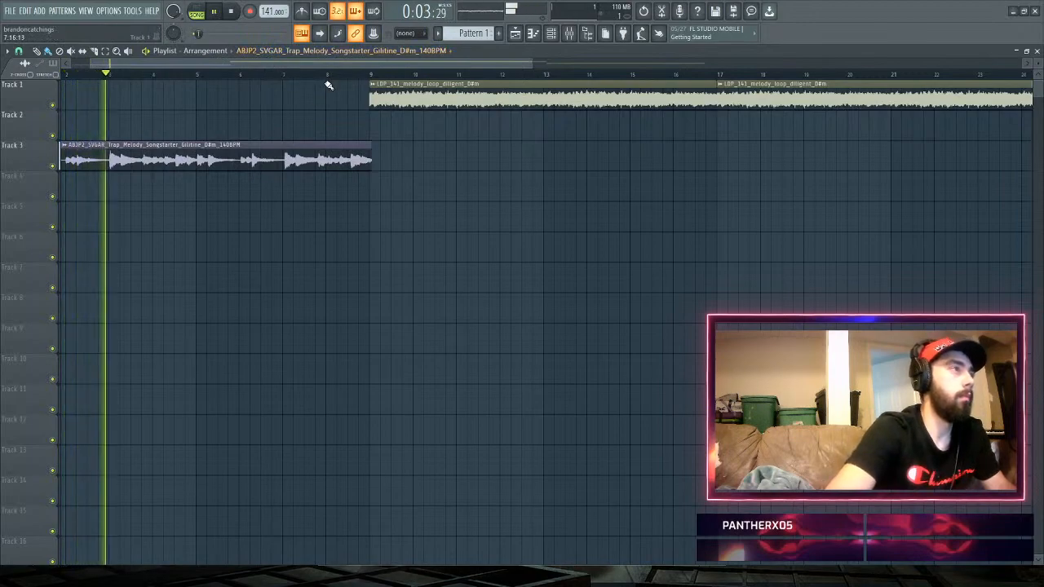
pyautogui.moveTo(530, 58); pyautogui.dragTo(774, 62)
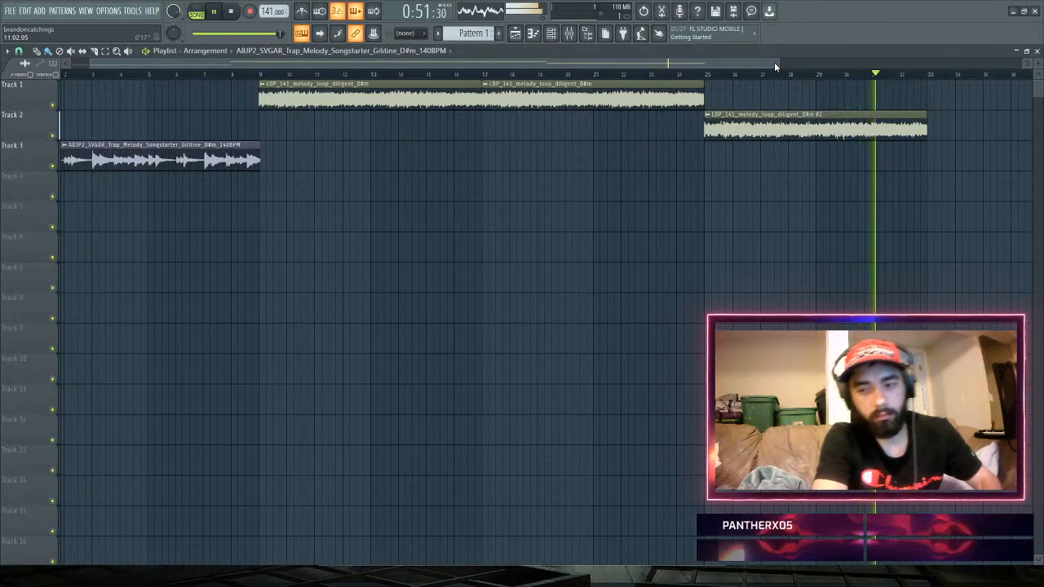
pyautogui.press('space')
pyautogui.press('space')
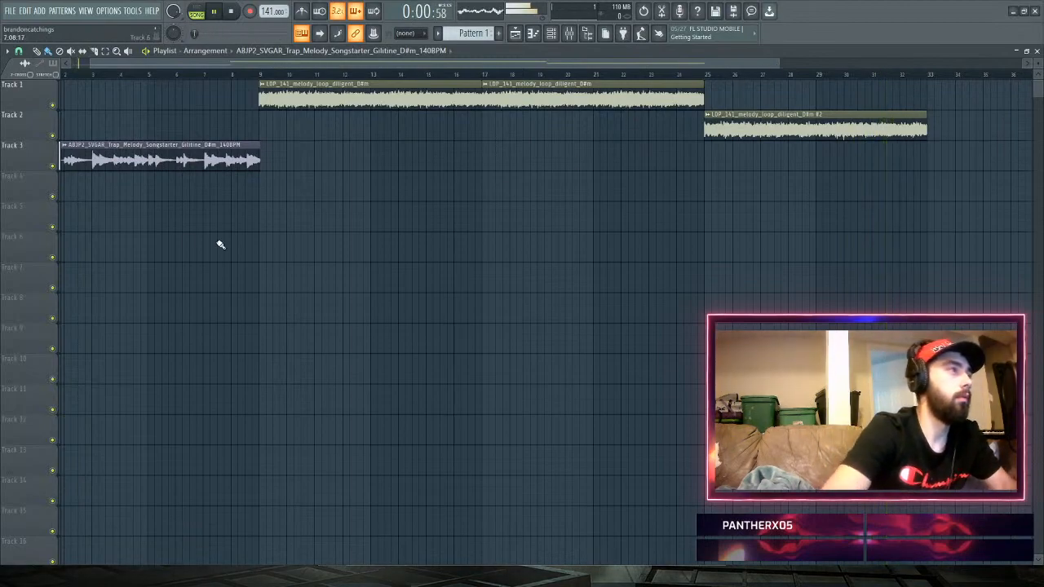
# - Set the trap songstarter's declicking mode to Crossfade (bleeding) and replay its transition into the melody loop at bar 9
pyautogui.click(219, 74)
pyautogui.doubleClick(172, 146)
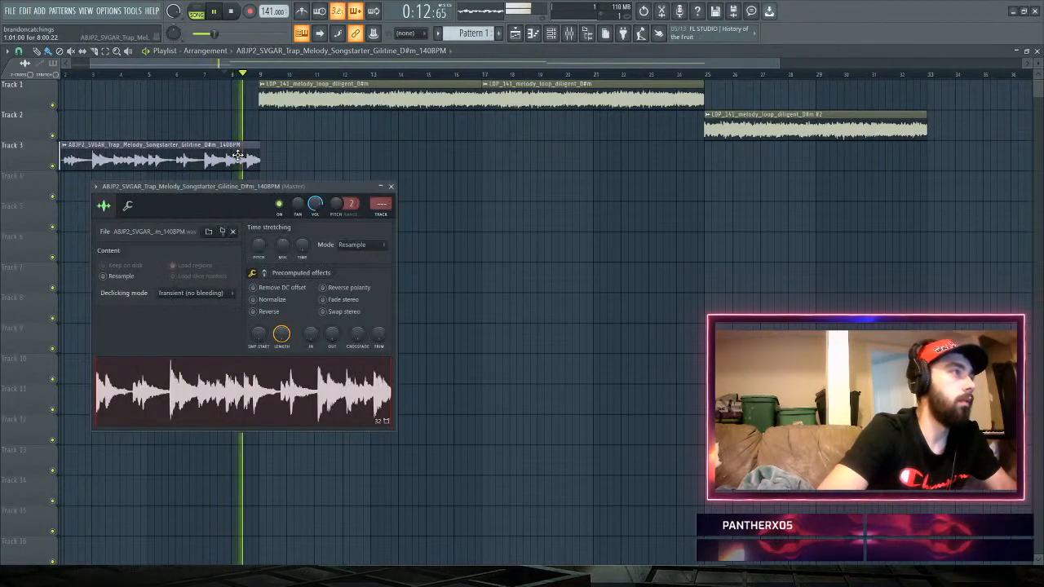
pyautogui.click(224, 295)
pyautogui.click(225, 352)
pyautogui.press('space')
pyautogui.press('space')
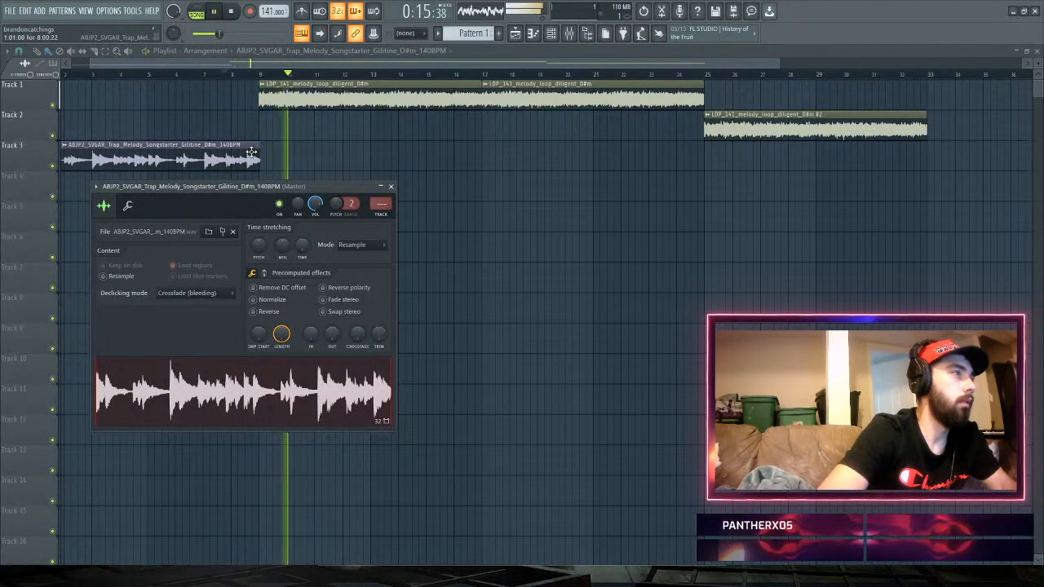
pyautogui.press('Escape')
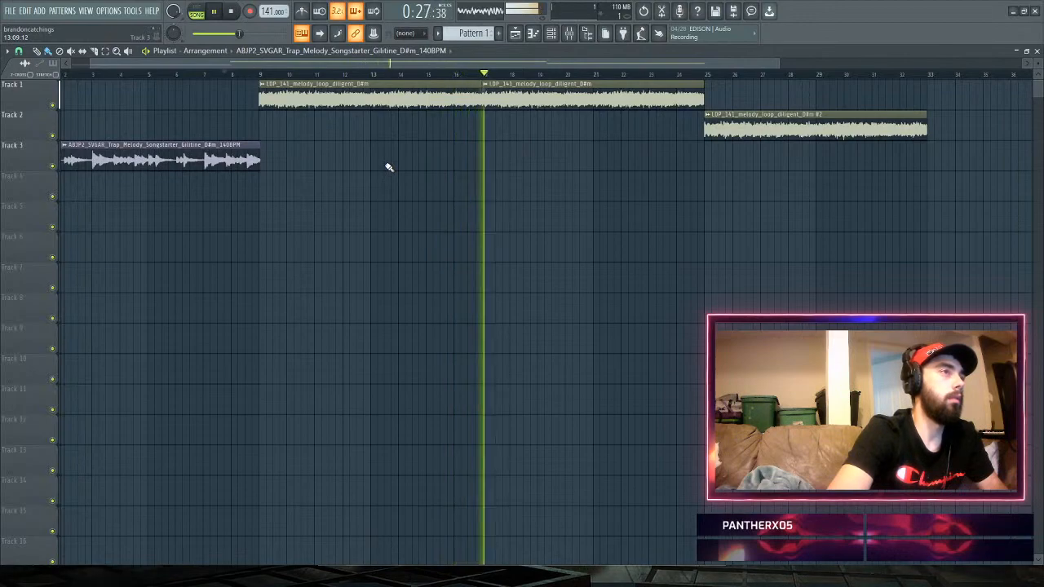
# - Place a second trap songstarter clip at bar 17 of Track 3, beneath the second melody loop
pyautogui.click(486, 156)
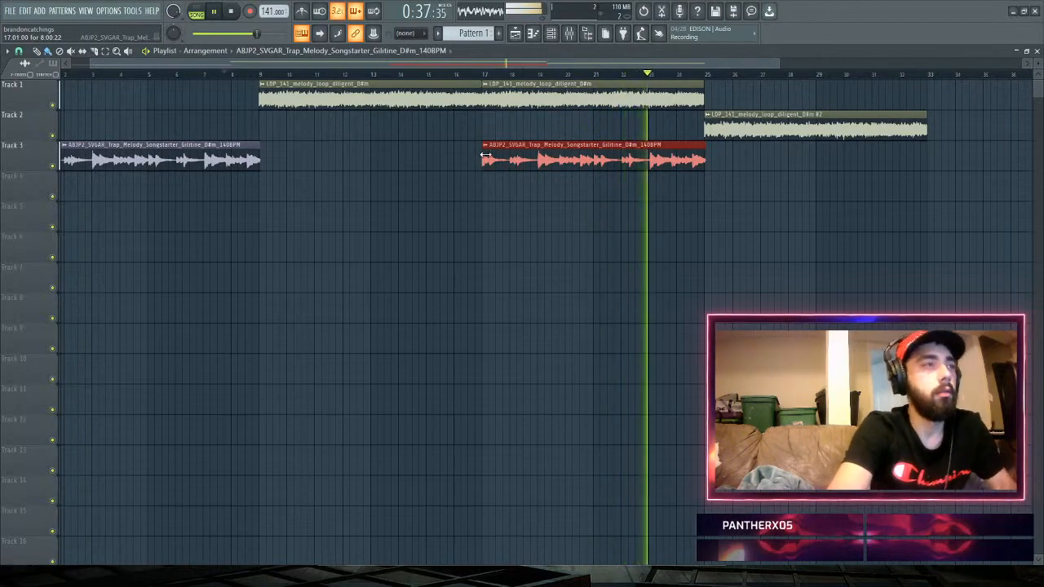
pyautogui.rightClick(534, 160)
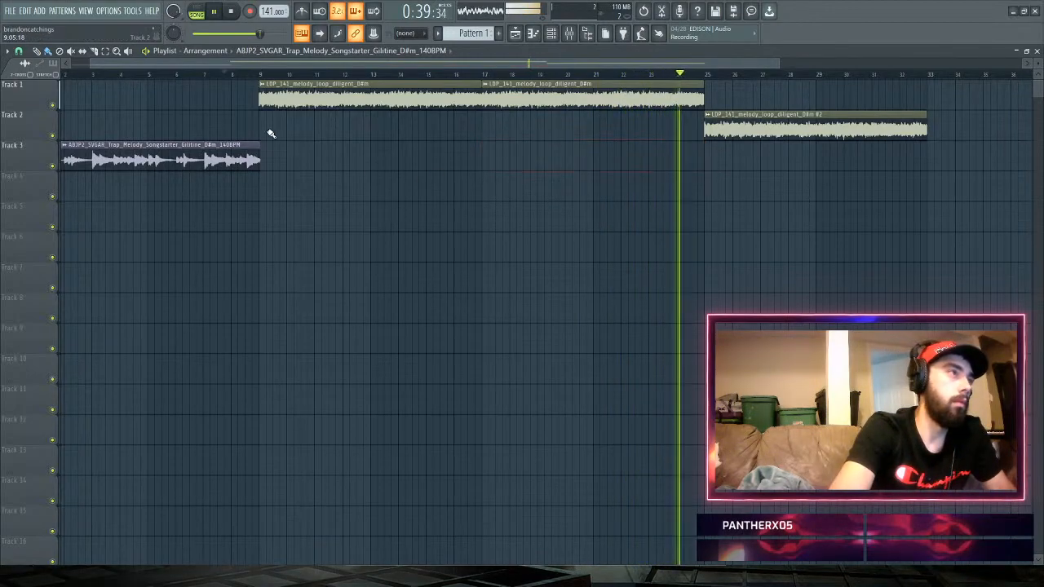
pyautogui.click(487, 154)
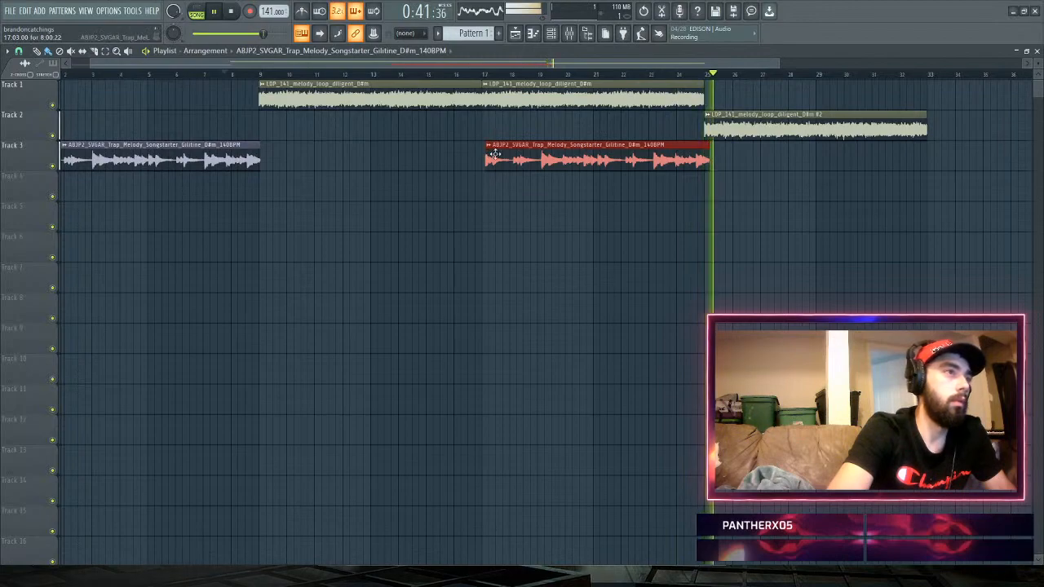
pyautogui.moveTo(496, 154); pyautogui.dragTo(496, 157)
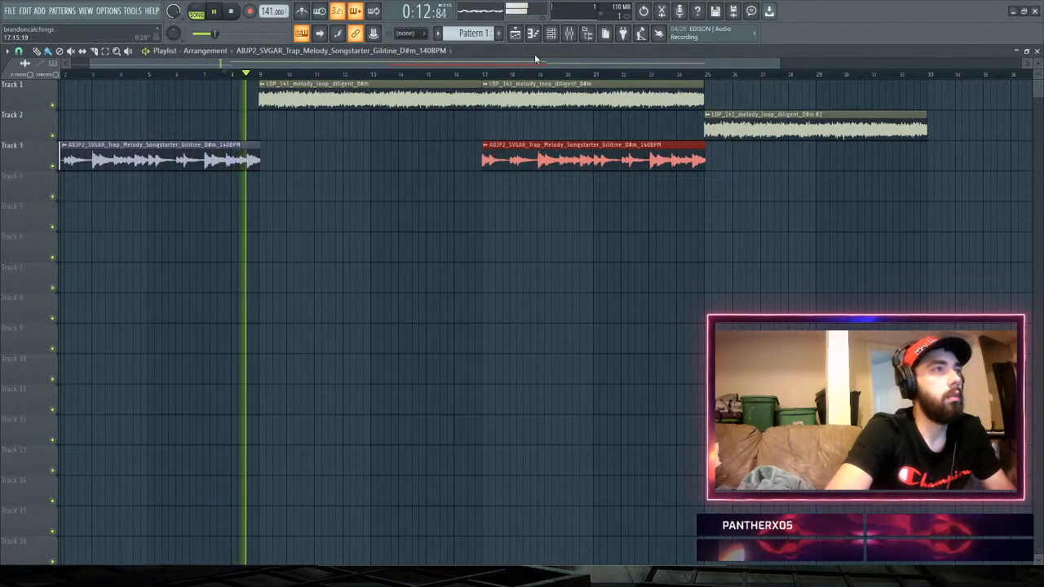
# - Delete the unused PMMP_Pad_19_D#min_140 channel from the channel rack
pyautogui.click(569, 35)
pyautogui.press('space')
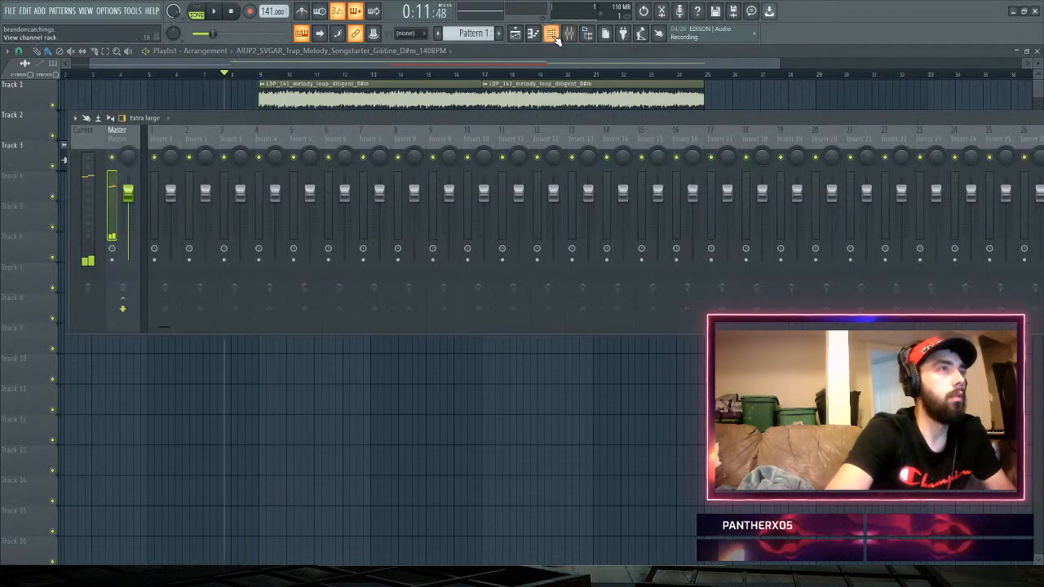
pyautogui.press('F6')
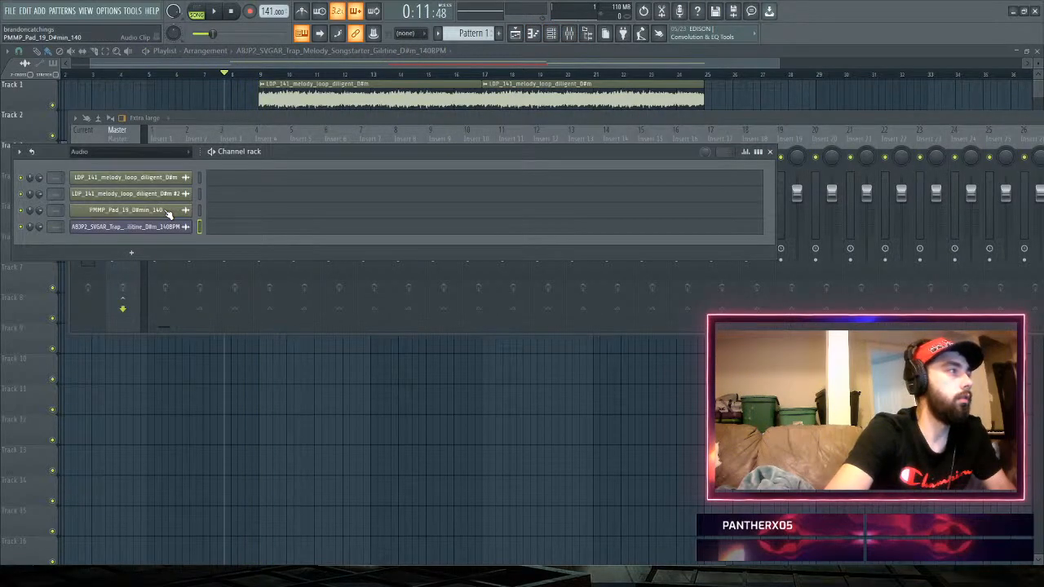
pyautogui.press('space')
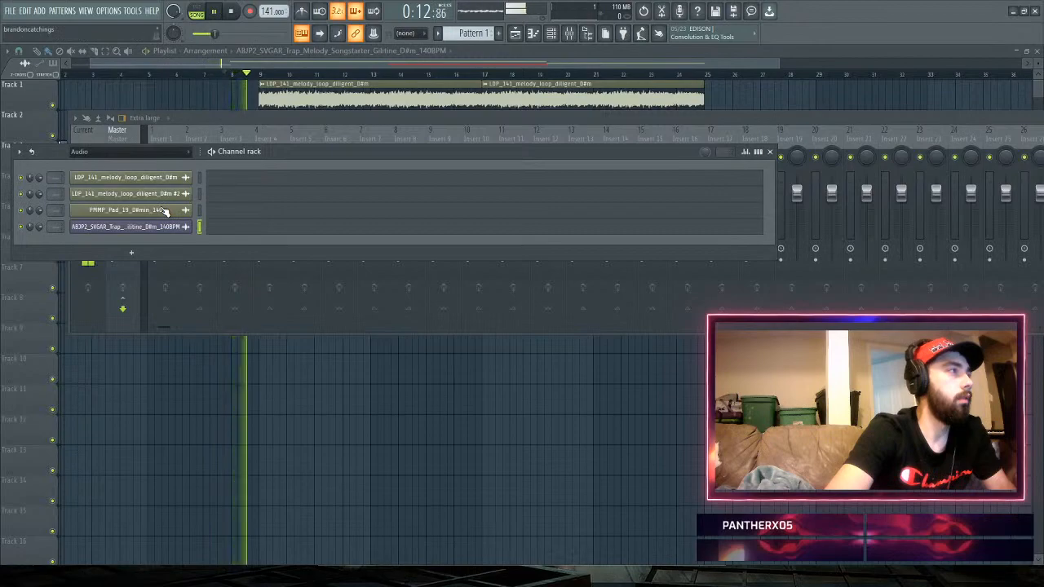
pyautogui.click(165, 212)
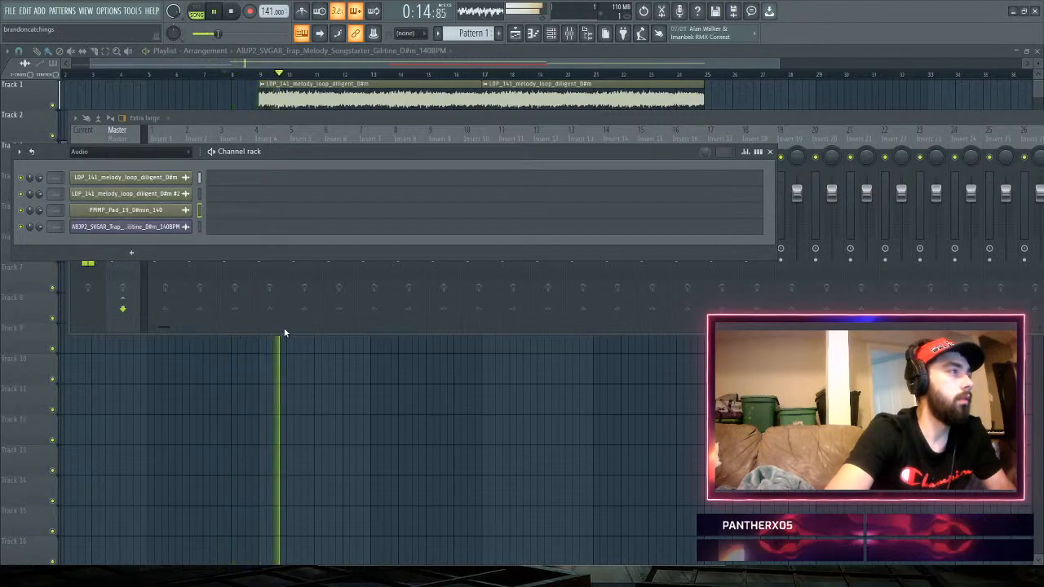
pyautogui.hotkey('alt', 'Delete')
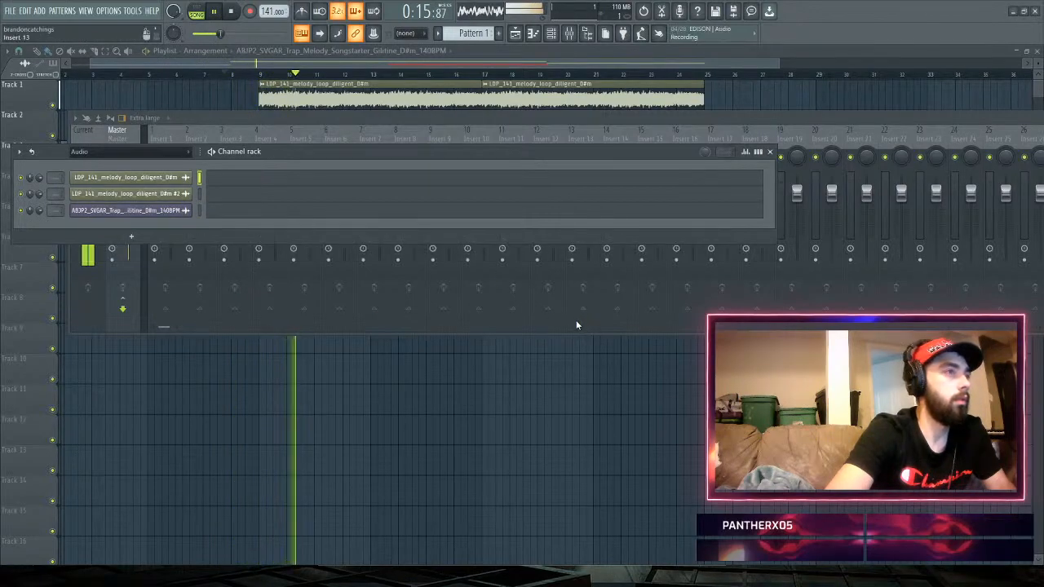
# - Link the three audio channels to consecutive mixer tracks starting at Insert 1, and replay the song
pyautogui.click(311, 124)
pyautogui.click(171, 135)
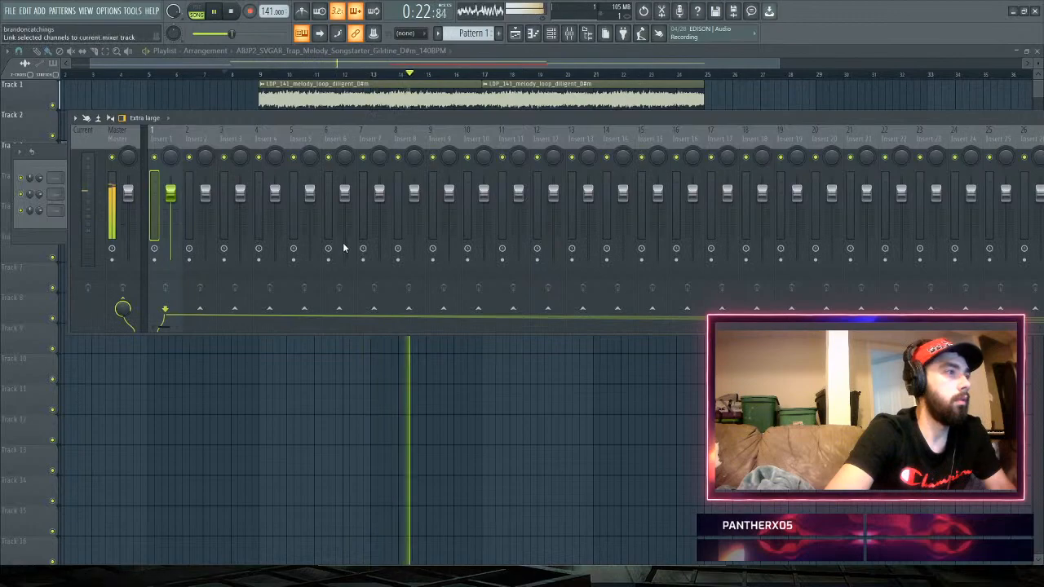
pyautogui.hotkey('ctrl', 'shift', 'l')
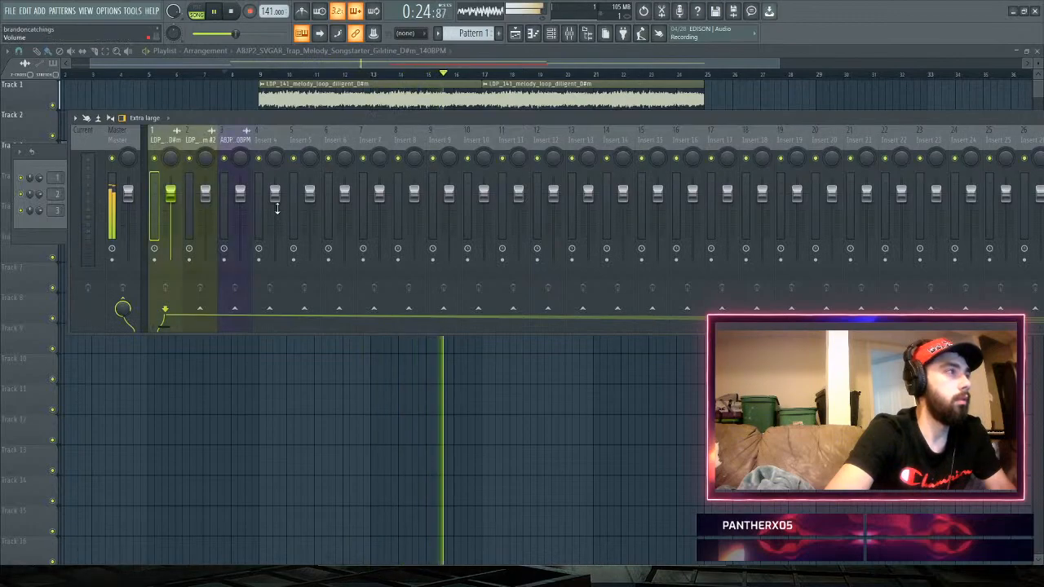
pyautogui.press('space')
pyautogui.press('space')
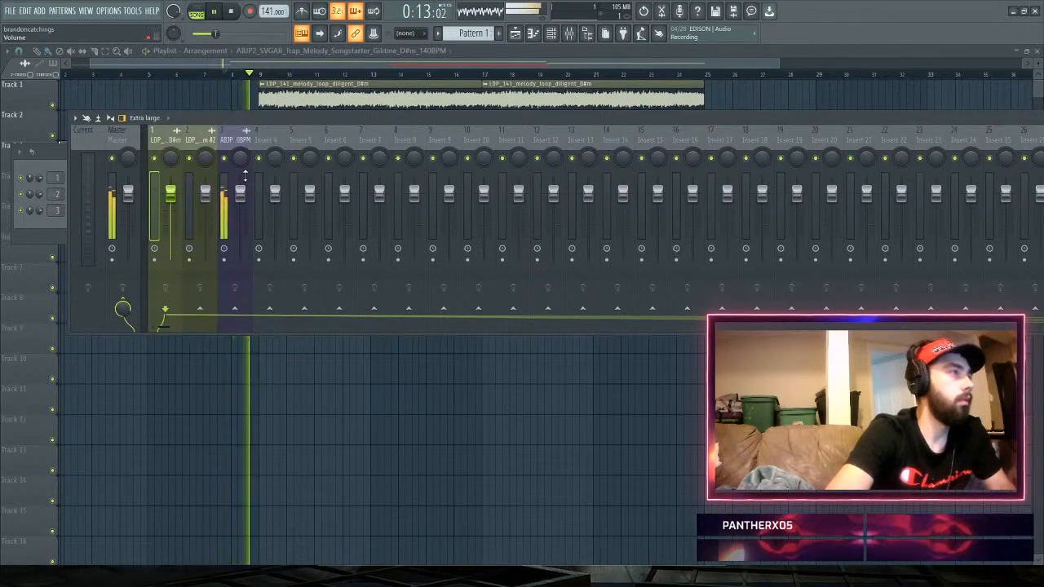
# - Play from bar 17 and pan the trap songstarter's mixer track right and the first melody loop's track left
pyautogui.click(485, 75)
pyautogui.press('F9')
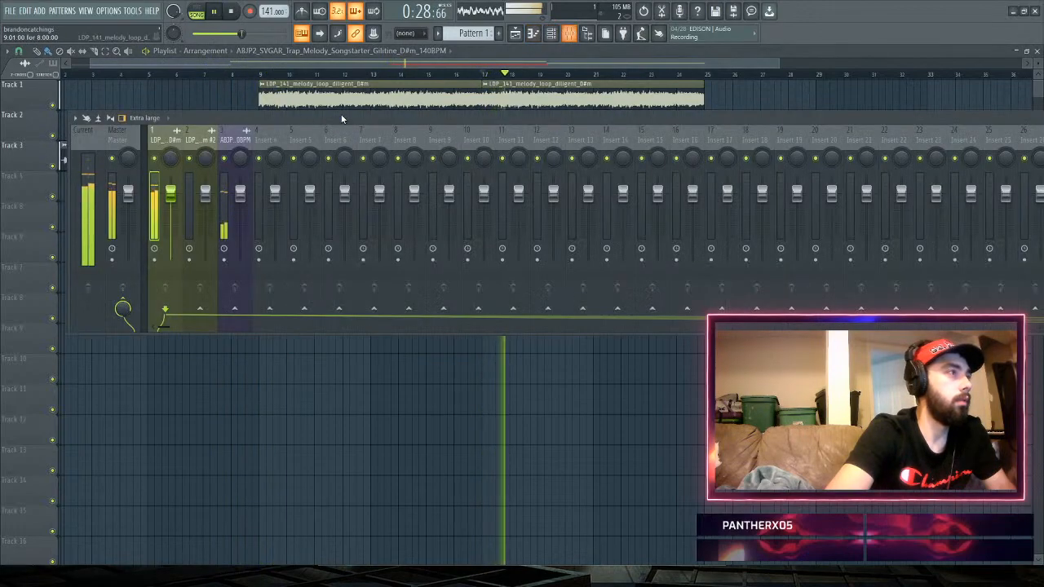
pyautogui.click(240, 159)
pyautogui.moveTo(240, 159); pyautogui.dragTo(240, 152)
pyautogui.moveTo(170, 159); pyautogui.dragTo(170, 175)
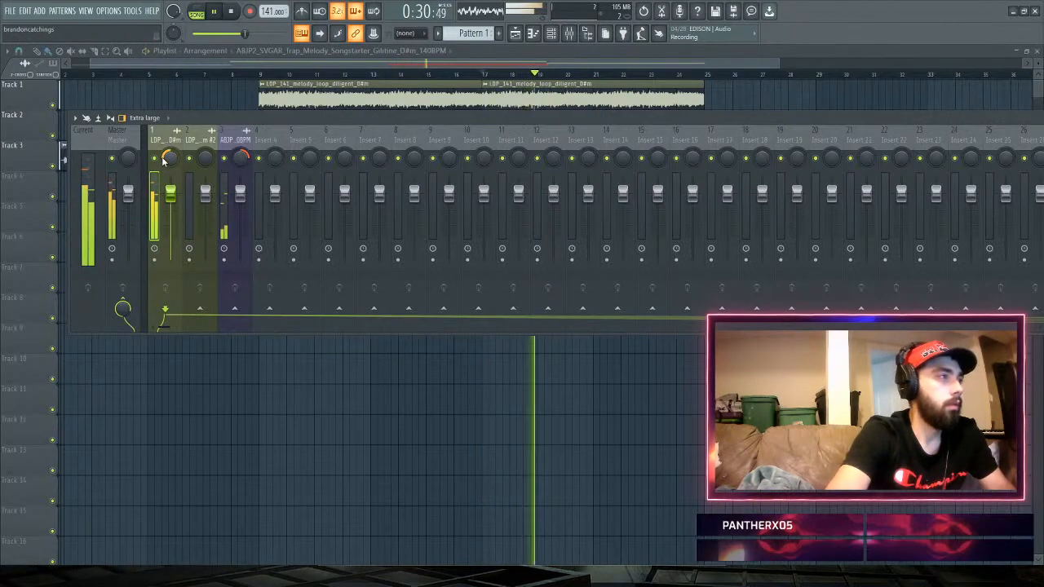
# - Lower the mixer volumes of the first melody loop and the trap songstarter, and play the layered section to check the balance
pyautogui.moveTo(171, 190); pyautogui.dragTo(170, 209)
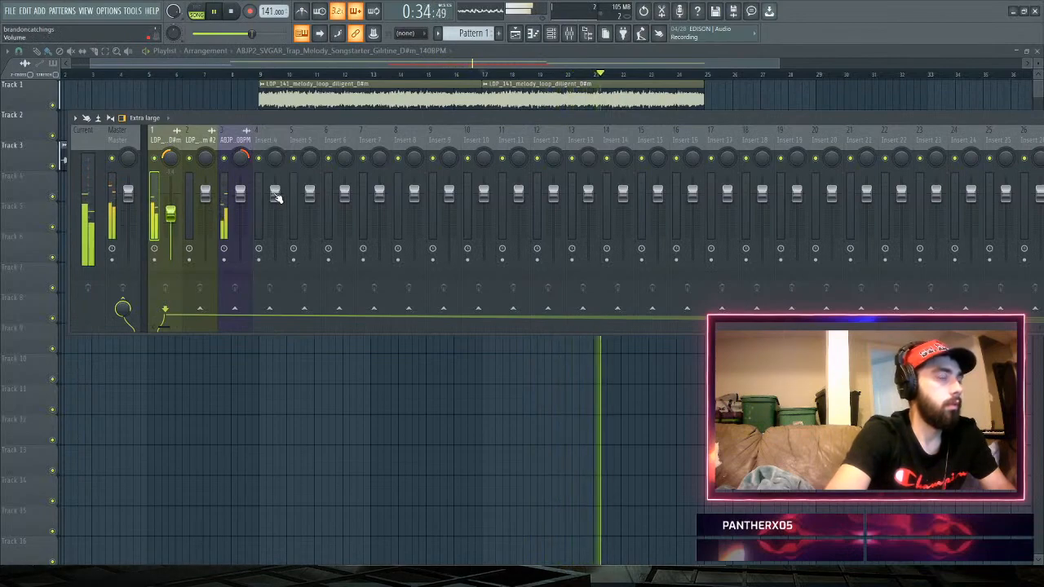
pyautogui.moveTo(169, 213); pyautogui.dragTo(169, 228)
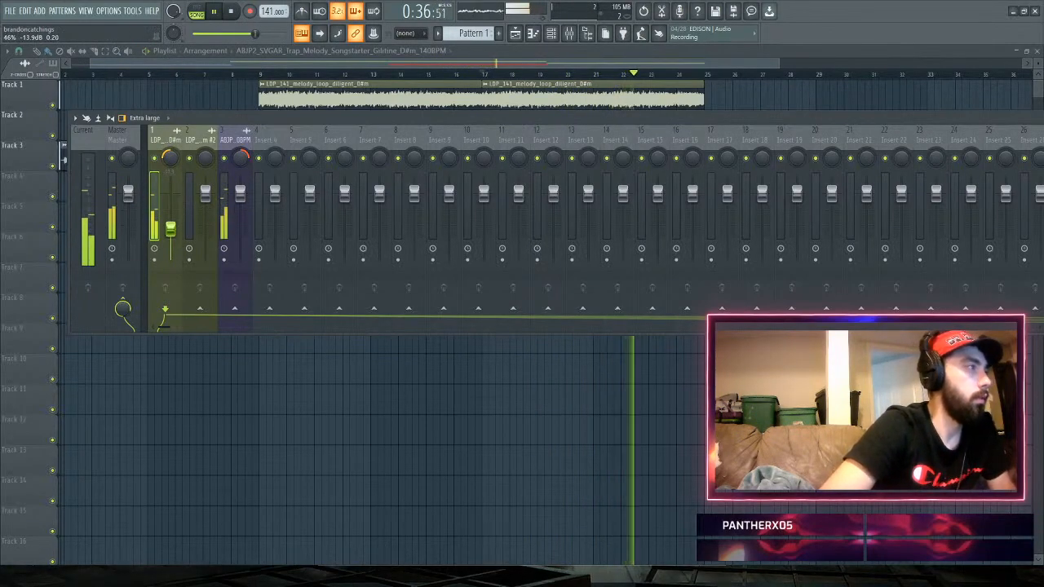
pyautogui.moveTo(239, 192); pyautogui.dragTo(240, 216)
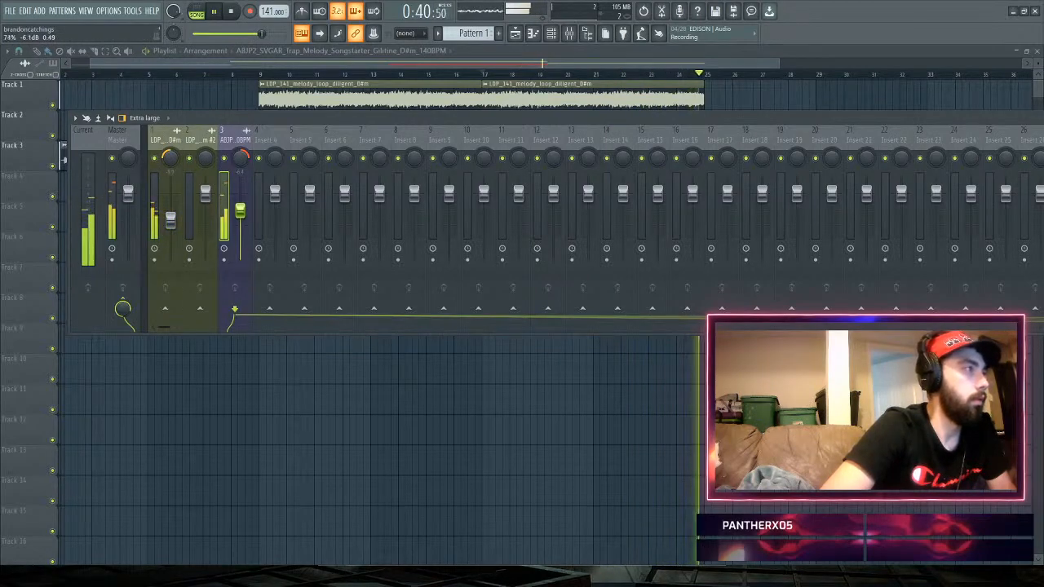
pyautogui.click(417, 104)
pyautogui.click(436, 74)
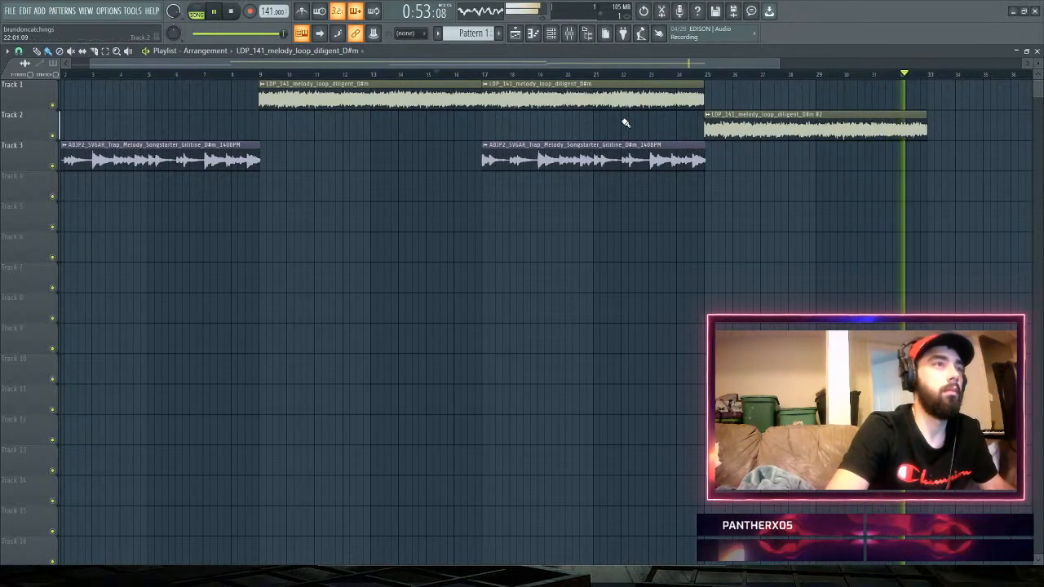
# - Try the trap songstarter clip at bar 25 of Track 3 against the pitched melody, and remove it
pyautogui.click(710, 161)
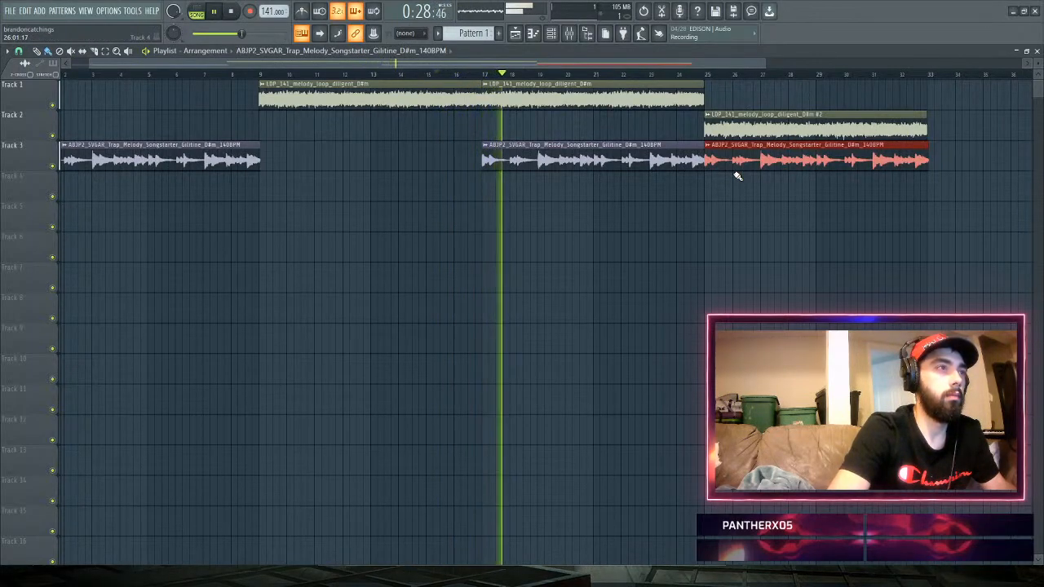
pyautogui.click(712, 75)
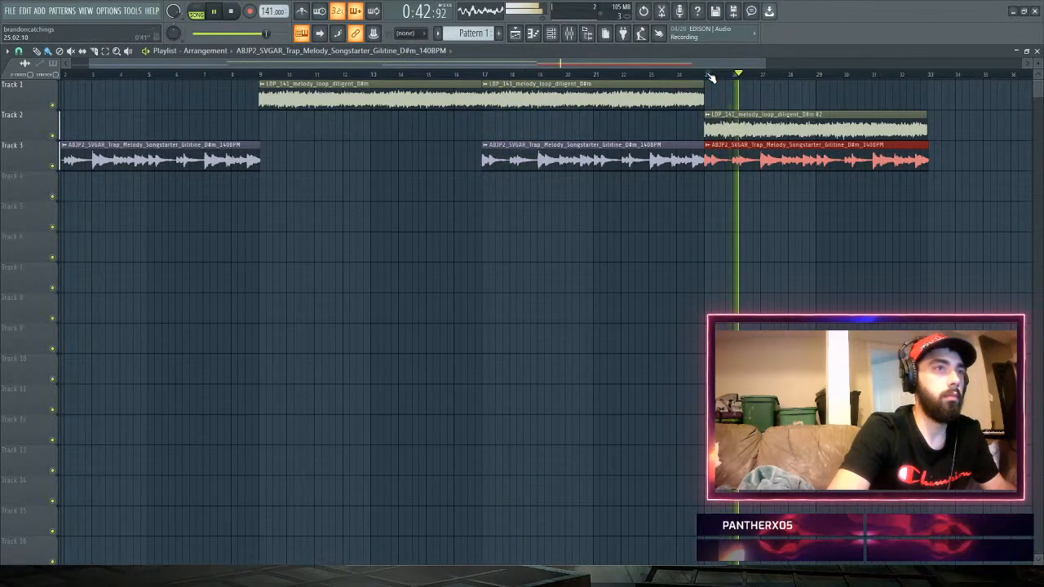
pyautogui.rightClick(716, 164)
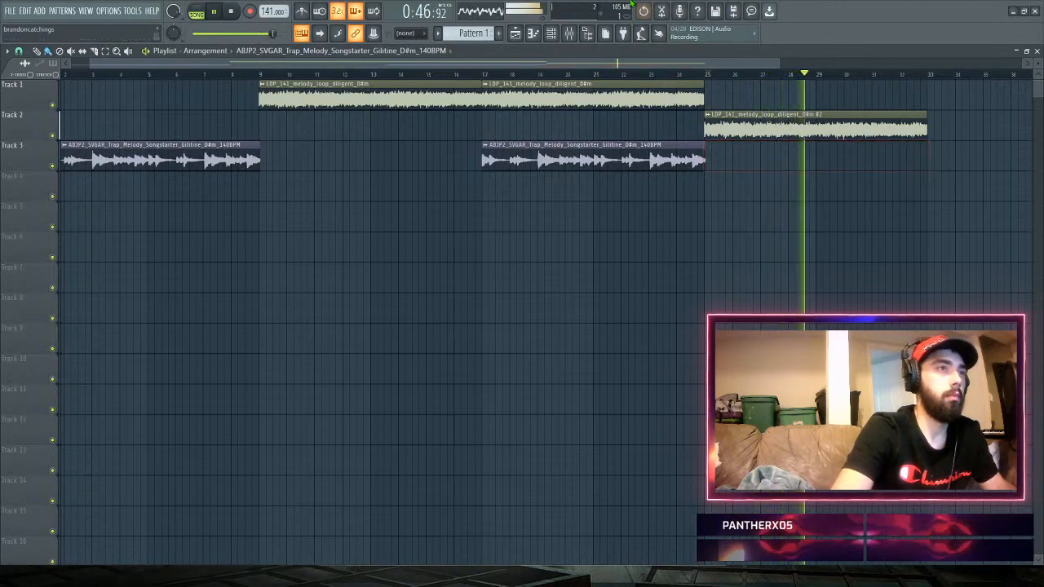
# - Clone the trap songstarter channel and raise the clone's time-stretching pitch with the stretch mode set to Auto
pyautogui.press('space')
pyautogui.click(551, 33)
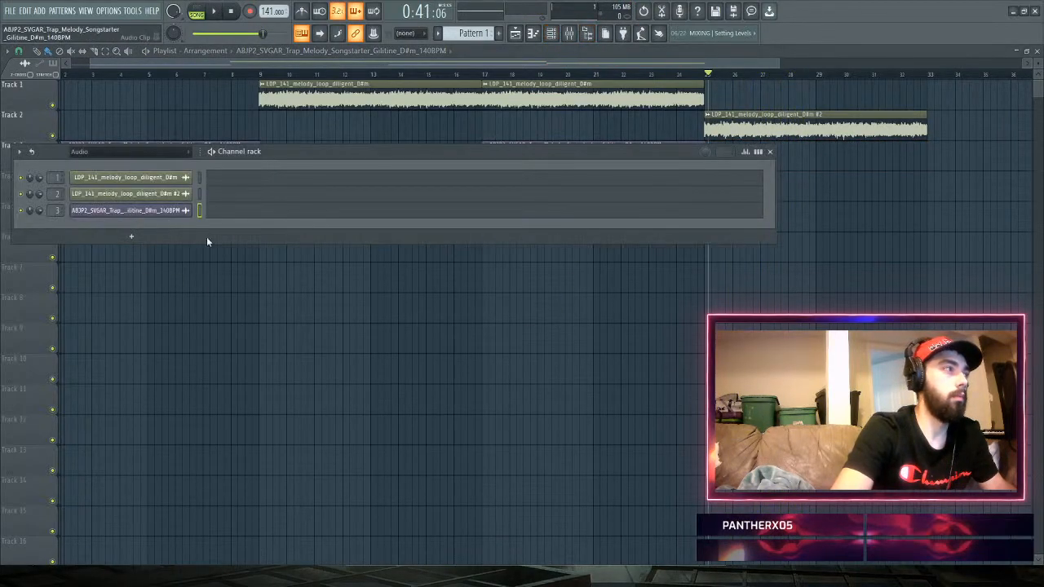
pyautogui.hotkey('alt', 'c')
pyautogui.click(170, 229)
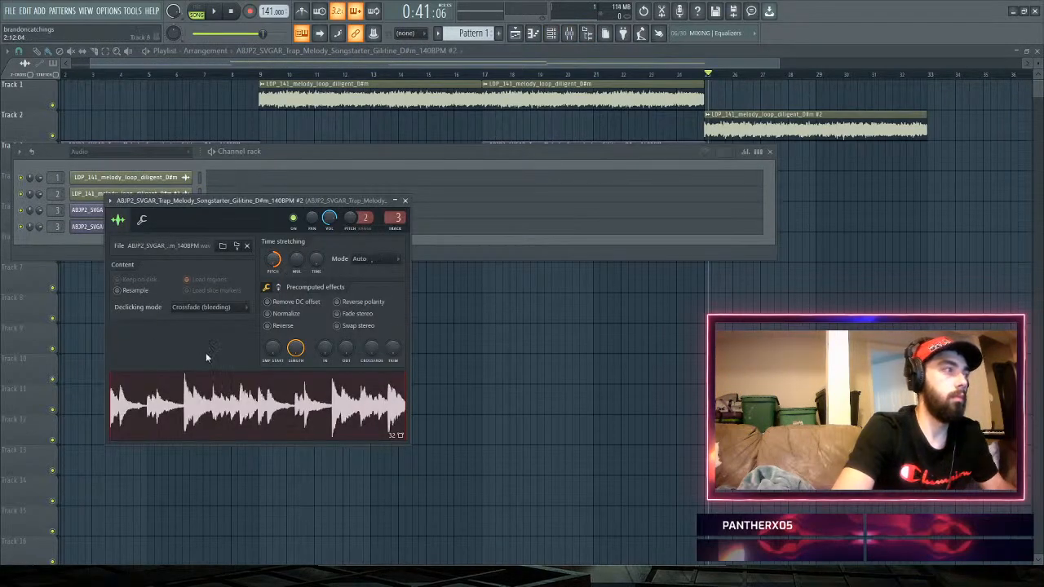
# - Try the original trap songstarter clip at bar 25 of Track 4, play it with the pitched melody, and delete it
pyautogui.moveTo(208, 392); pyautogui.dragTo(585, 356)
pyautogui.moveTo(734, 278); pyautogui.dragTo(773, 181)
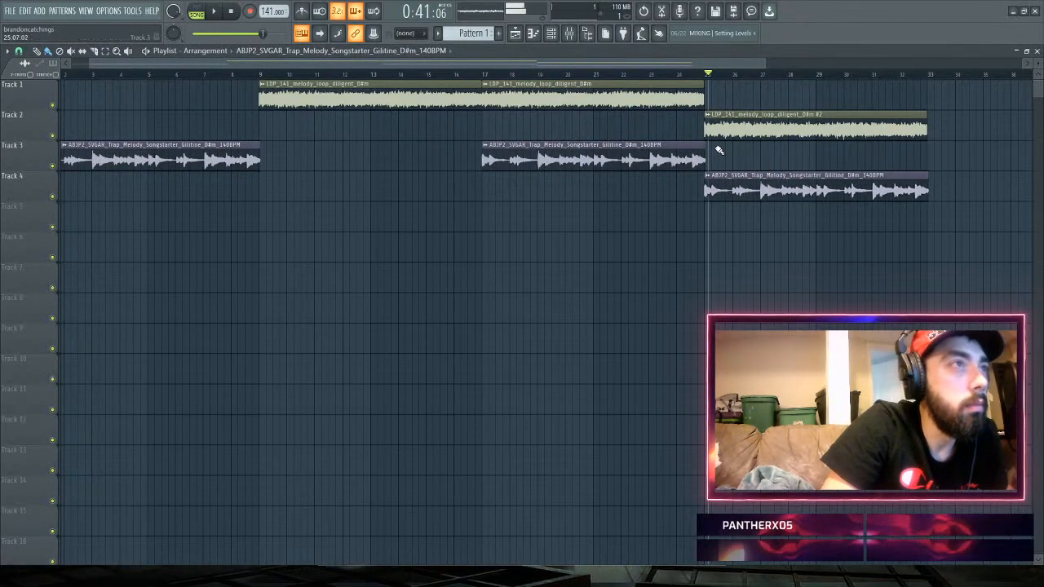
pyautogui.press('space')
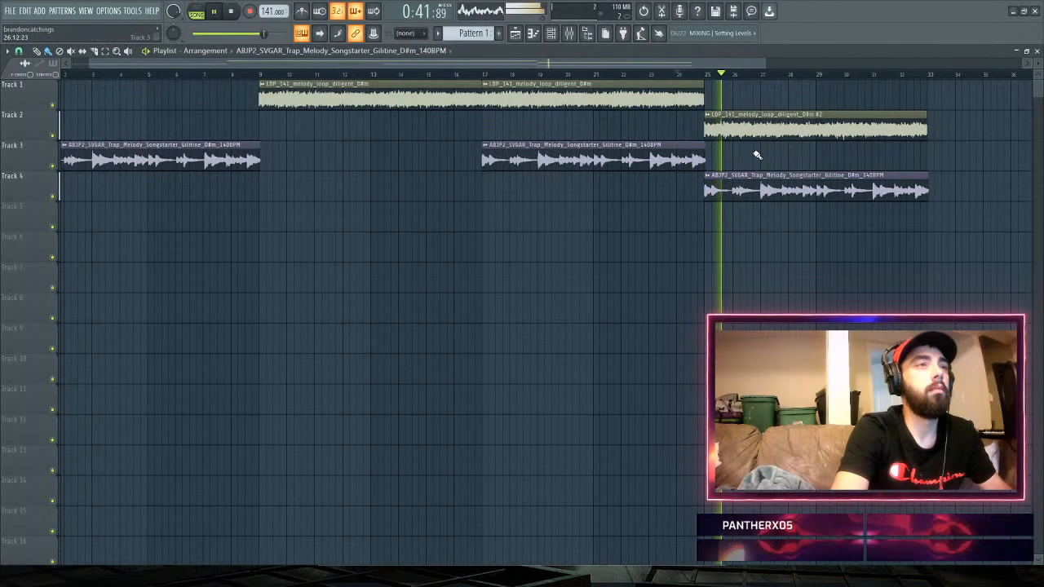
pyautogui.rightClick(753, 193)
# - Place the cloned songstarter ABJP2_SVGAR_Trap_Melody_Songstarter_Gilitine_D#m_140BPM #2 at bar 25 of Track 4
pyautogui.click(553, 32)
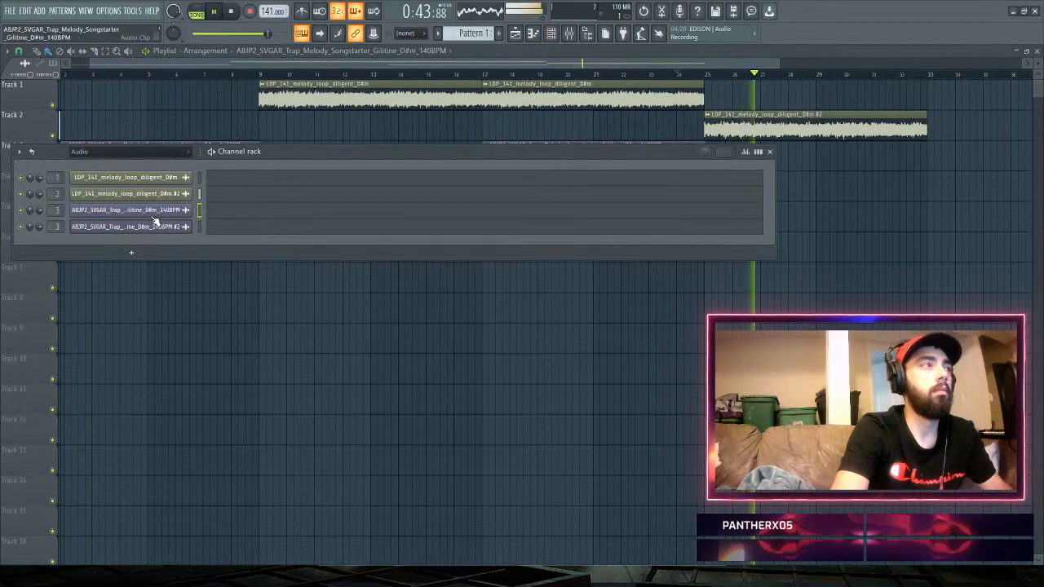
pyautogui.click(161, 230)
pyautogui.moveTo(220, 406); pyautogui.dragTo(739, 285)
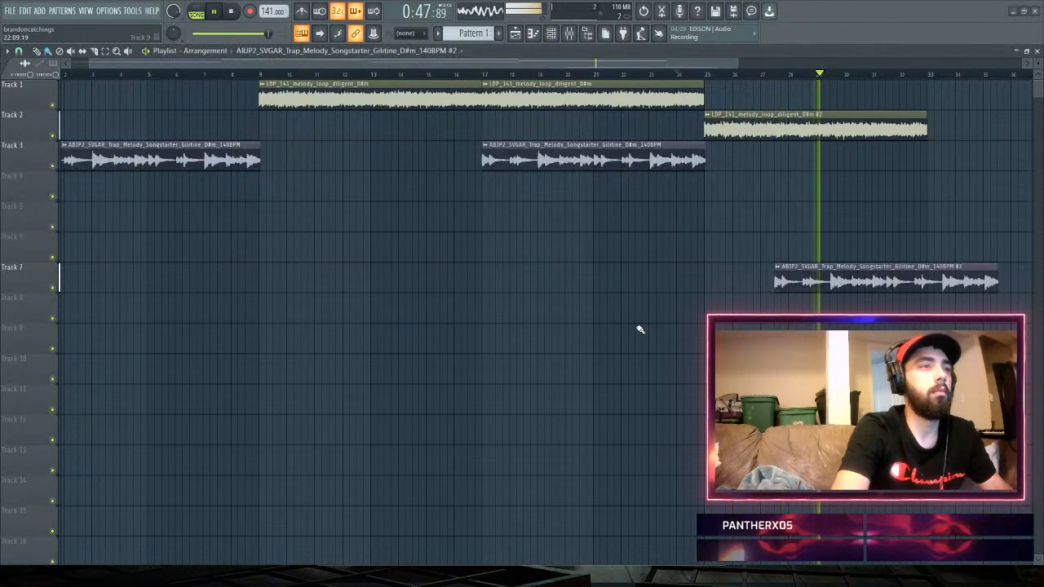
pyautogui.moveTo(834, 278); pyautogui.dragTo(767, 171)
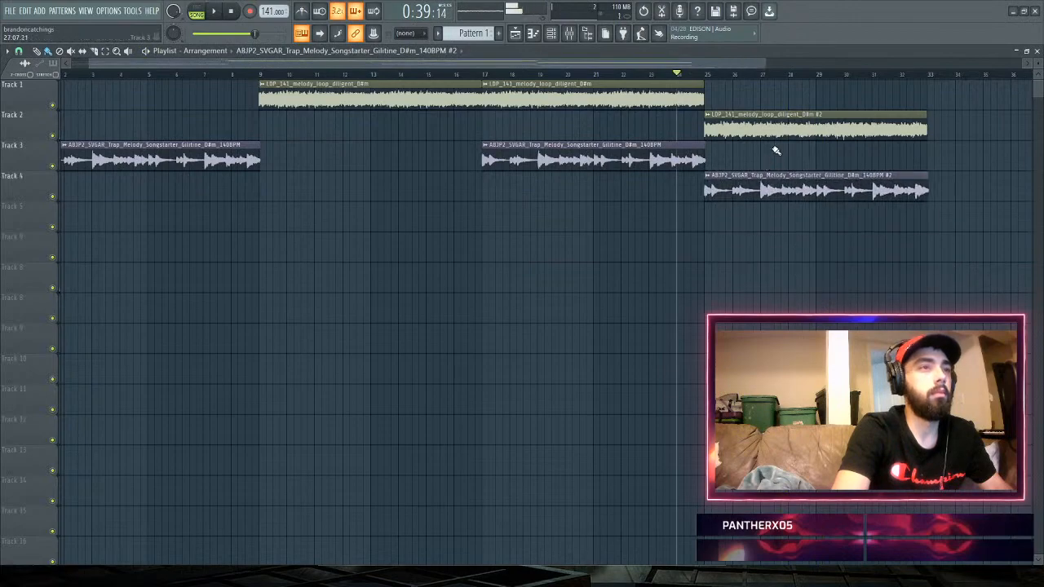
# - Play the arrangement and fill bars 9 to 17 of Track 3 with another clip of the original trap songstarter
pyautogui.press('space')
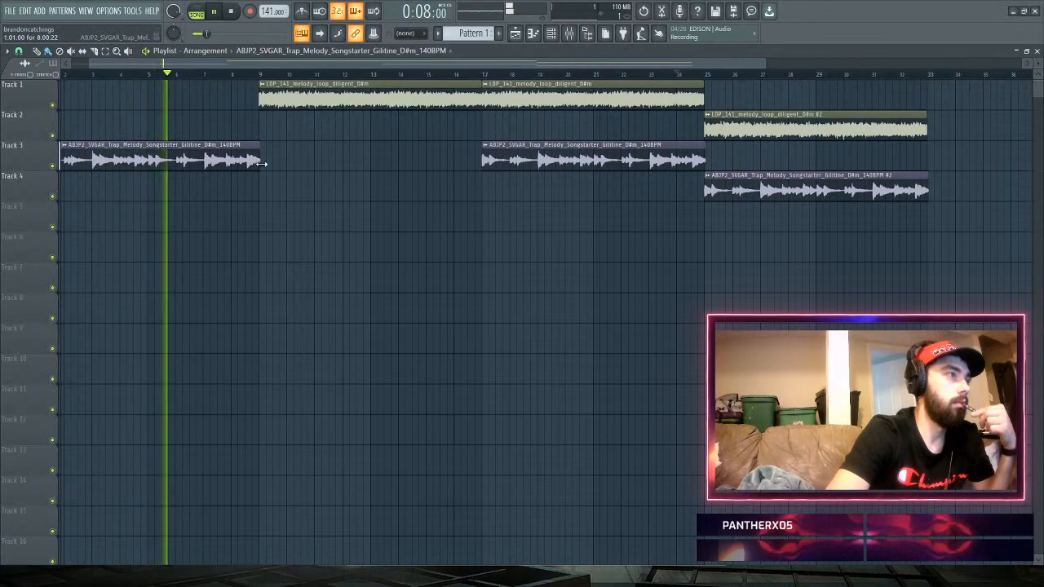
pyautogui.click(266, 192)
pyautogui.moveTo(300, 184); pyautogui.dragTo(298, 155)
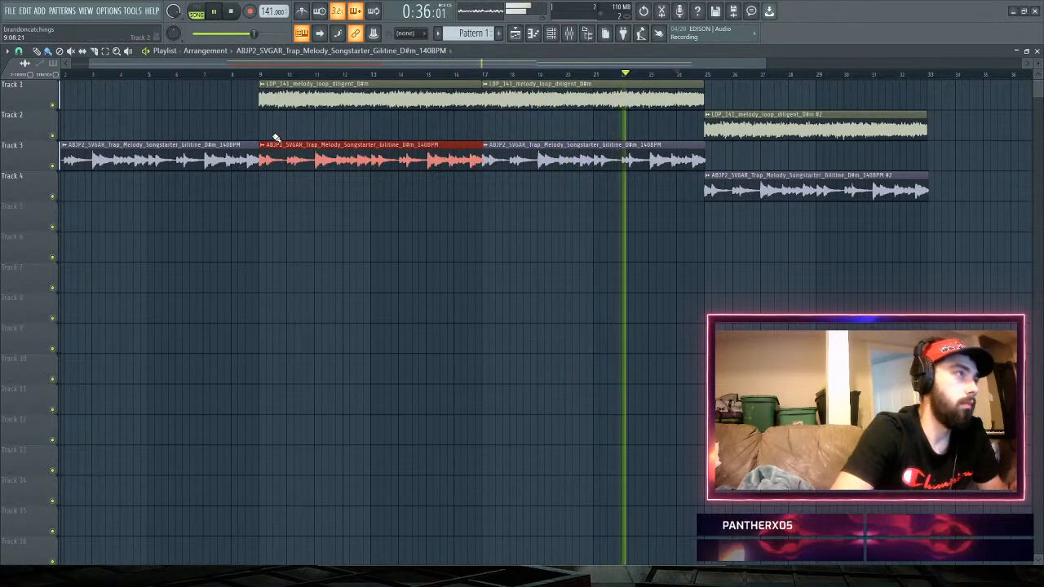
# - Try the section without the first melody loop clip at bar 9 of Track 1, and restore the clip
pyautogui.rightClick(270, 90)
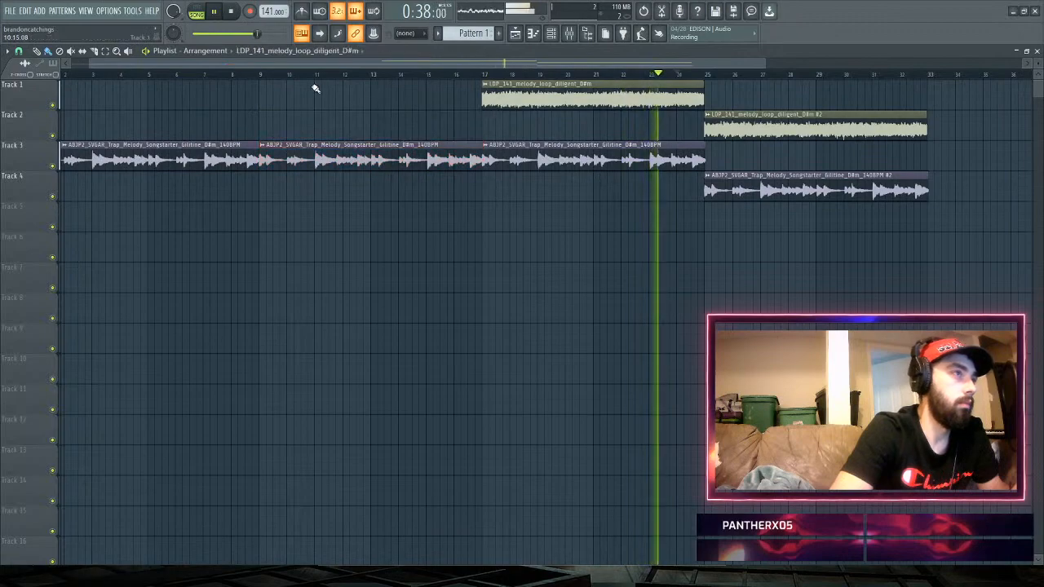
pyautogui.click(259, 90)
pyautogui.doubleClick(328, 91)
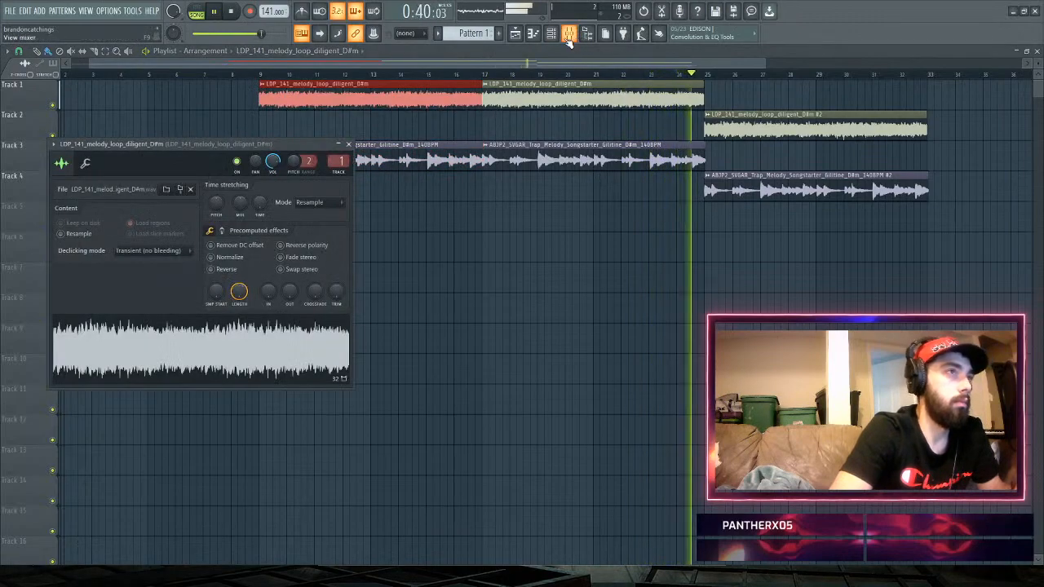
# - Lower the volume of the pitched melody loop on mixer track 2 and route the cloned songstarter channel to mixer track 4
pyautogui.press('F9')
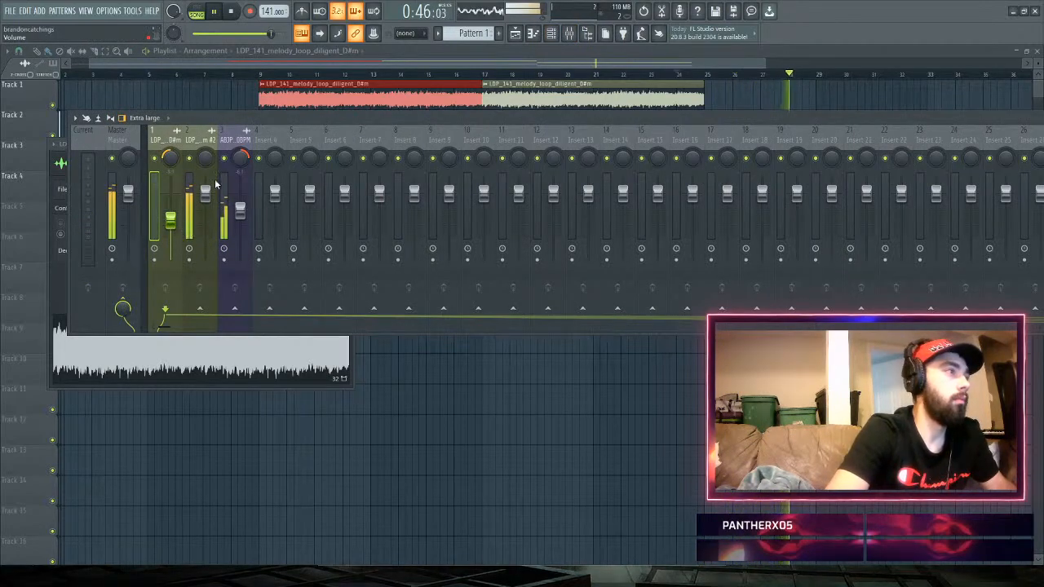
pyautogui.moveTo(204, 194)
pyautogui.mouseDown()
pyautogui.moveTo(205, 229)
pyautogui.moveTo(205, 210)
pyautogui.mouseUp()
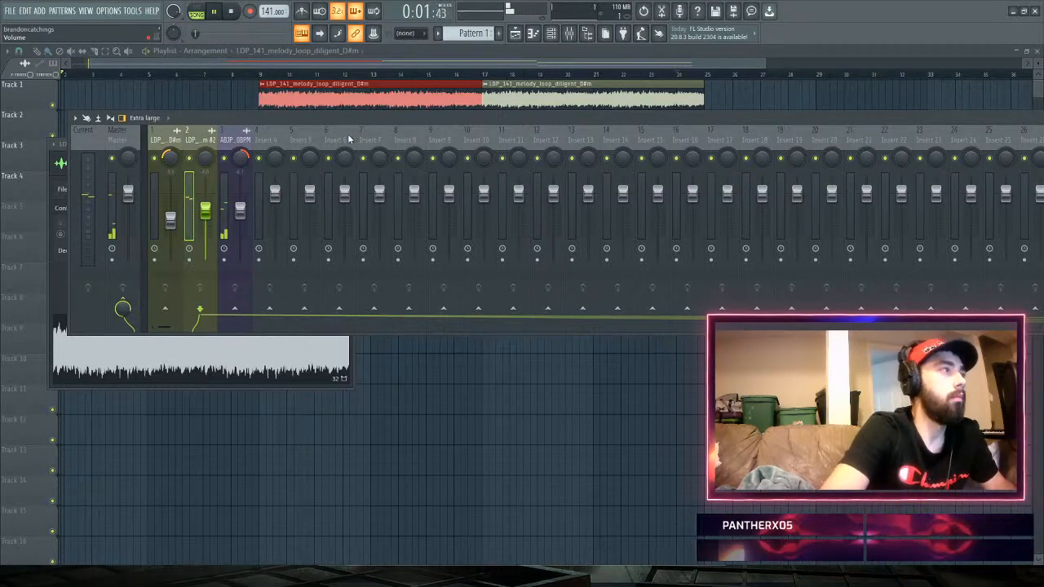
pyautogui.click(552, 33)
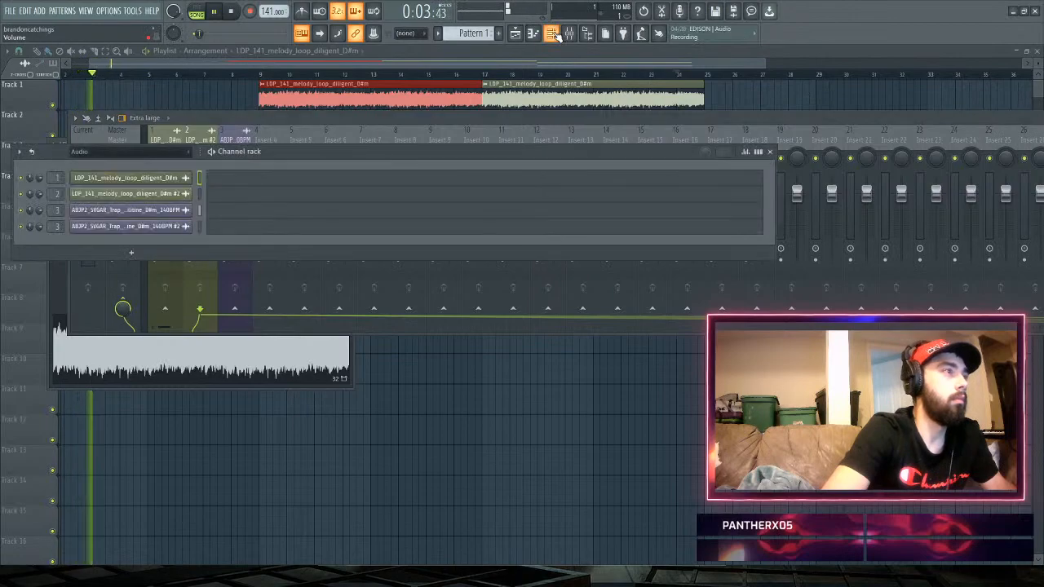
pyautogui.moveTo(57, 227); pyautogui.dragTo(56, 216)
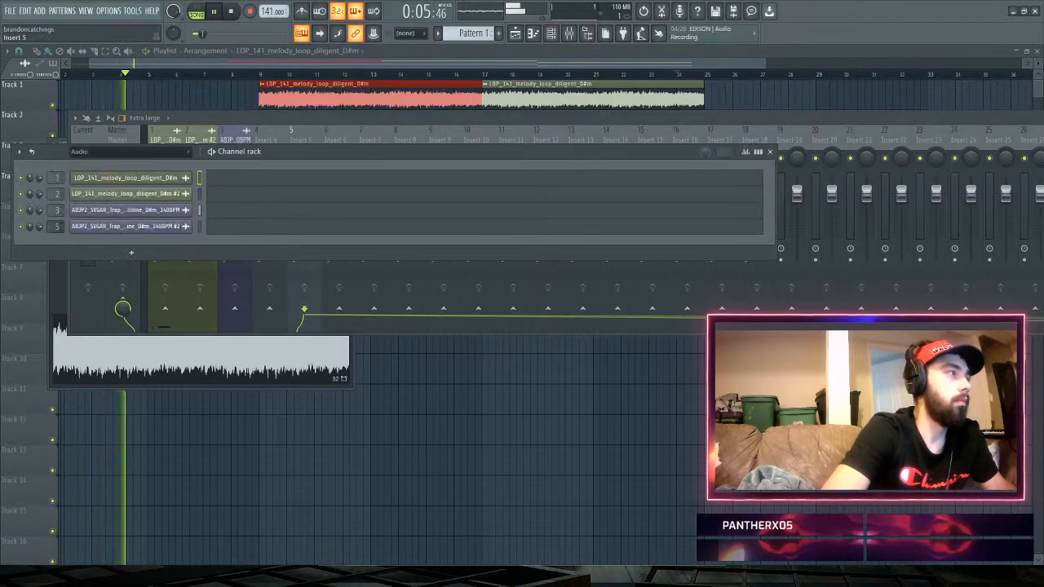
pyautogui.click(295, 119)
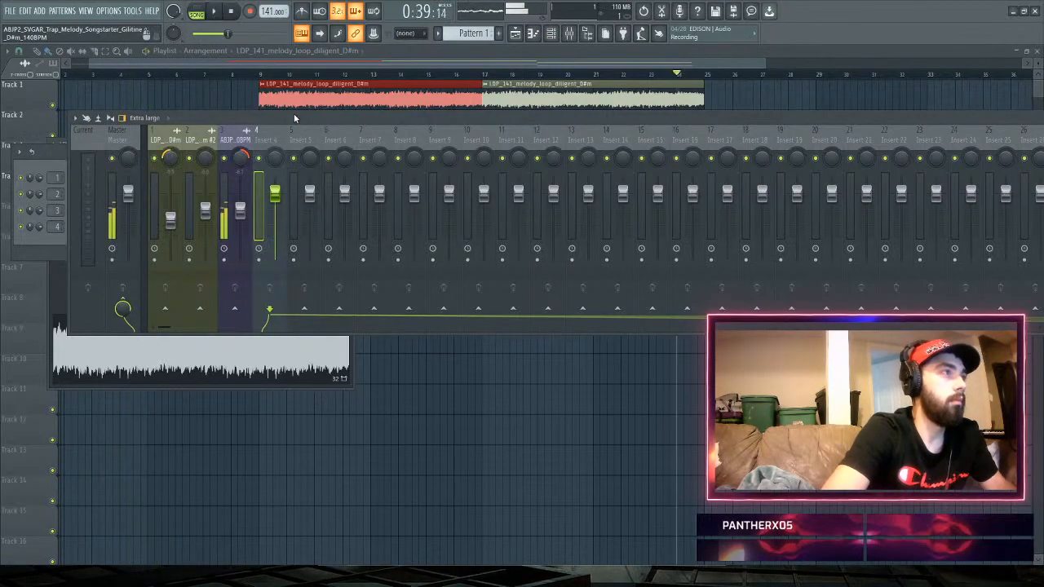
# - Reset the songstarter's mixer track 3 volume to default and set the melody loop's mixer track 1 to a reduced level
pyautogui.keyDown('alt'); pyautogui.click(176, 223); pyautogui.keyUp('alt')
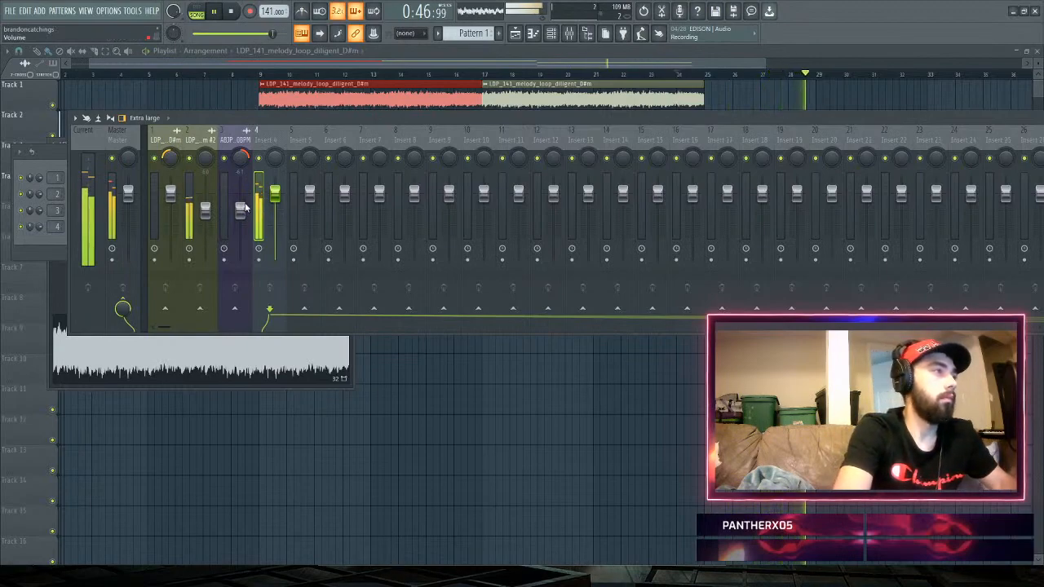
pyautogui.keyDown('alt'); pyautogui.click(241, 208); pyautogui.keyUp('alt')
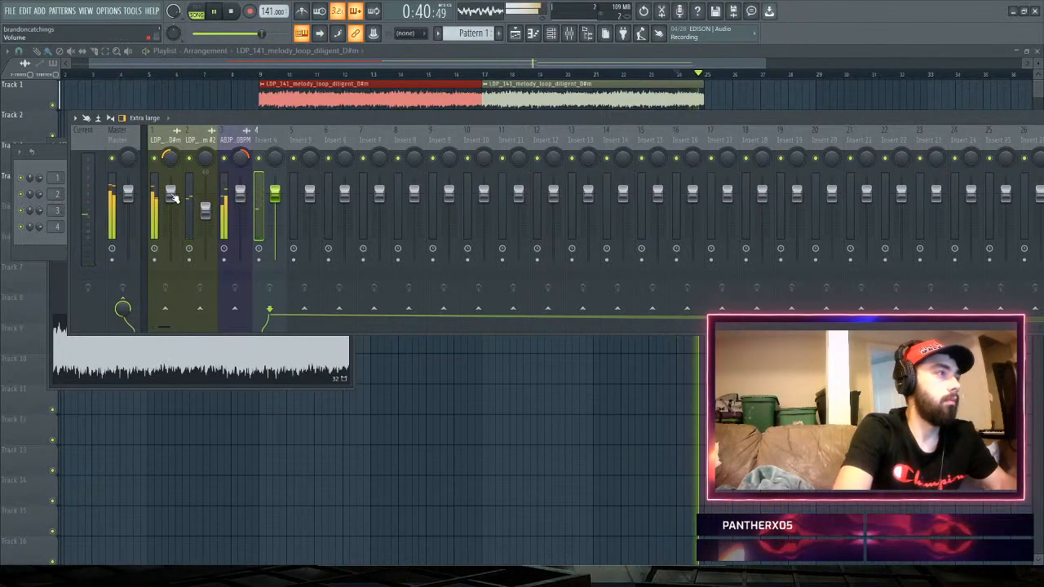
pyautogui.moveTo(174, 198); pyautogui.dragTo(174, 220)
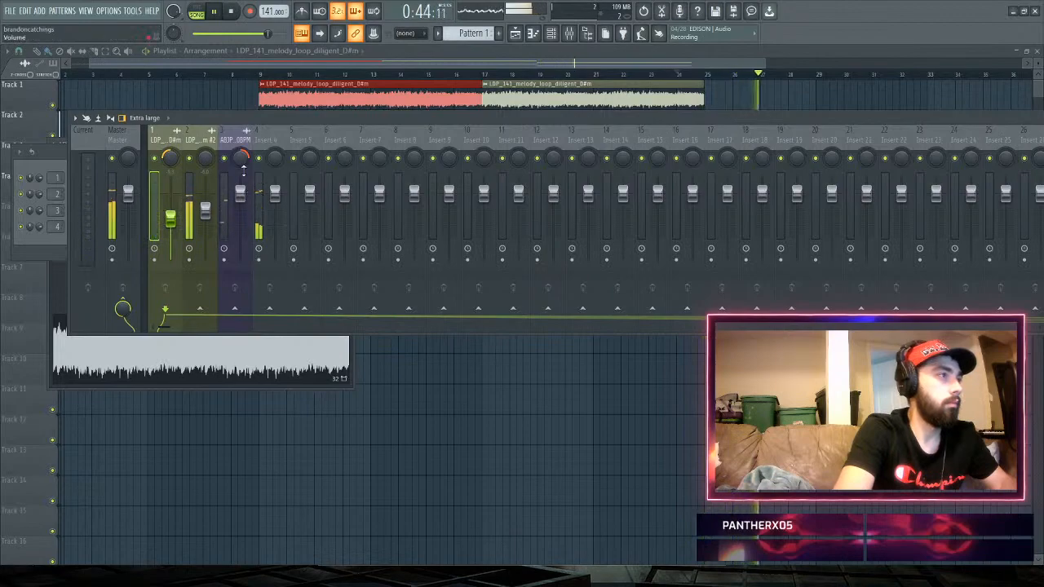
# - Pan the pitched melody loop on mixer track 2 to 38% left and the cloned songstarter on mixer track 4 to the right
pyautogui.moveTo(205, 159)
pyautogui.mouseDown()
pyautogui.moveTo(205, 190)
pyautogui.moveTo(206, 173)
pyautogui.mouseUp()
pyautogui.moveTo(275, 161); pyautogui.dragTo(275, 133)
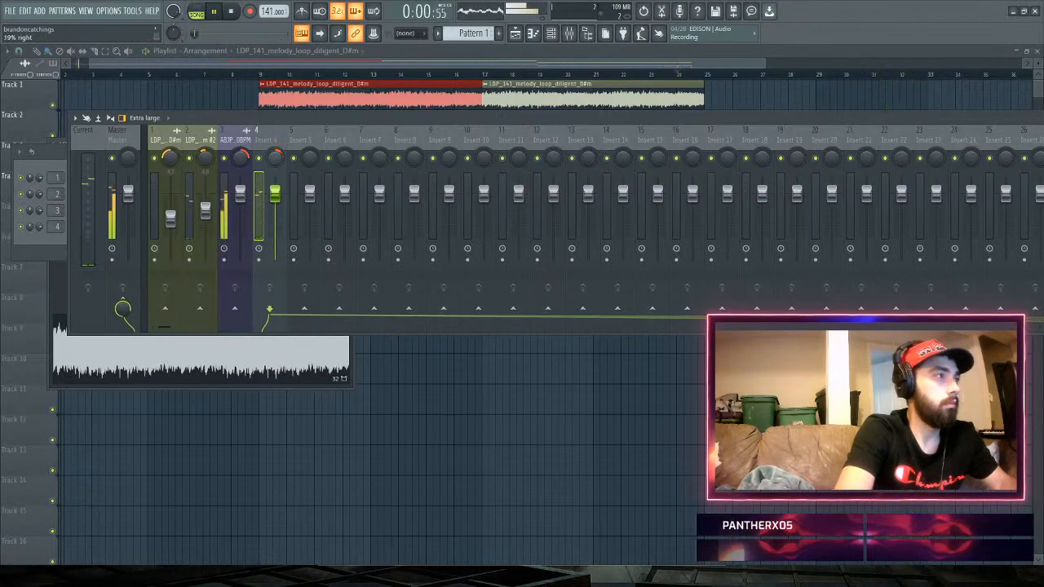
pyautogui.click(676, 73)
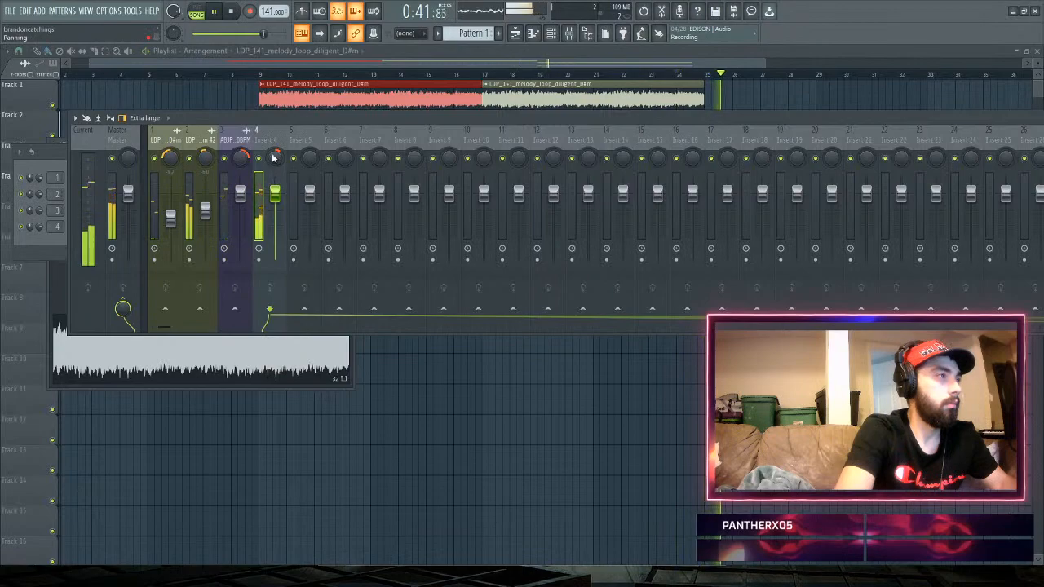
pyautogui.moveTo(275, 158); pyautogui.dragTo(275, 149)
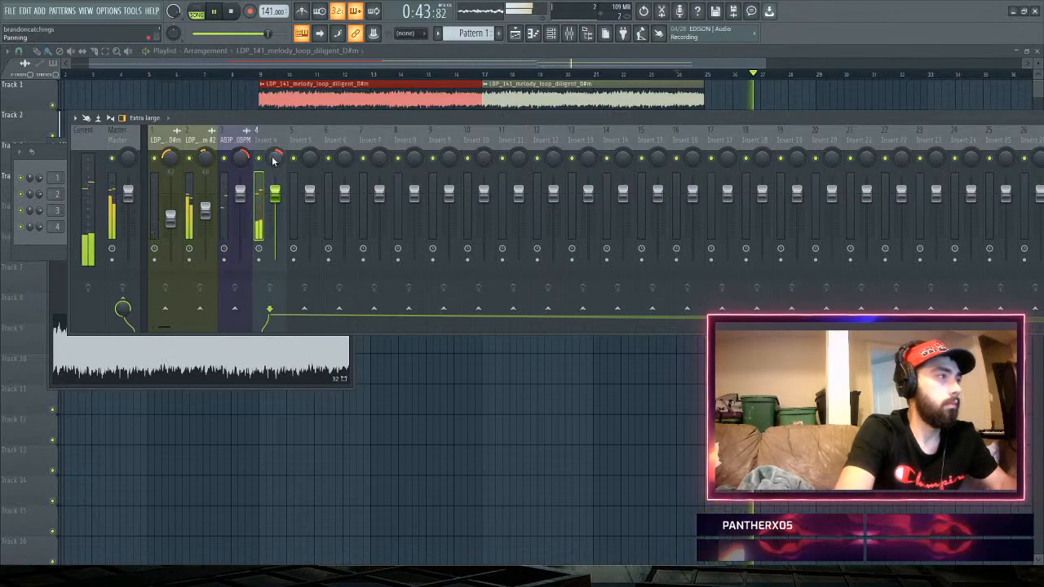
pyautogui.moveTo(206, 158); pyautogui.dragTo(205, 164)
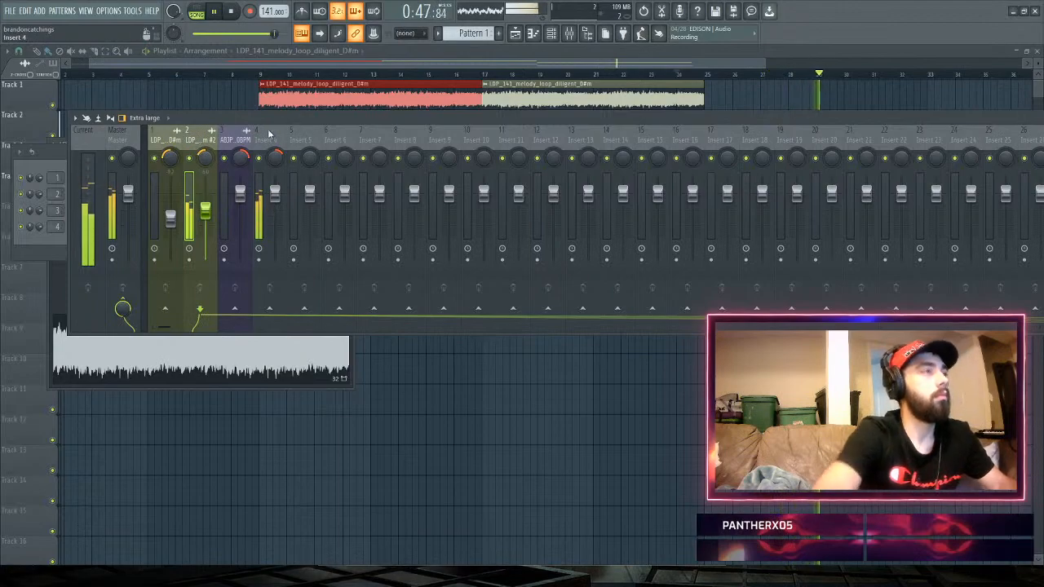
pyautogui.moveTo(242, 157); pyautogui.dragTo(242, 163)
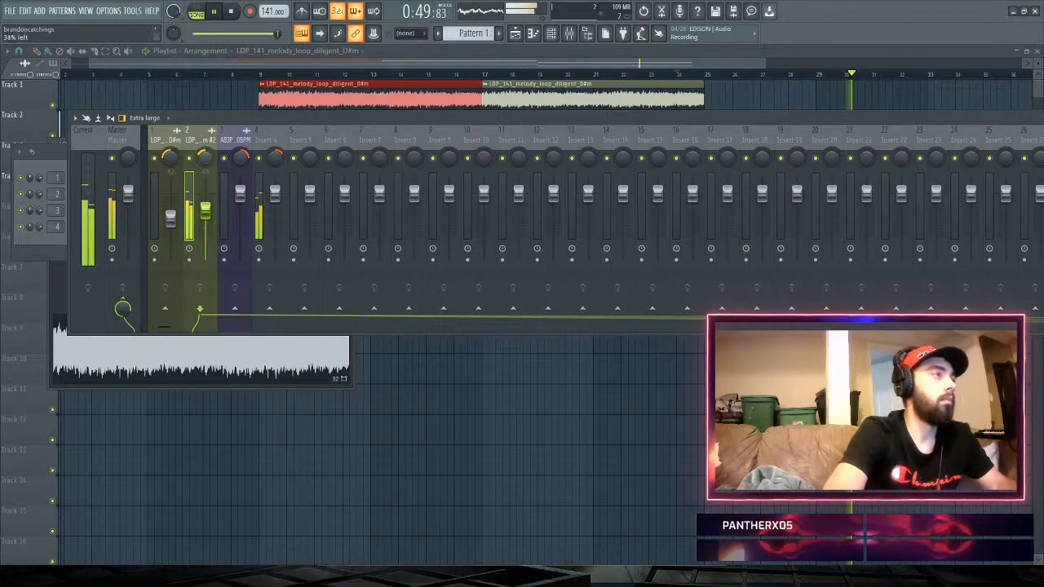
# - Lower the volumes of mixer tracks 2, 3 and 4, and play back the arrangement to check the balance
pyautogui.click(275, 208)
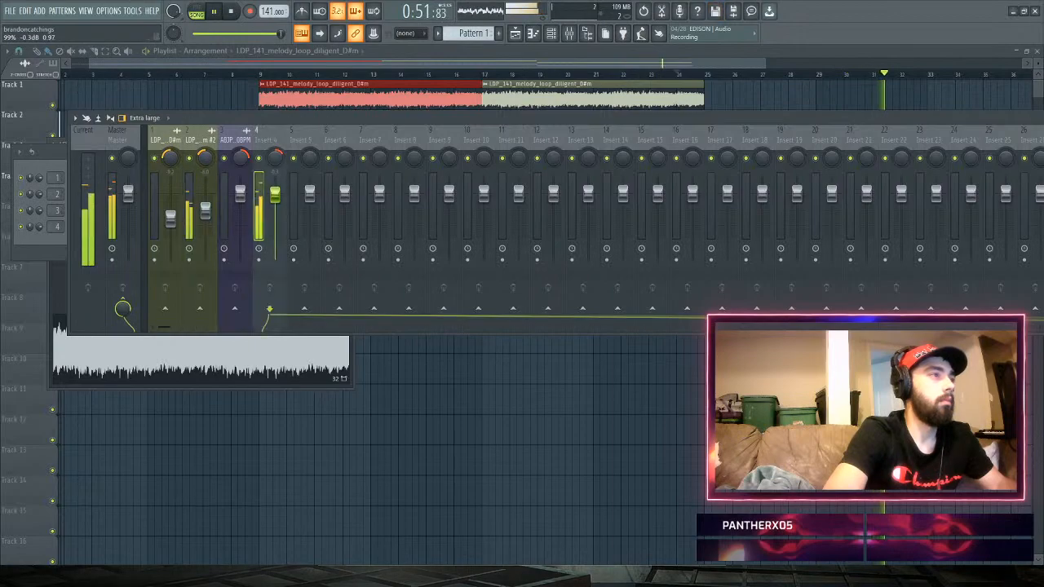
pyautogui.moveTo(275, 207); pyautogui.dragTo(239, 199)
pyautogui.press('space')
pyautogui.press('space')
pyautogui.press('space')
pyautogui.press('space')
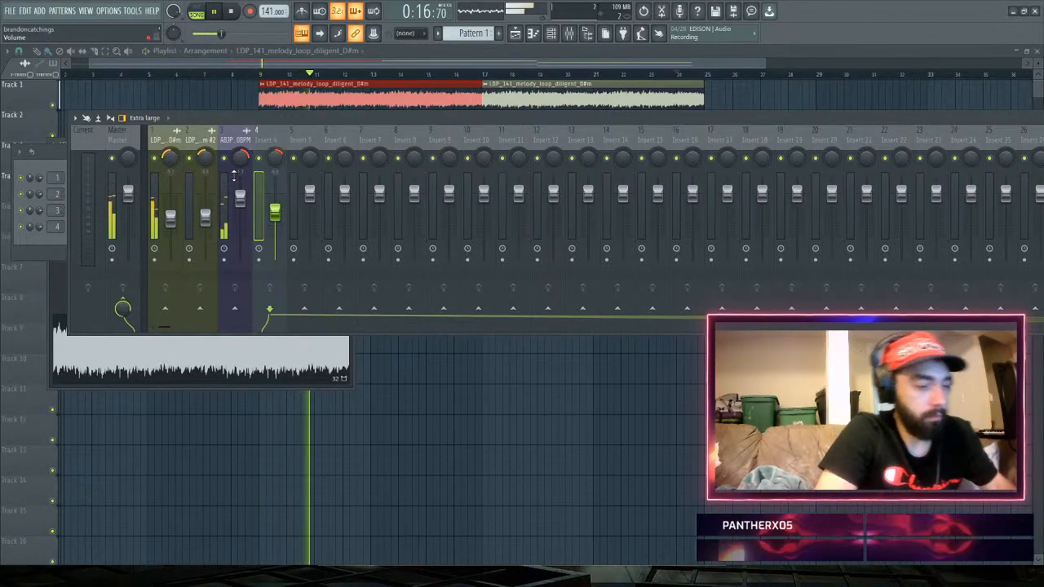
pyautogui.press('space')
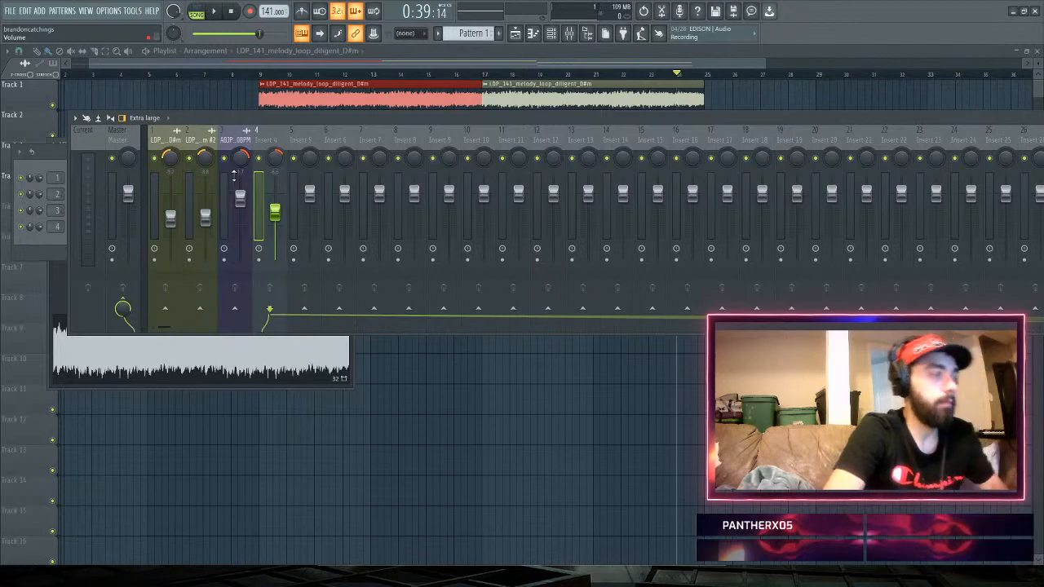
pyautogui.press('space')
pyautogui.click(388, 75)
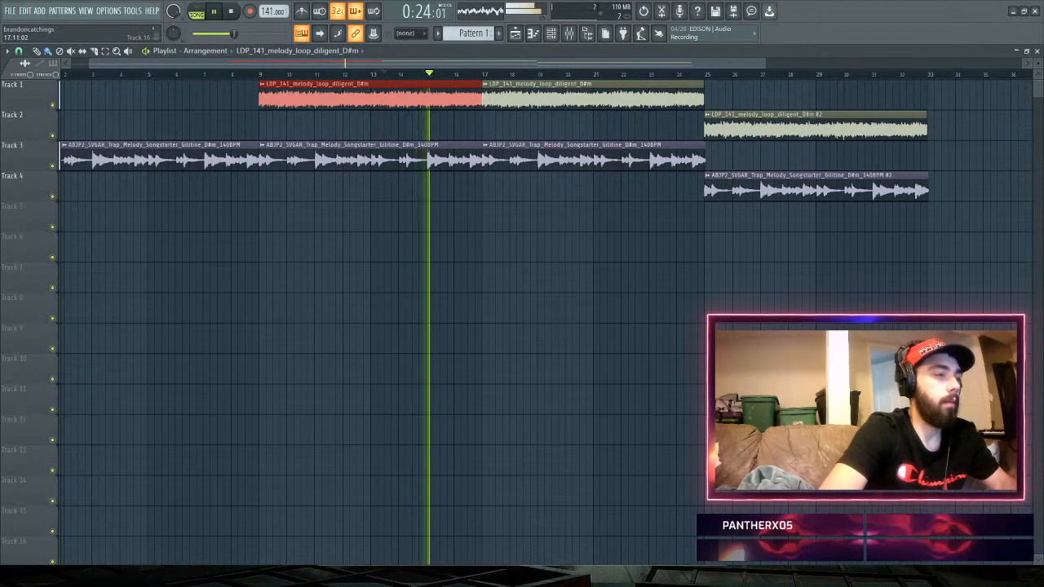
pyautogui.press('space')
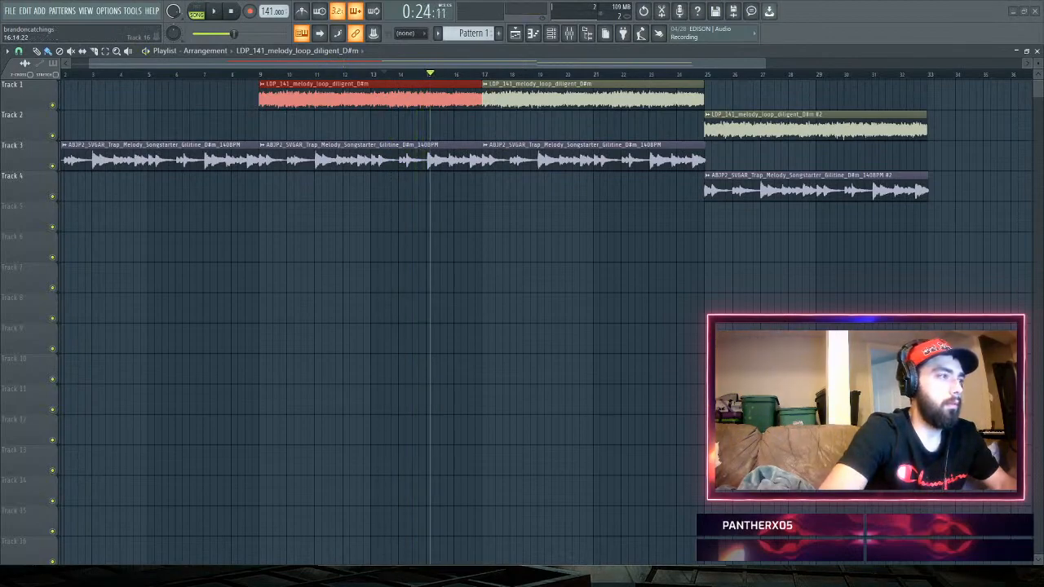
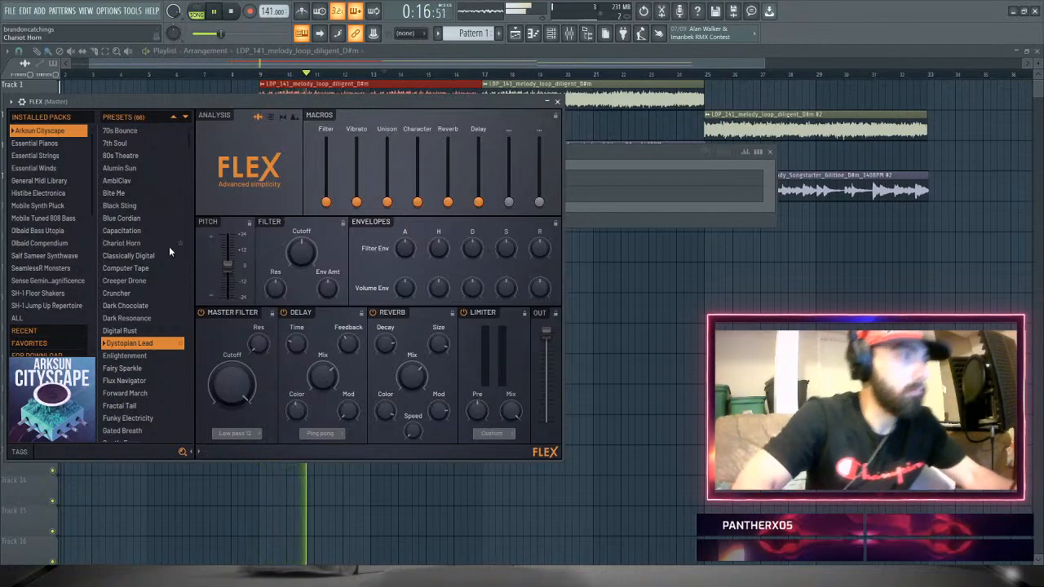
# - Play the arrangement around bars 9 and 25 and review the channel settings of the songstarter and melody loop clips
pyautogui.click(393, 62)
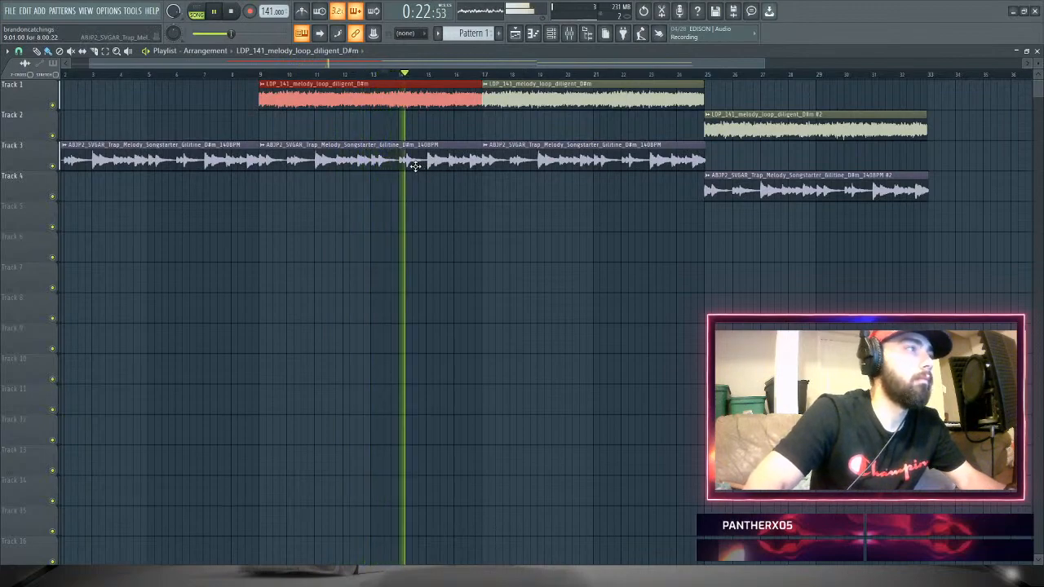
pyautogui.click(701, 74)
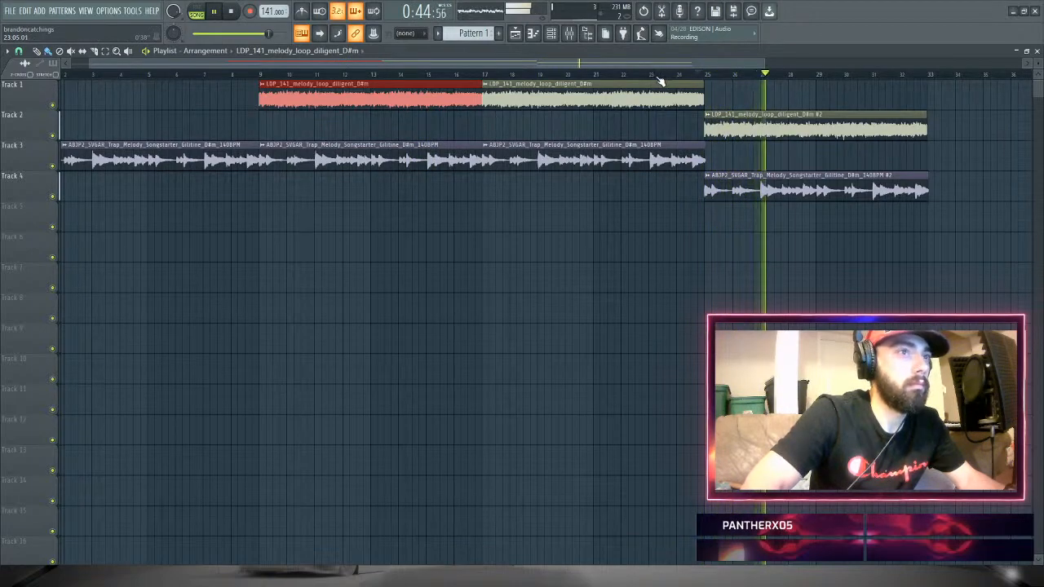
pyautogui.doubleClick(734, 190)
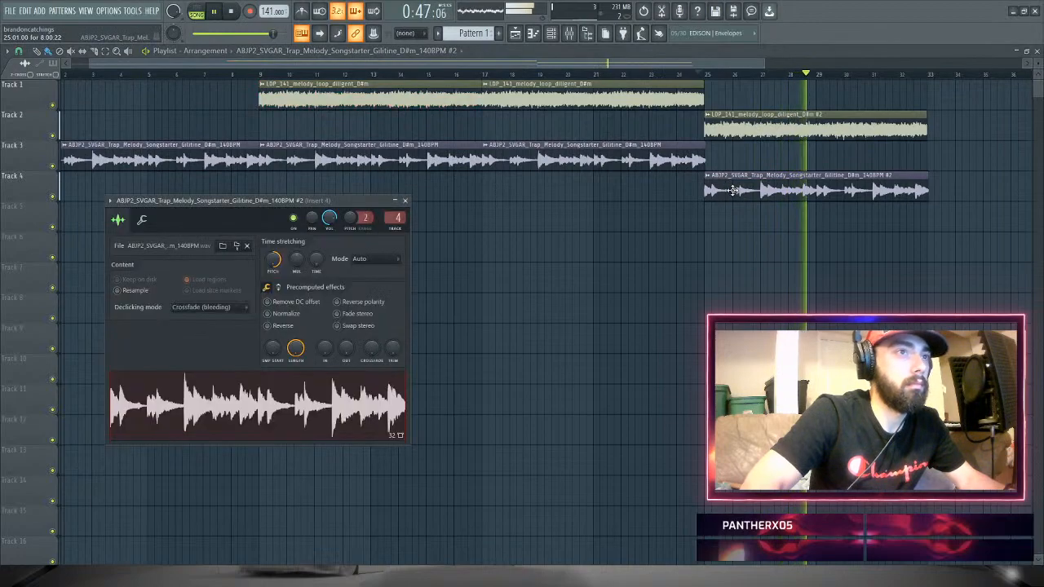
pyautogui.doubleClick(376, 156)
pyautogui.doubleClick(357, 101)
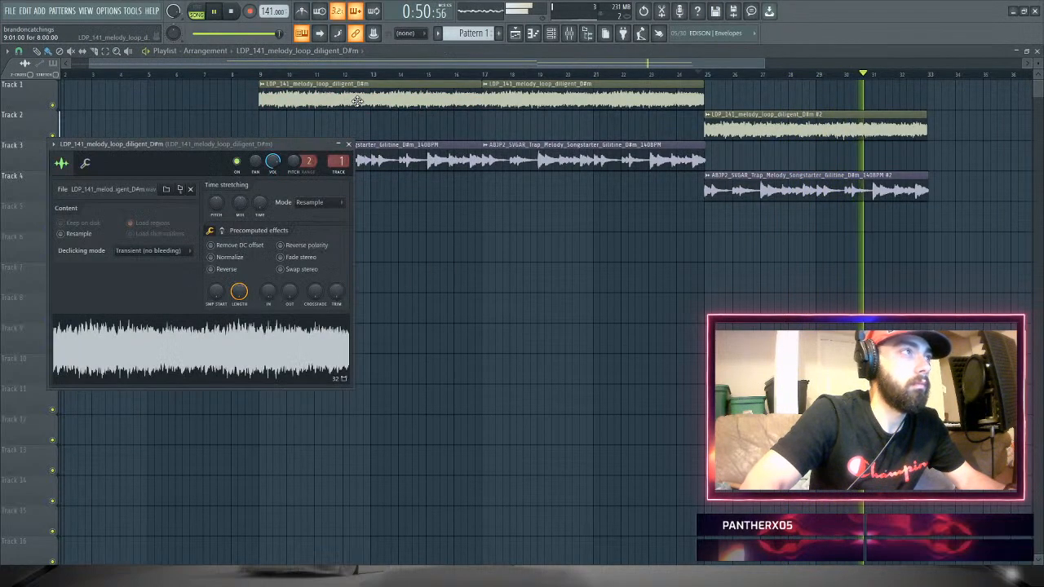
pyautogui.click(252, 75)
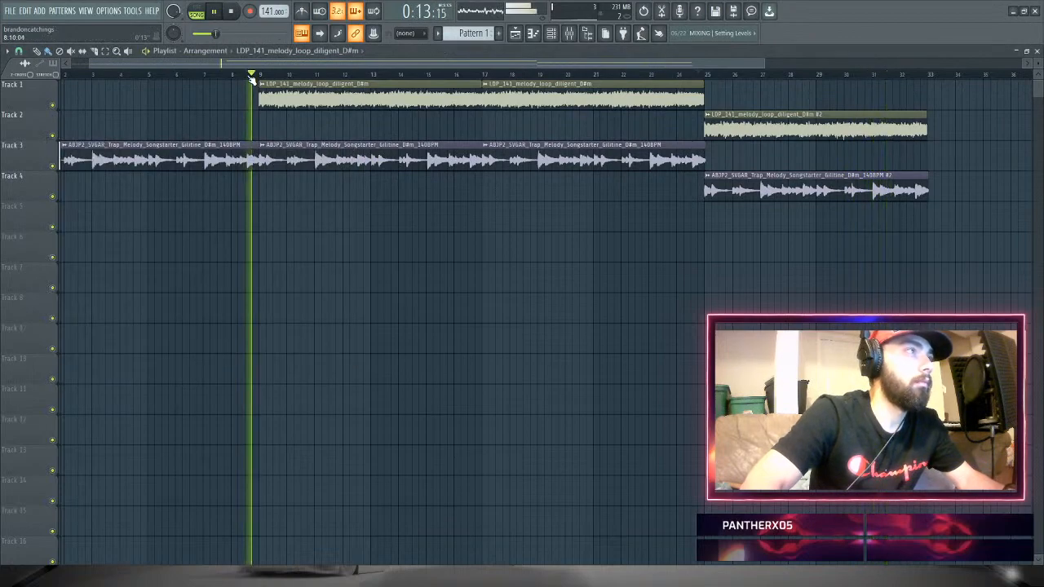
pyautogui.press('space')
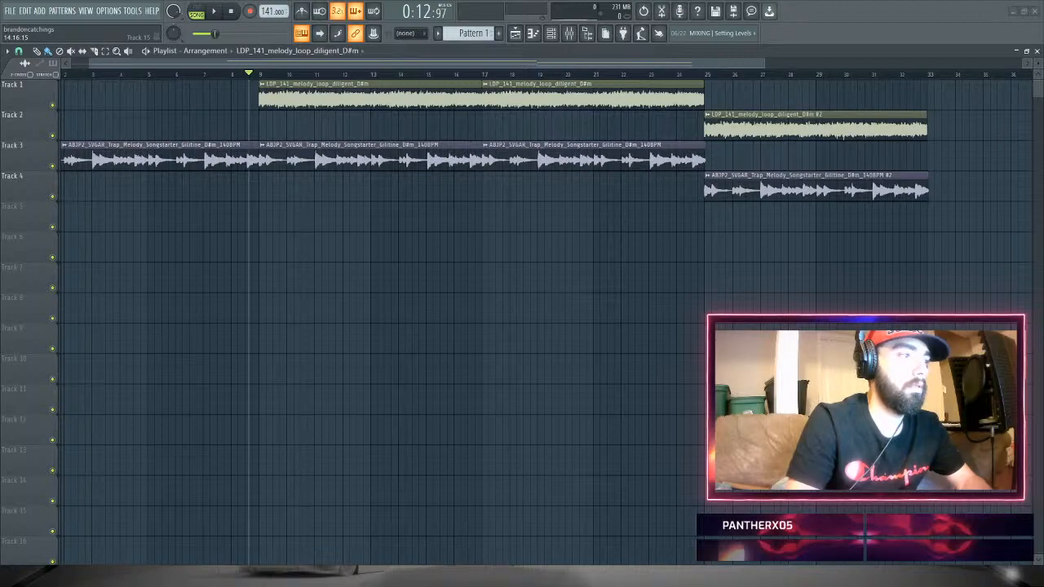
# - Add the TBF_Kick_Snare_Loop_140_Hey sample at bar 9 of Track 5 and play it with the melodies
pyautogui.moveTo(373, 552); pyautogui.dragTo(296, 206)
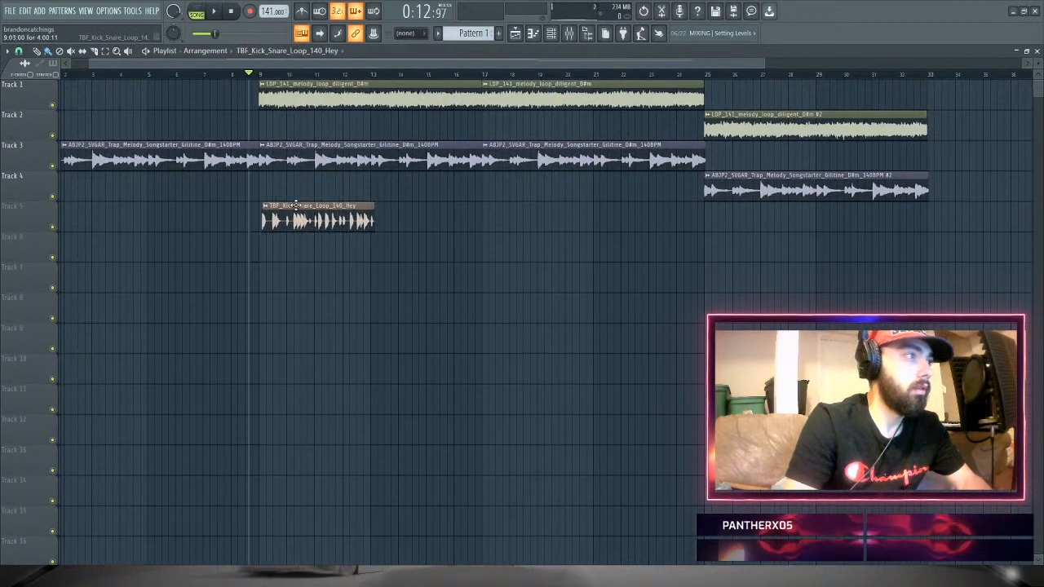
pyautogui.press('space')
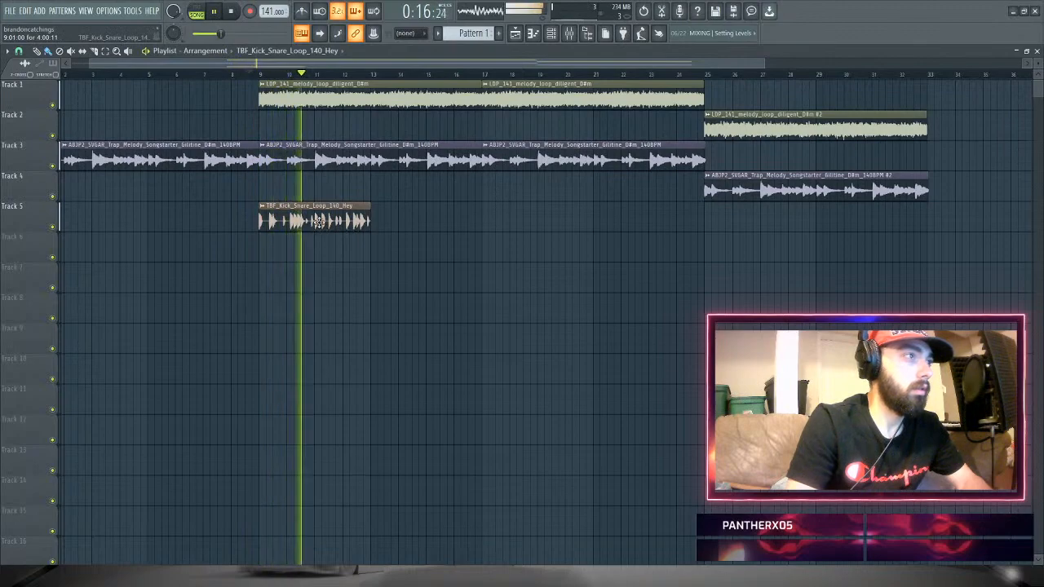
# - Set the time-stretching mode of the kick and snare loop on Track 5 to Auto
pyautogui.click(768, 62)
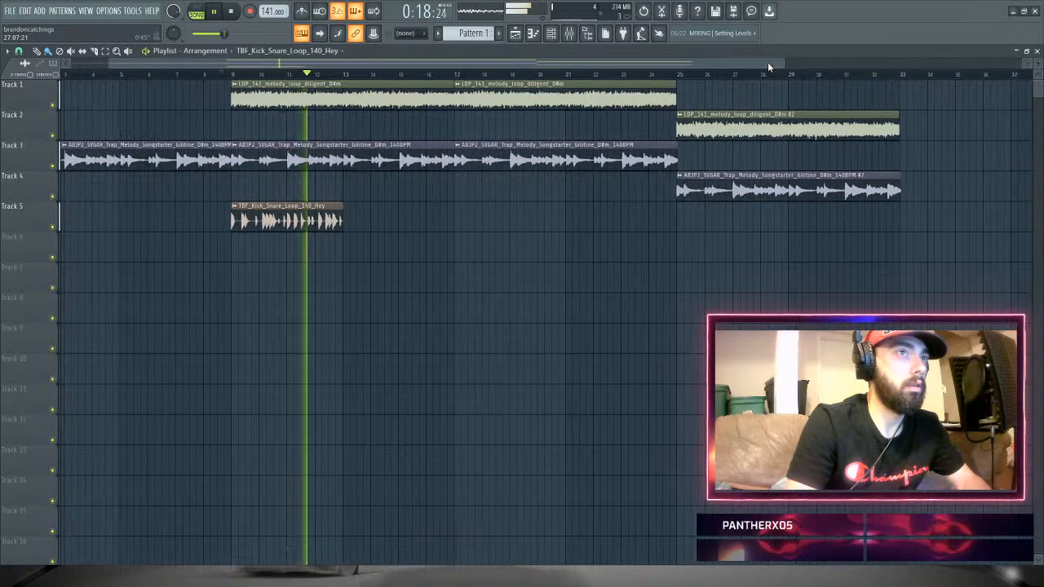
pyautogui.moveTo(778, 63); pyautogui.dragTo(411, 65)
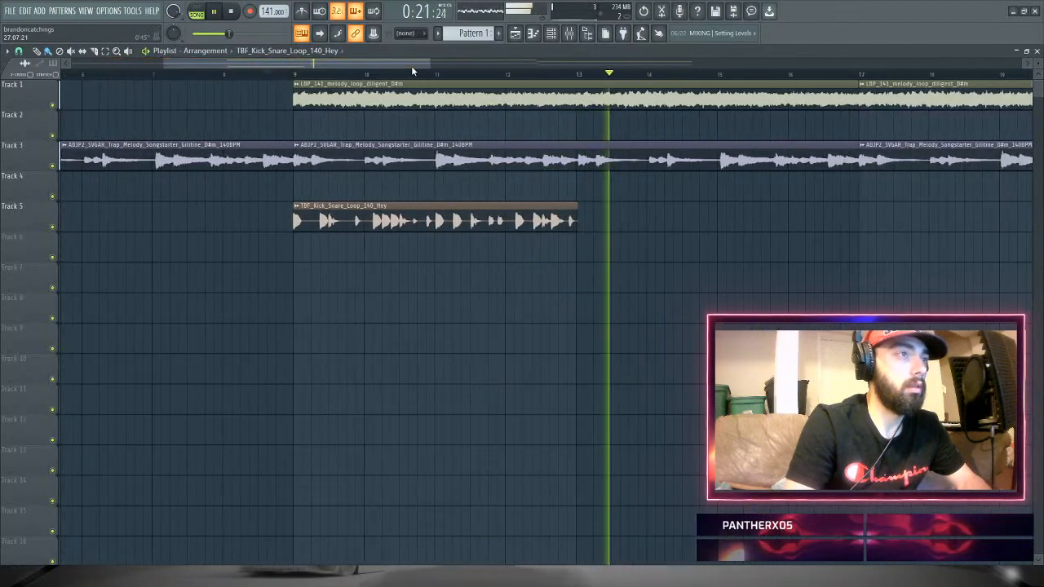
pyautogui.doubleClick(465, 216)
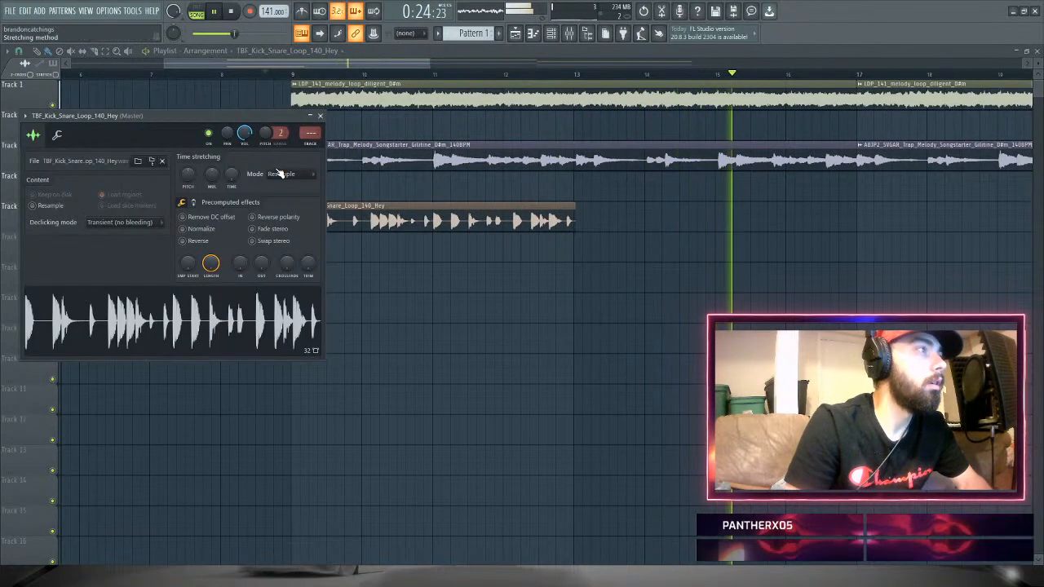
pyautogui.scroll(-1, 284, 181)
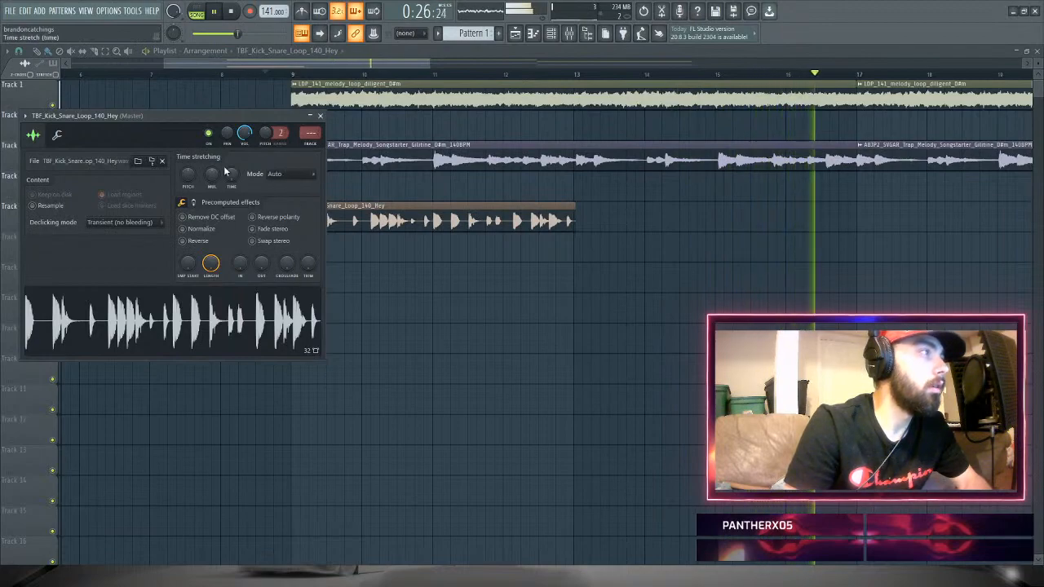
# - Fit the kick and snare loop on Track 5 to four bars and repeat it at bars 13, 17 and 21
pyautogui.moveTo(252, 120); pyautogui.dragTo(197, 109)
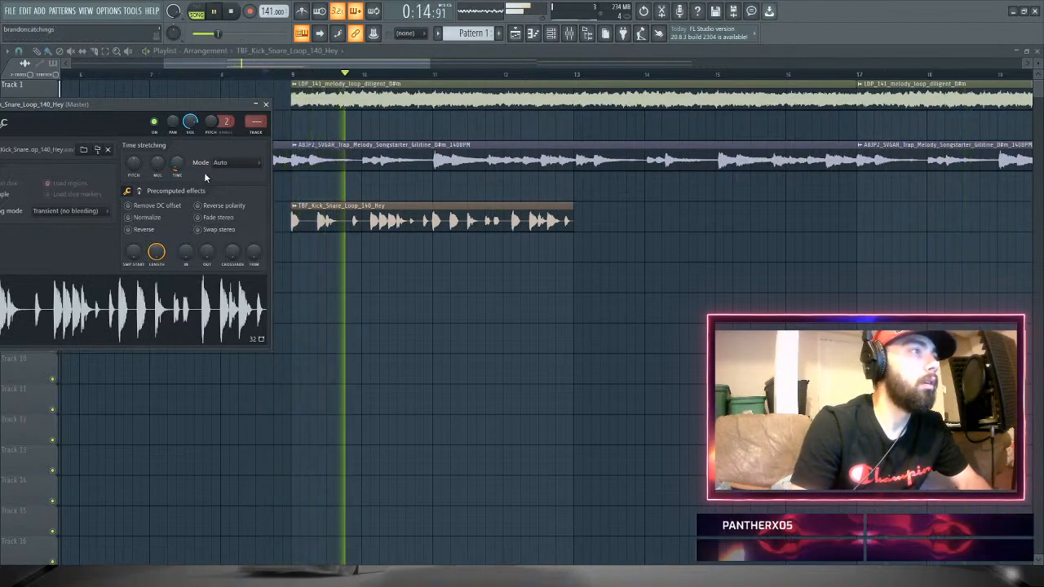
pyautogui.click(266, 105)
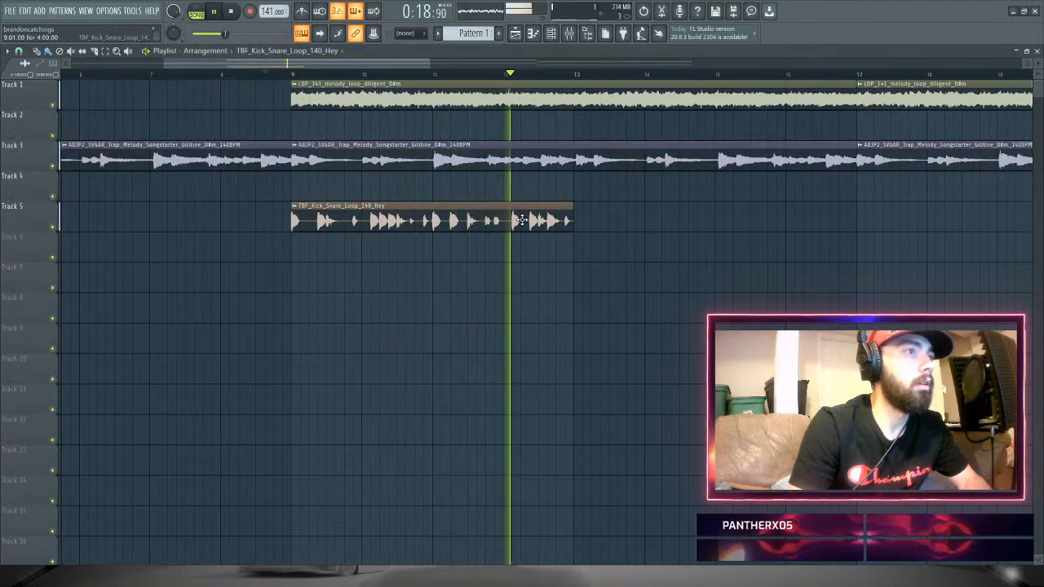
pyautogui.click(580, 224)
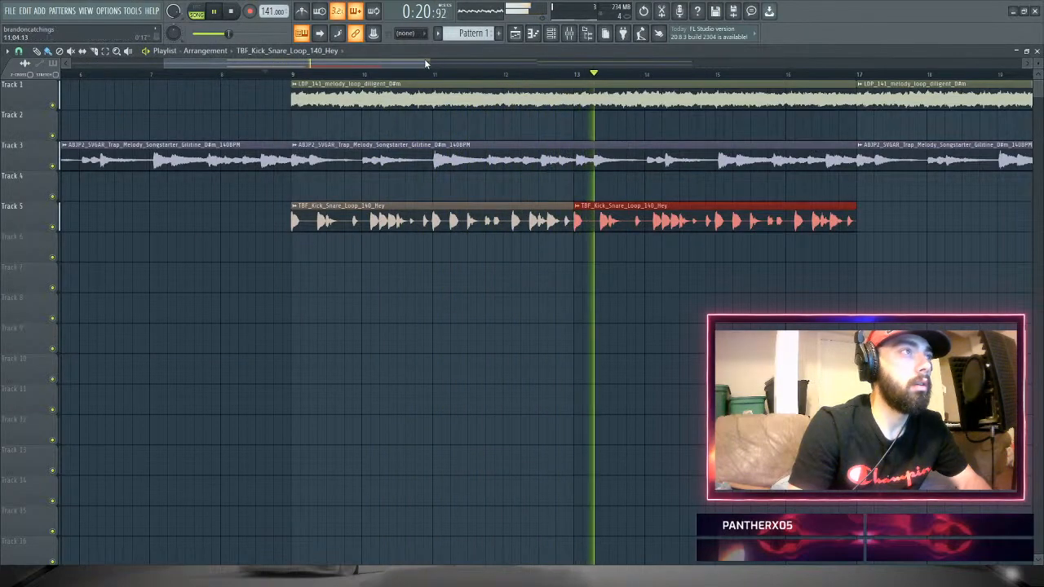
pyautogui.moveTo(431, 60); pyautogui.dragTo(620, 63)
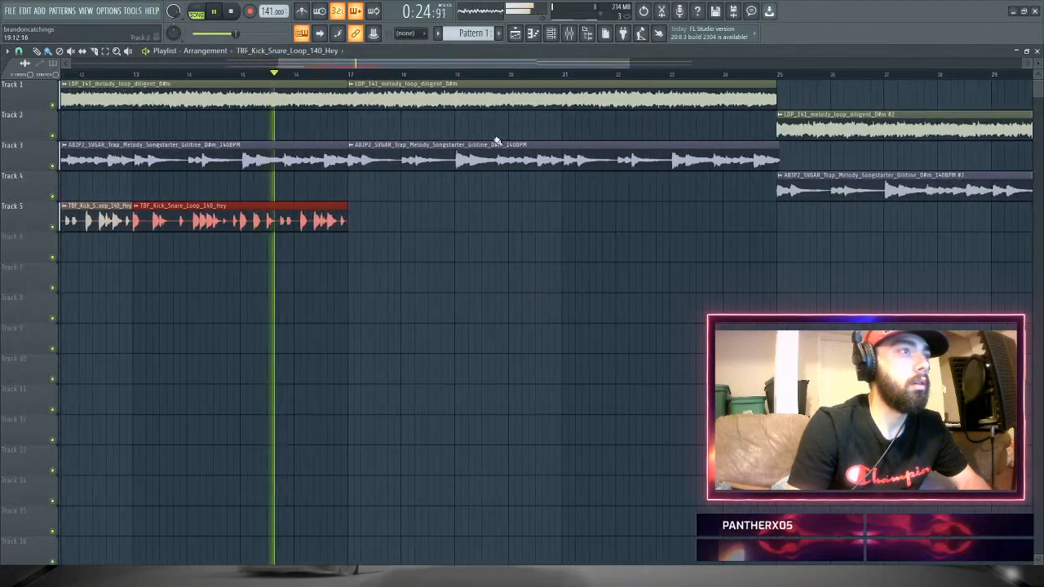
pyautogui.click(378, 223)
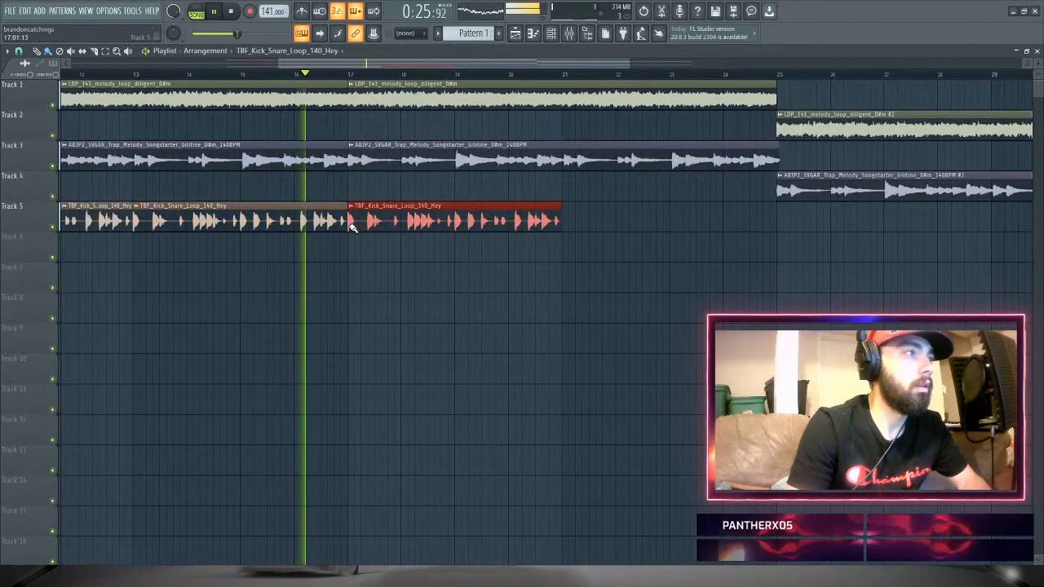
pyautogui.click(564, 223)
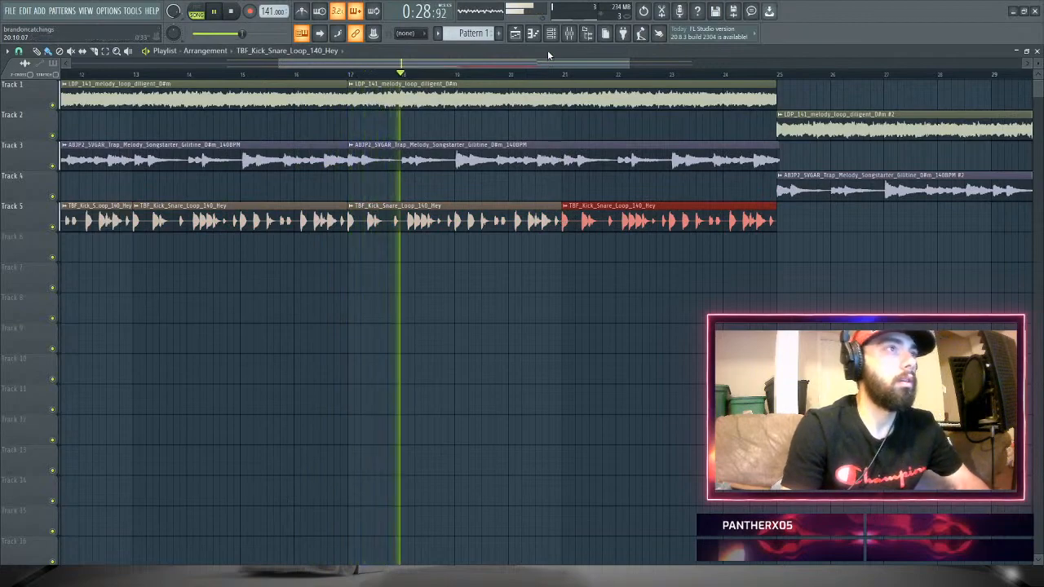
pyautogui.moveTo(584, 65); pyautogui.dragTo(619, 67)
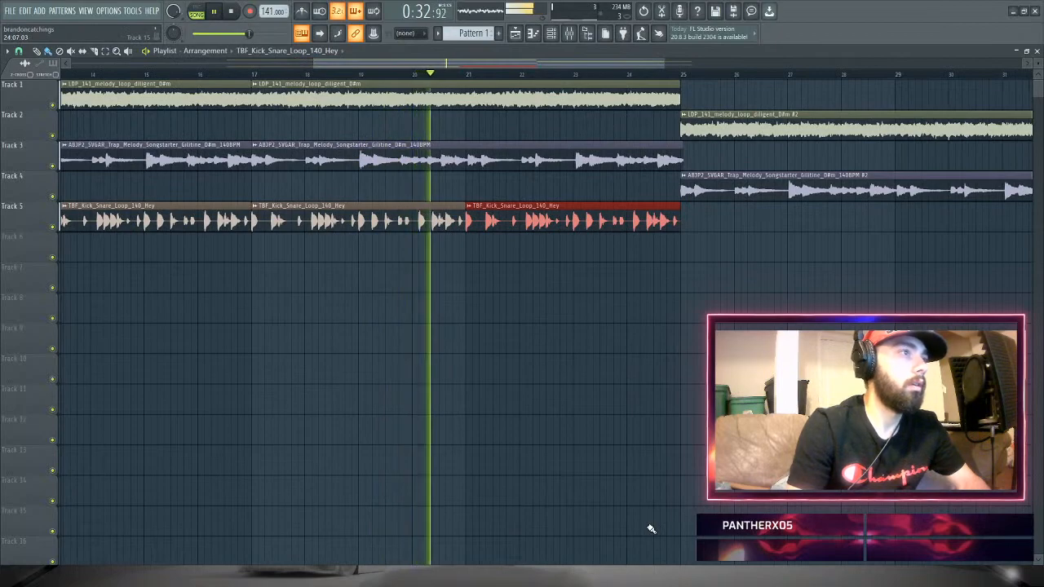
pyautogui.press('space')
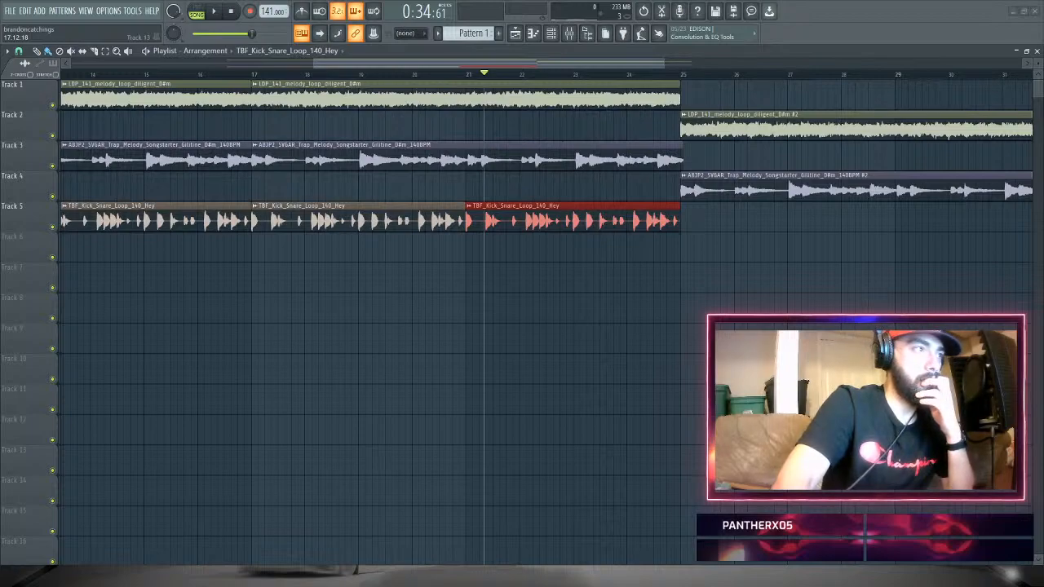
# - Add the Snare_2 sample at bar 17 of Track 6, time-stretch it to exactly eight bars and play it with the other loops
pyautogui.moveTo(457, 561); pyautogui.dragTo(293, 211)
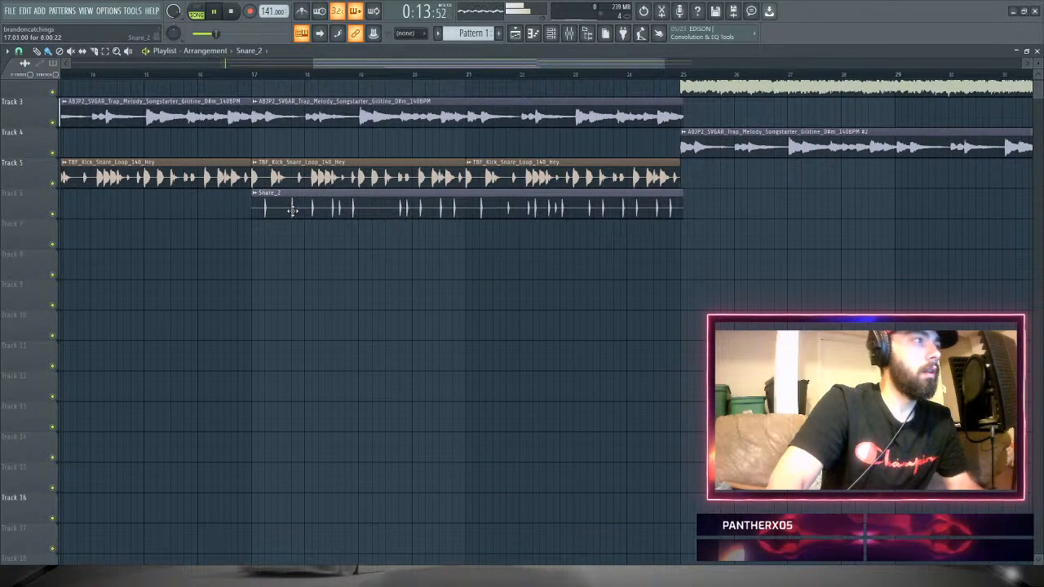
pyautogui.doubleClick(294, 209)
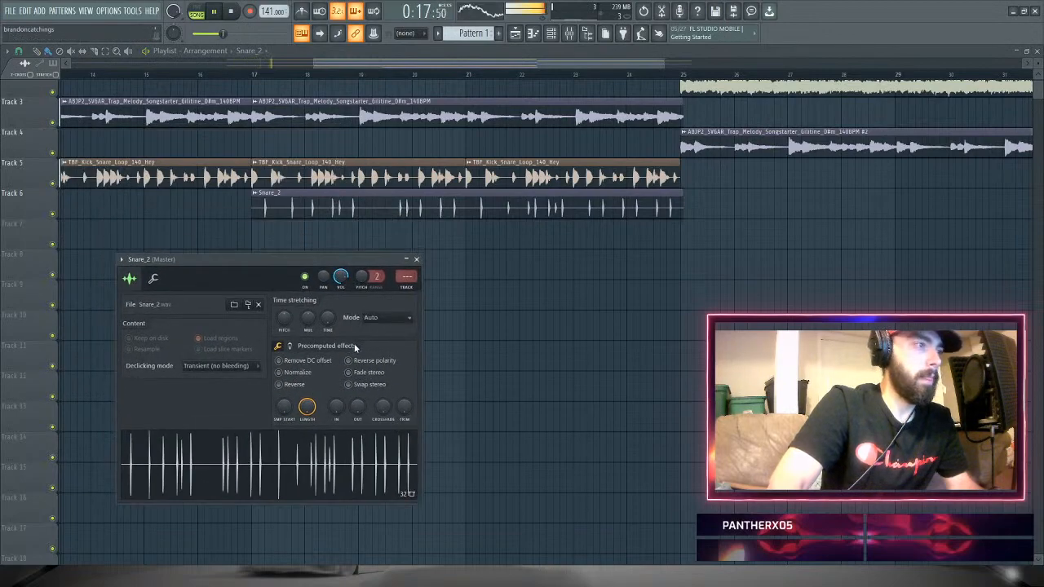
pyautogui.moveTo(330, 320); pyautogui.dragTo(330, 303)
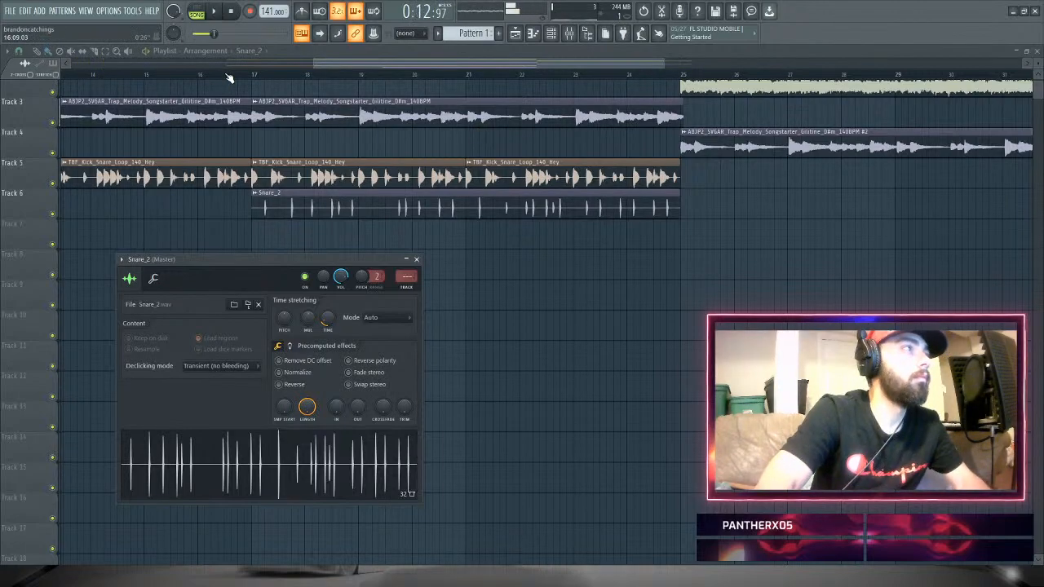
pyautogui.click(230, 76)
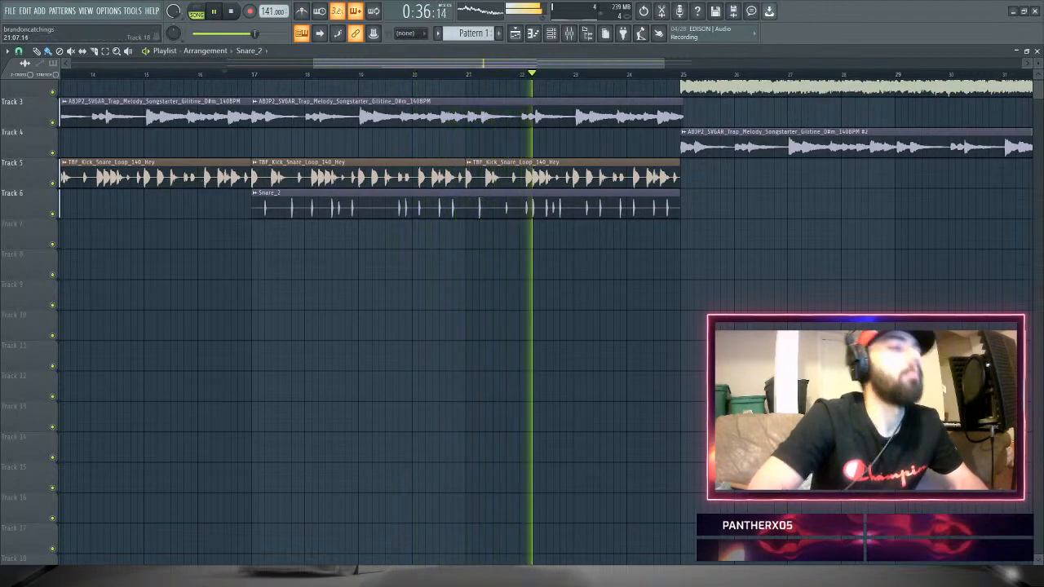
pyautogui.press('space')
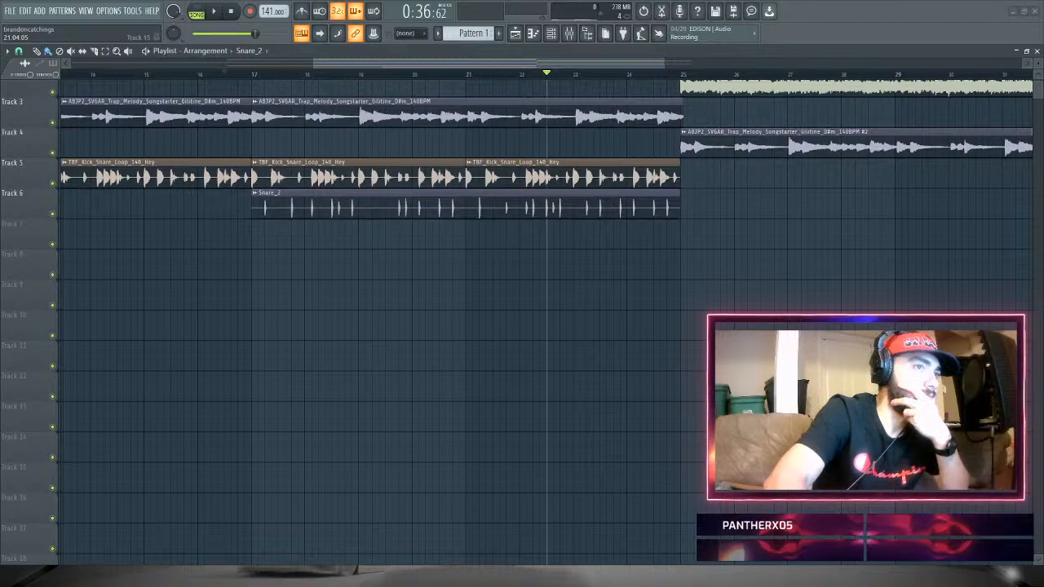
# - Add the FL_ST_Kit05_140_Drum_Loop_Kick sample at bar 17 of Track 7 and play it with the arrangement
pyautogui.moveTo(453, 507); pyautogui.dragTo(654, 228)
pyautogui.press('space')
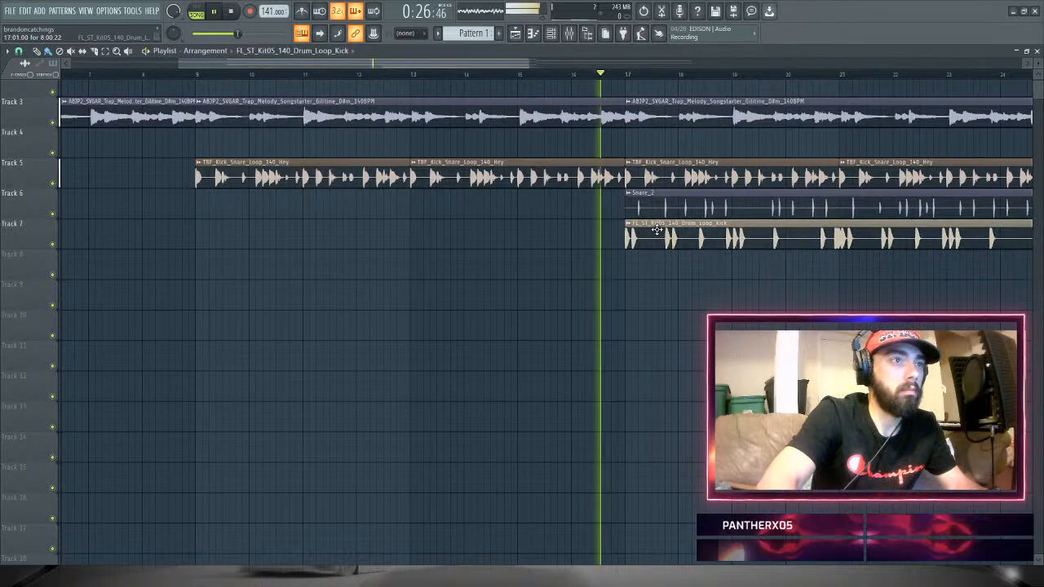
# - Try the section from bar 17 without the kick and snare loop on Track 5, and put both copies back
pyautogui.moveTo(497, 63); pyautogui.dragTo(551, 73)
pyautogui.rightClick(561, 176)
pyautogui.rightClick(759, 173)
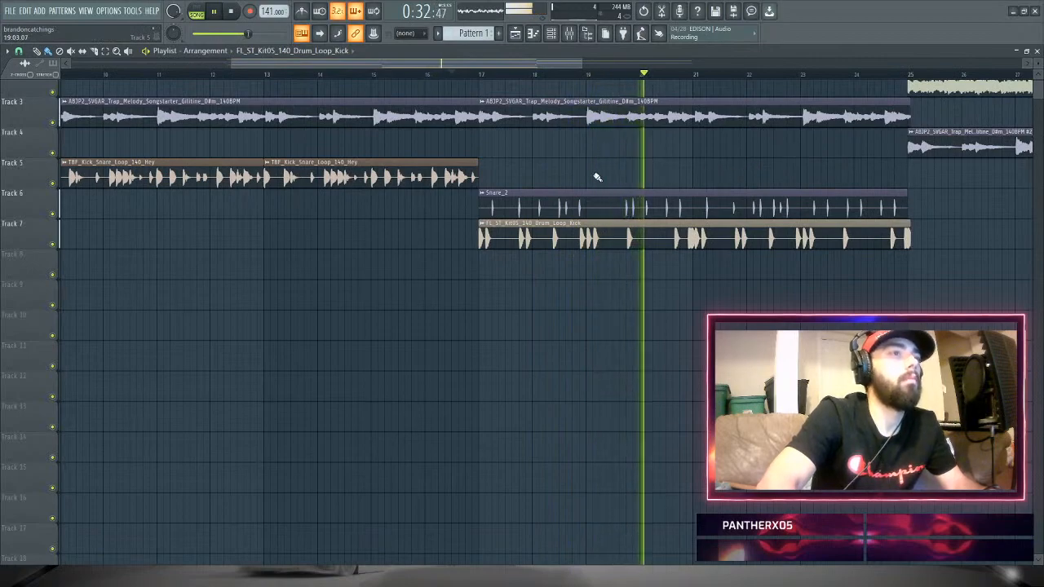
pyautogui.click(486, 176)
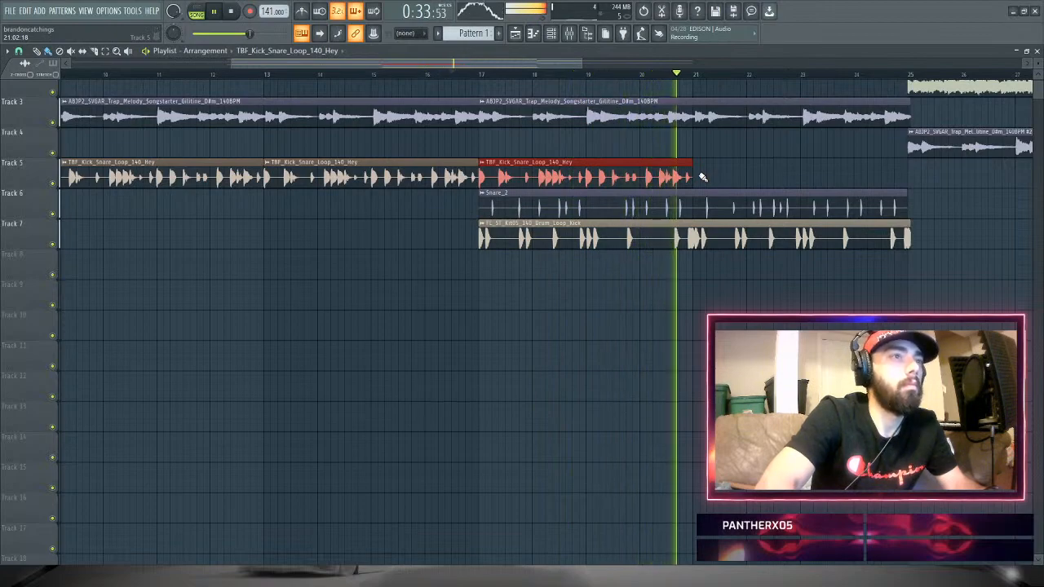
pyautogui.click(701, 177)
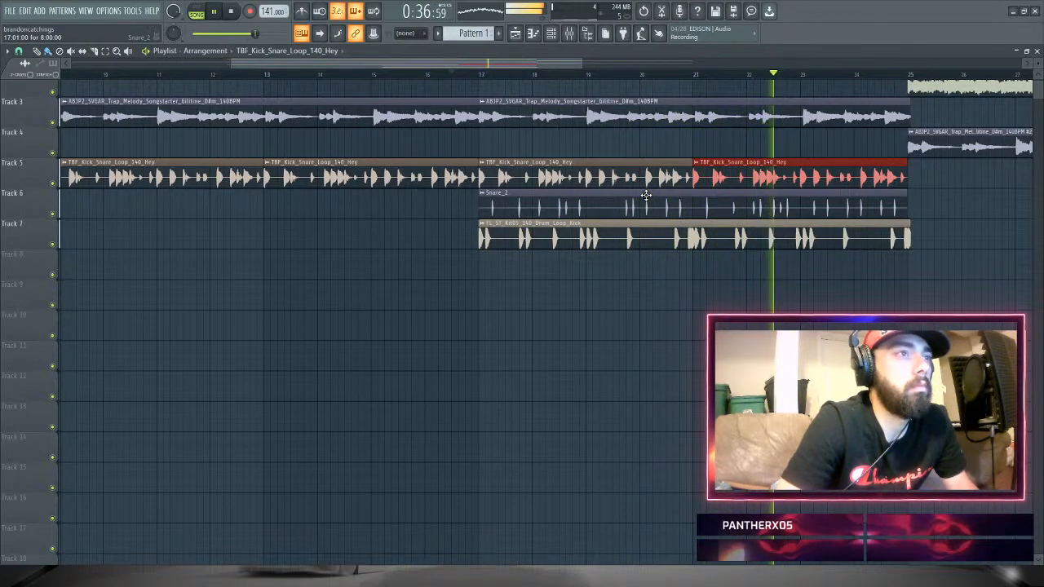
pyautogui.press('space')
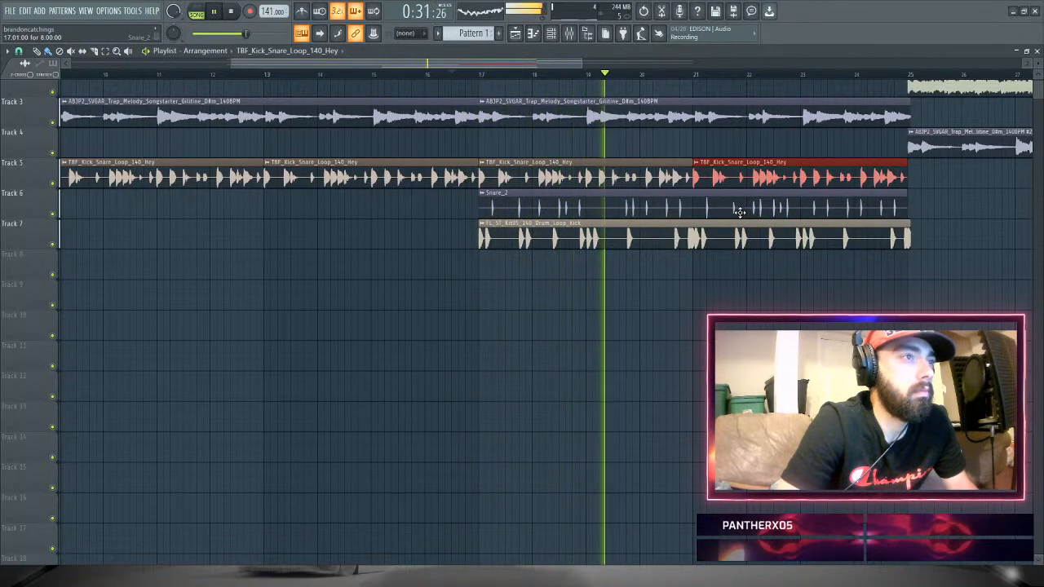
# - Cut the kick loop on Track 7 to its first two bars and repeat that segment at bars 19, 21 and 23
pyautogui.press('space')
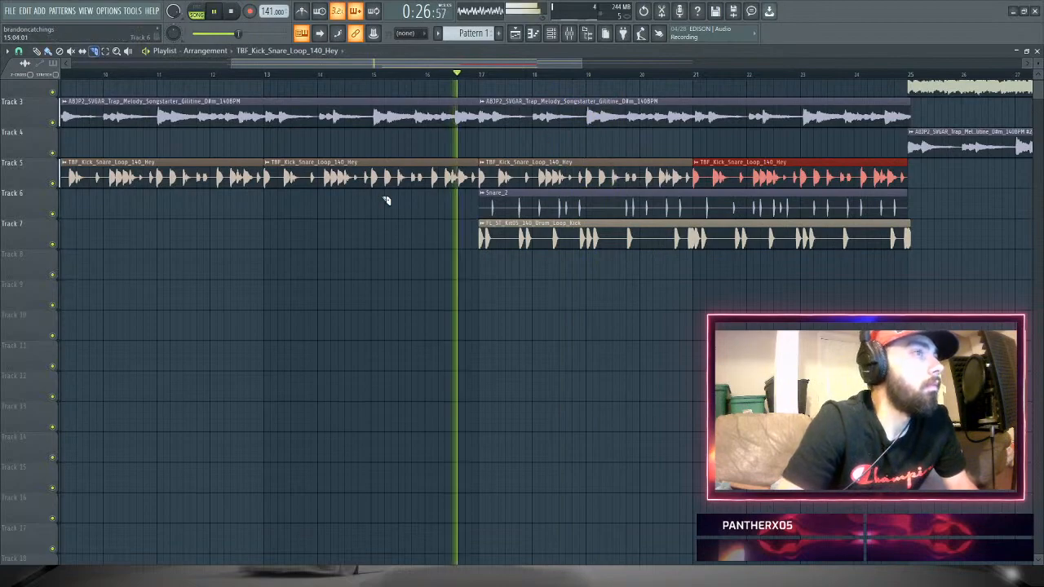
pyautogui.click(592, 254)
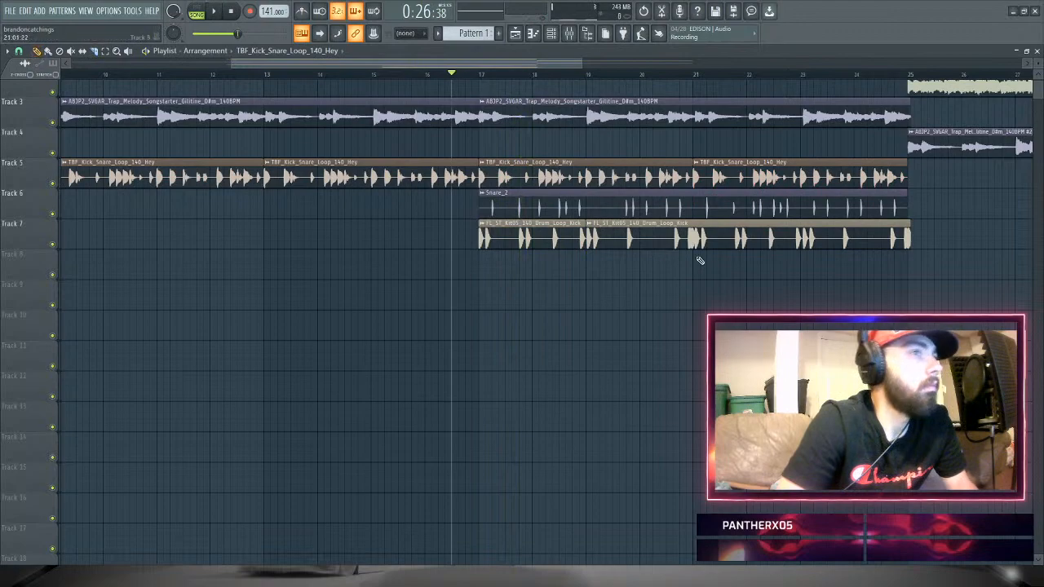
pyautogui.rightClick(654, 245)
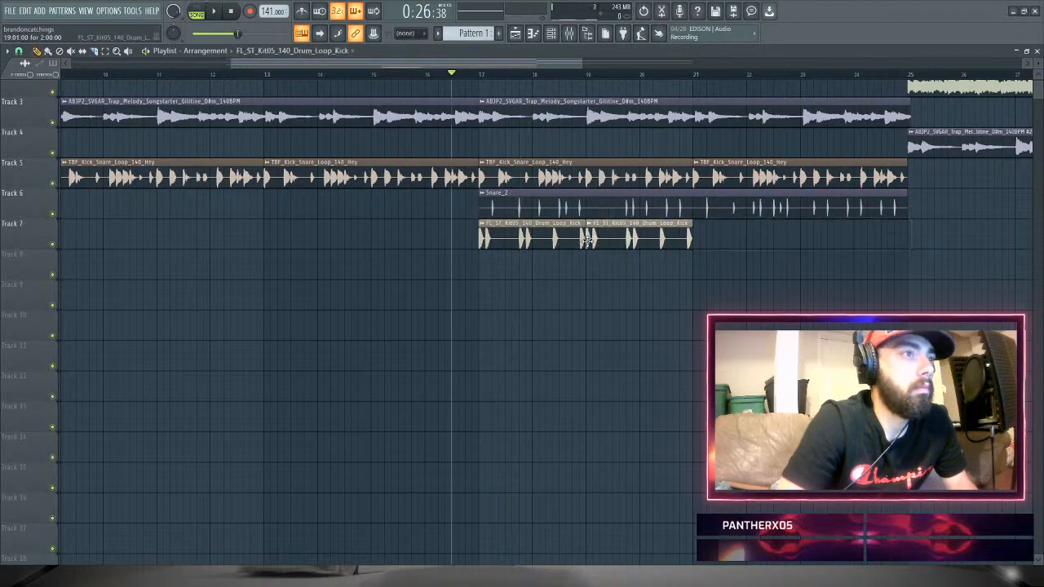
pyautogui.press('space')
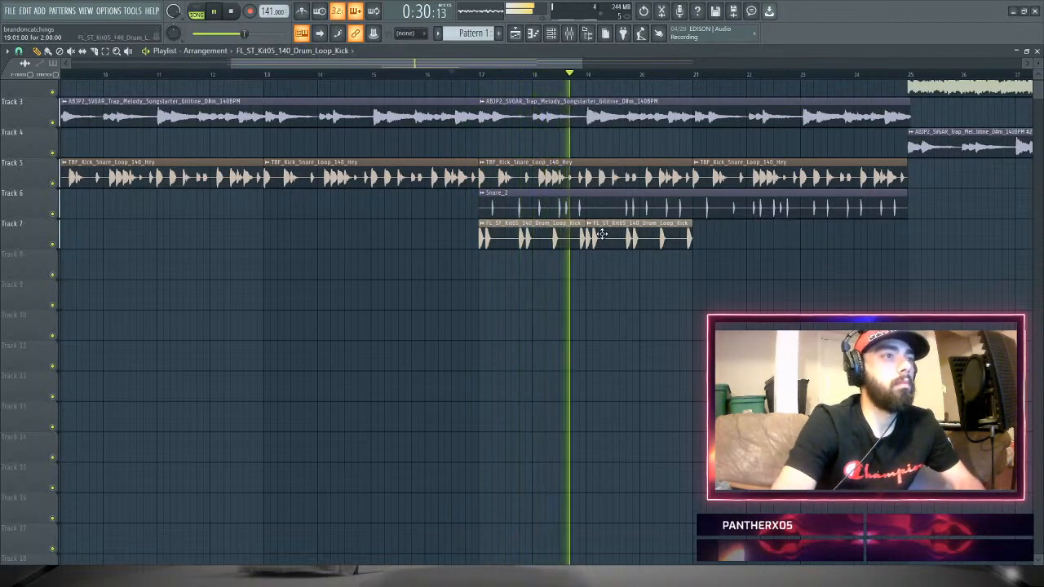
pyautogui.click(699, 239)
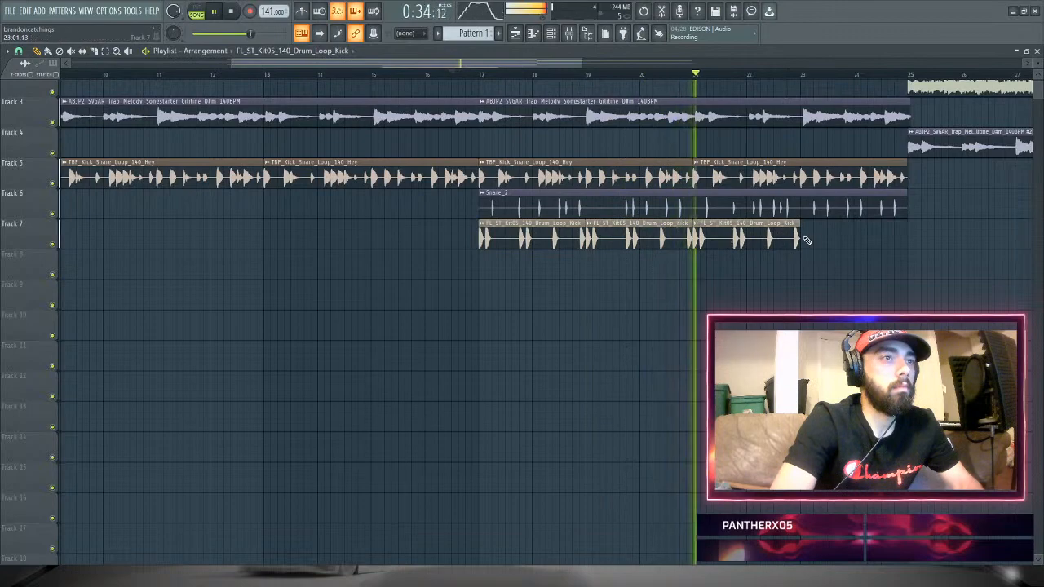
pyautogui.click(808, 239)
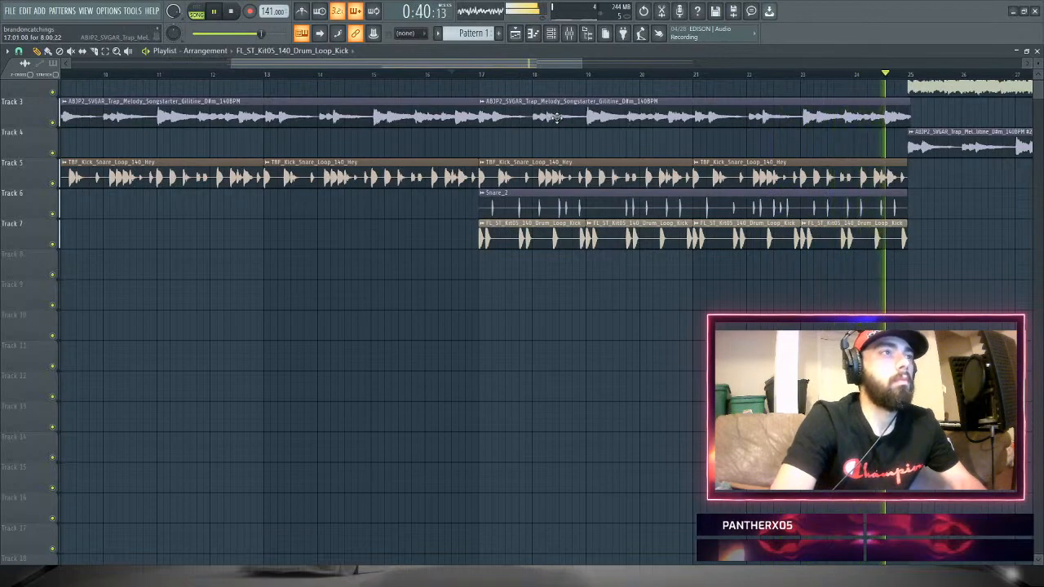
pyautogui.scroll(2, 557, 118)
pyautogui.press('space')
pyautogui.press('space')
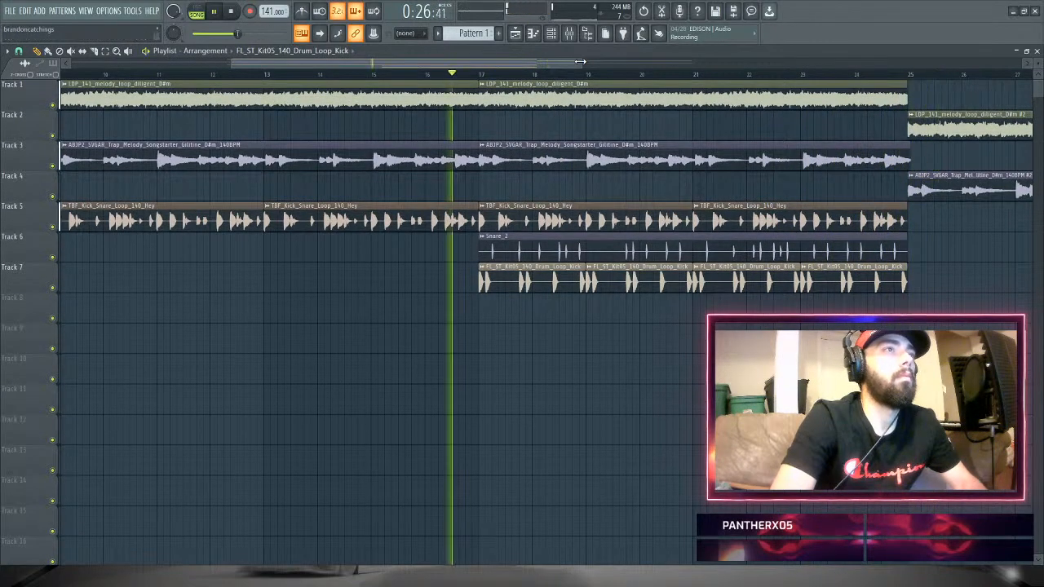
# - Place the full-length FL_ST_Kit05_140_Drum_Loop_Kick clip from the channel rack at bar 25 of Track 7
pyautogui.moveTo(573, 63); pyautogui.dragTo(716, 69)
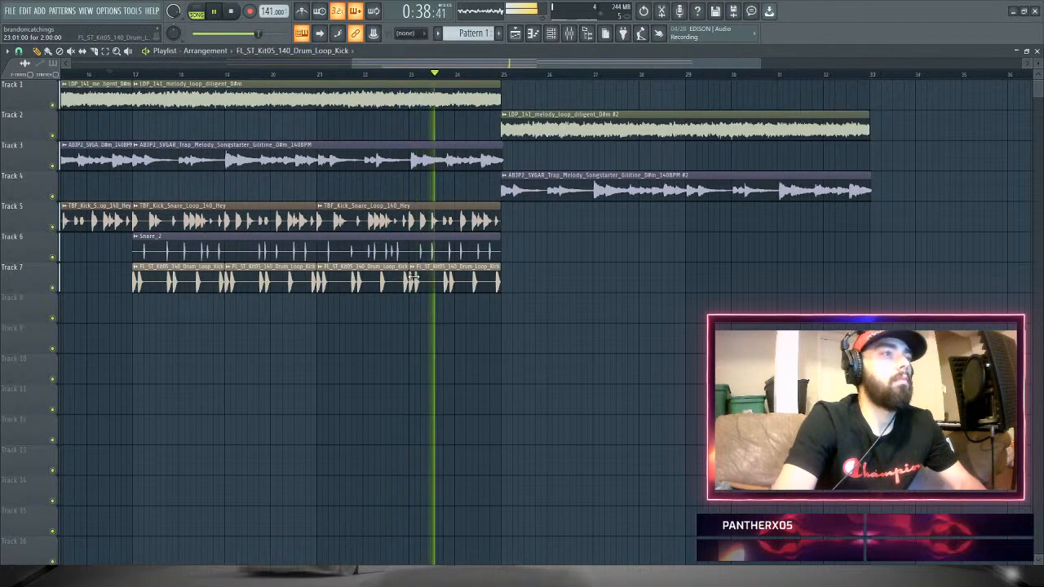
pyautogui.click(550, 34)
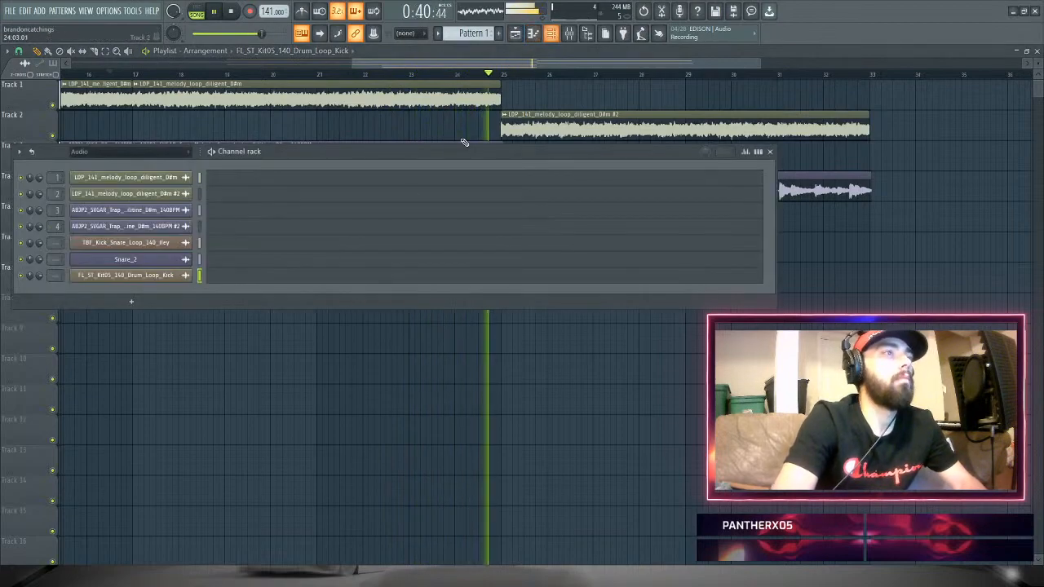
pyautogui.click(178, 275)
pyautogui.moveTo(184, 347); pyautogui.dragTo(469, 341)
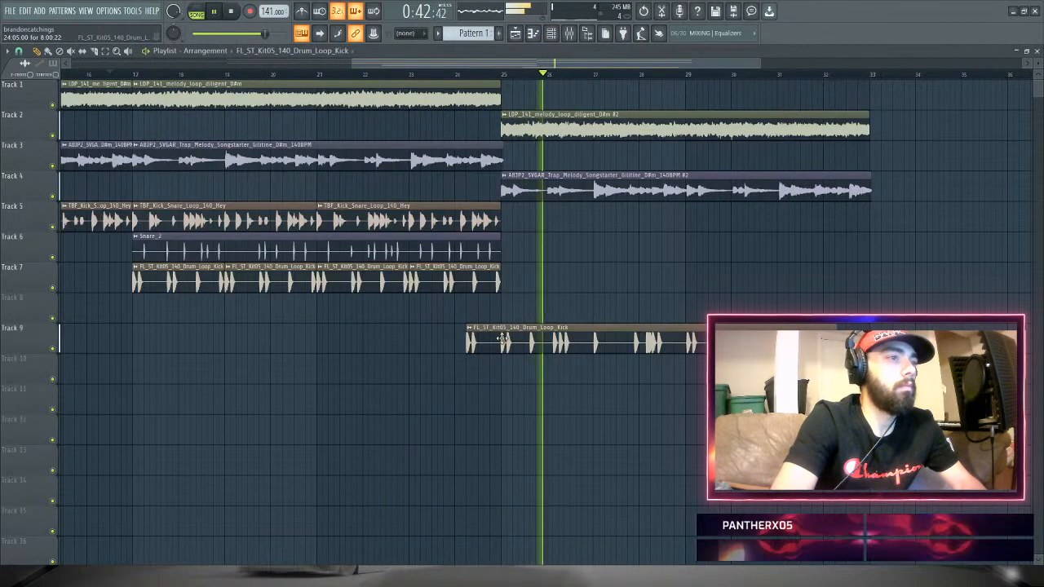
pyautogui.click(574, 367)
pyautogui.rightClick(618, 366)
pyautogui.press('space')
pyautogui.moveTo(574, 337); pyautogui.dragTo(605, 271)
pyautogui.press('space')
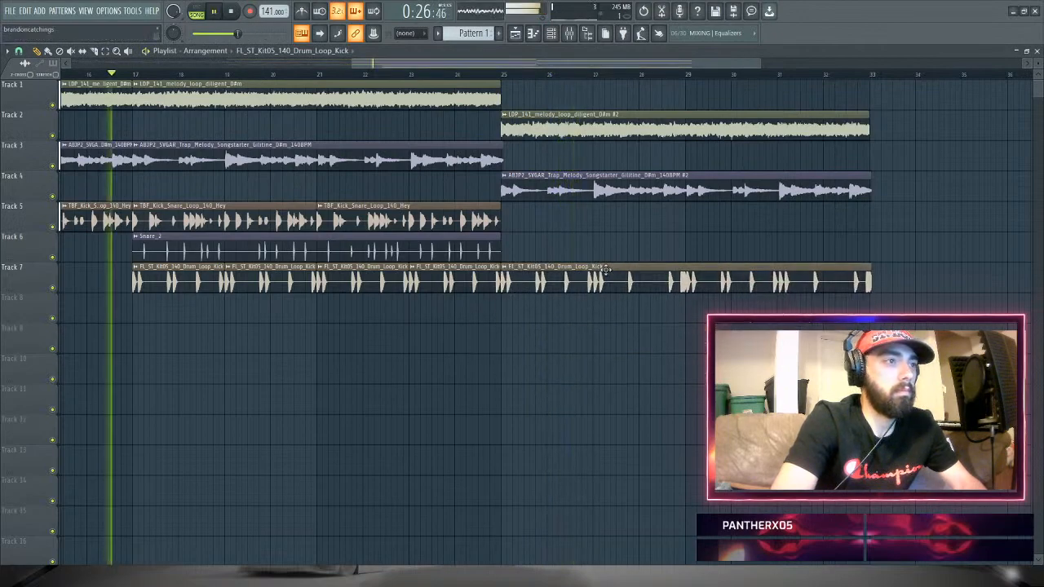
# - Play the arrangement through the transition into bar 25 to hear the kick loop with the second melody section
pyautogui.click(503, 75)
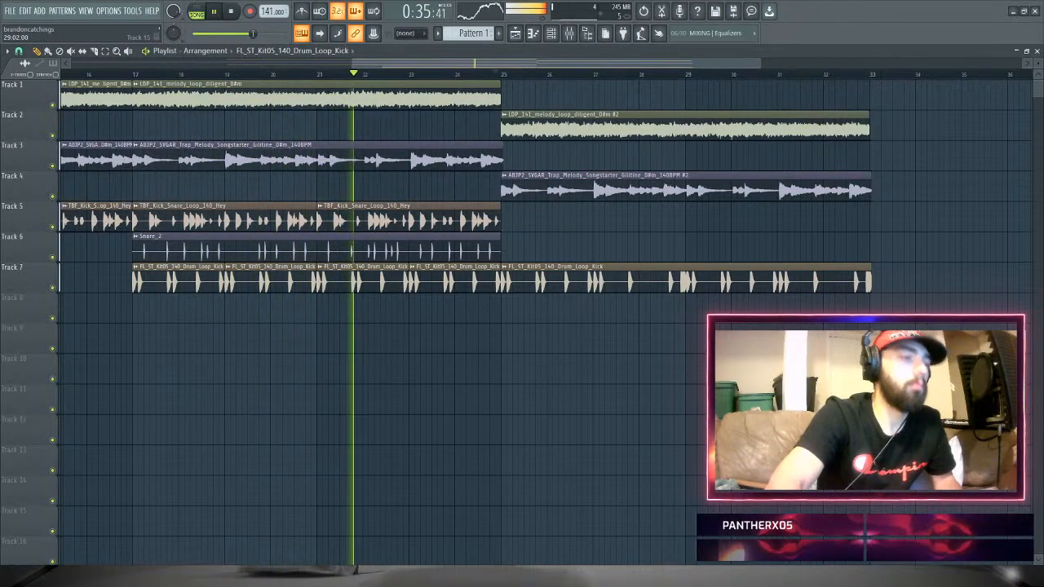
pyautogui.press('space')
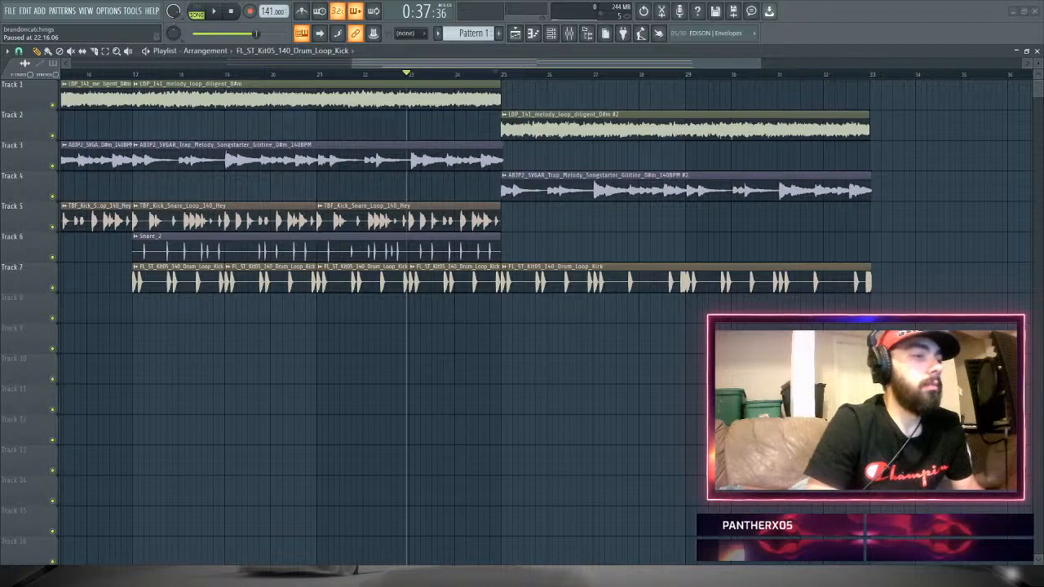
pyautogui.press('space')
pyautogui.click(494, 74)
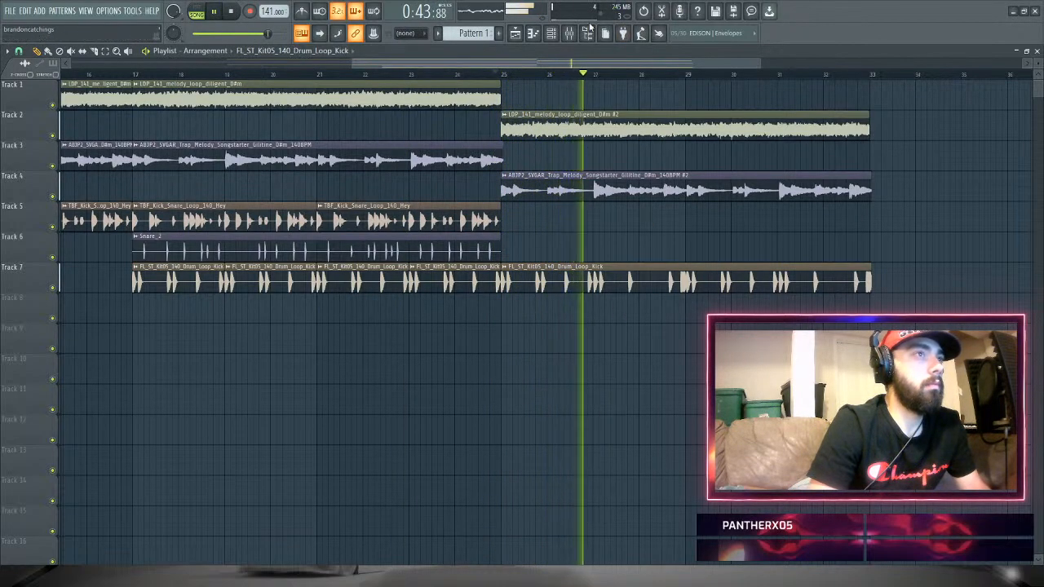
# - Add the PMLB_808_Loop_Dm_12_140 sample at bar 25 of Track 8 and play it with the second melody section
pyautogui.click(569, 32)
pyautogui.click(551, 32)
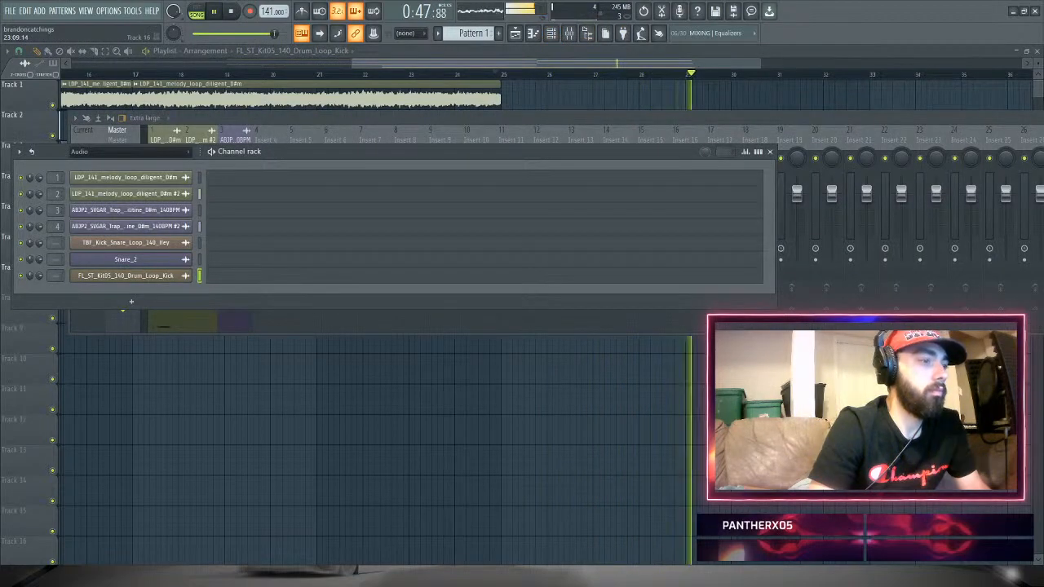
pyautogui.press('space')
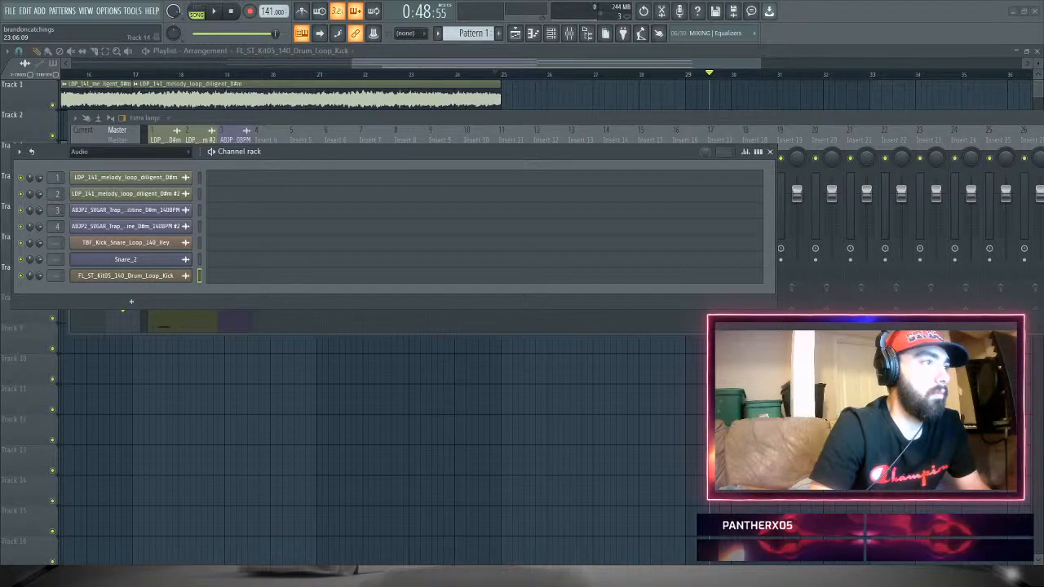
pyautogui.moveTo(130, 302); pyautogui.dragTo(396, 516)
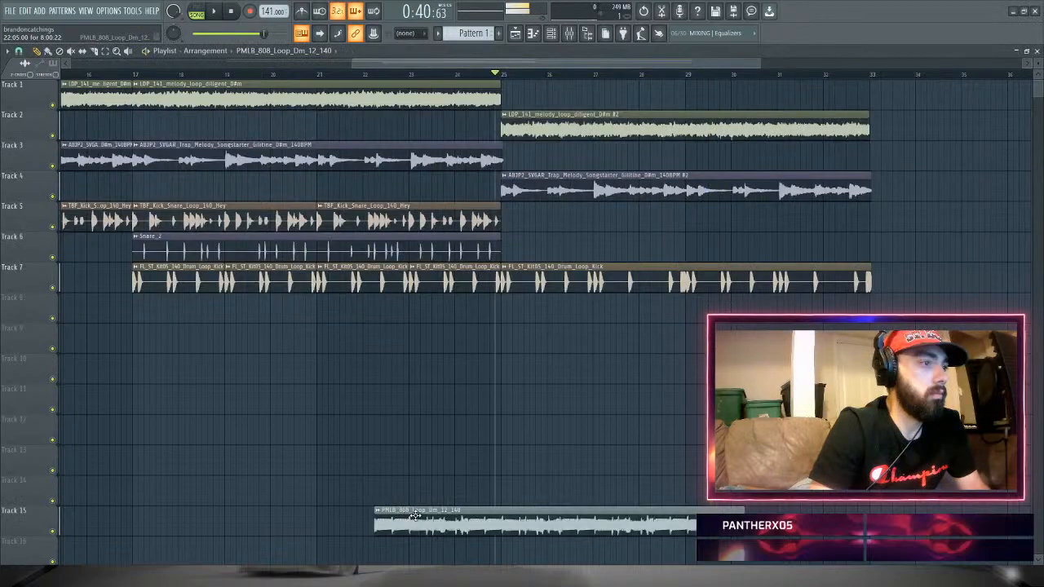
pyautogui.moveTo(565, 308); pyautogui.dragTo(538, 296)
pyautogui.press('space')
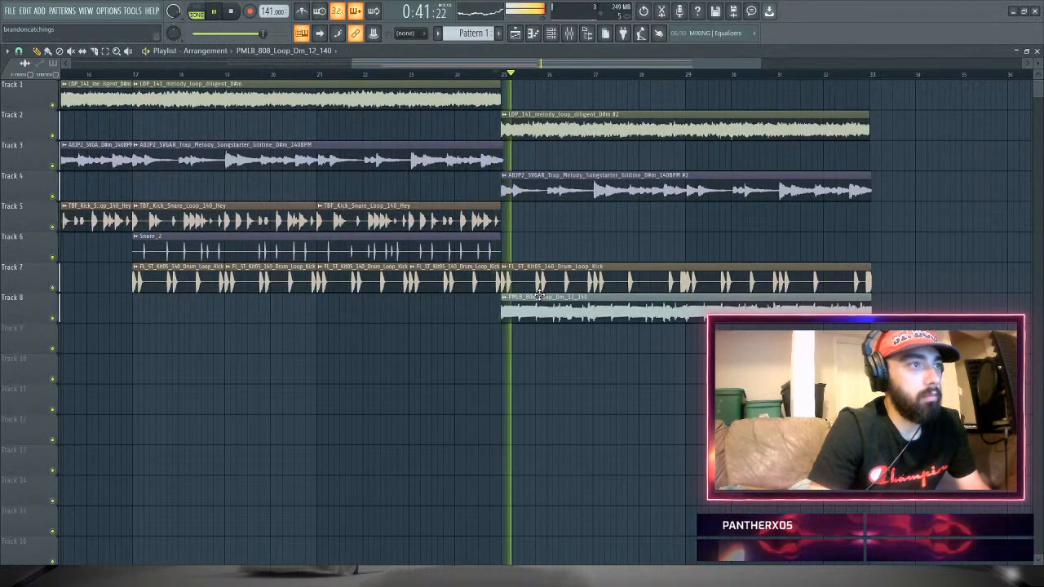
# - Move the 808 loop to bar 9 of Track 8 and fit it to exactly eight bars with Auto time stretching
pyautogui.moveTo(538, 295); pyautogui.dragTo(253, 303)
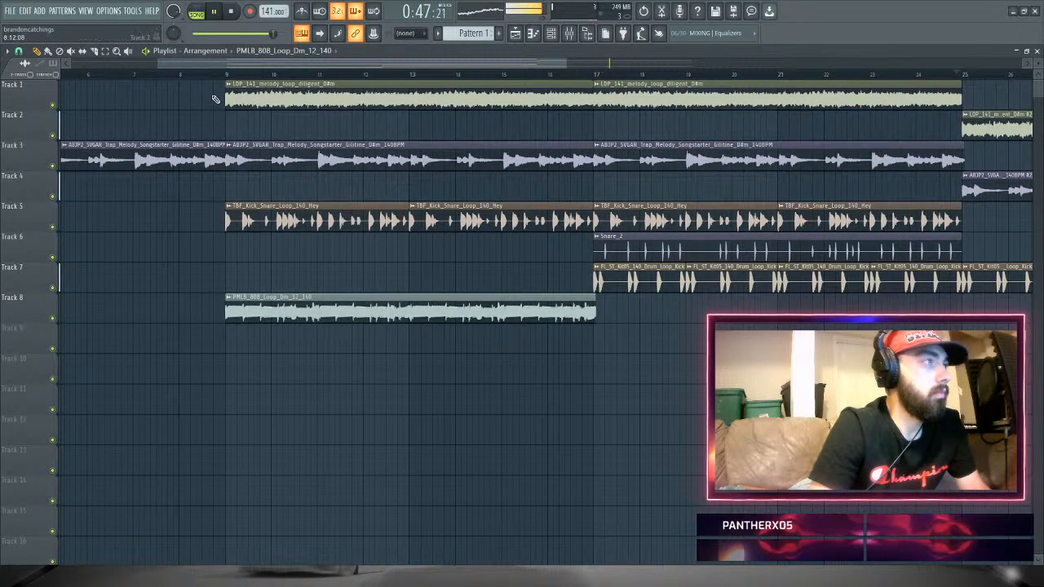
pyautogui.click(186, 75)
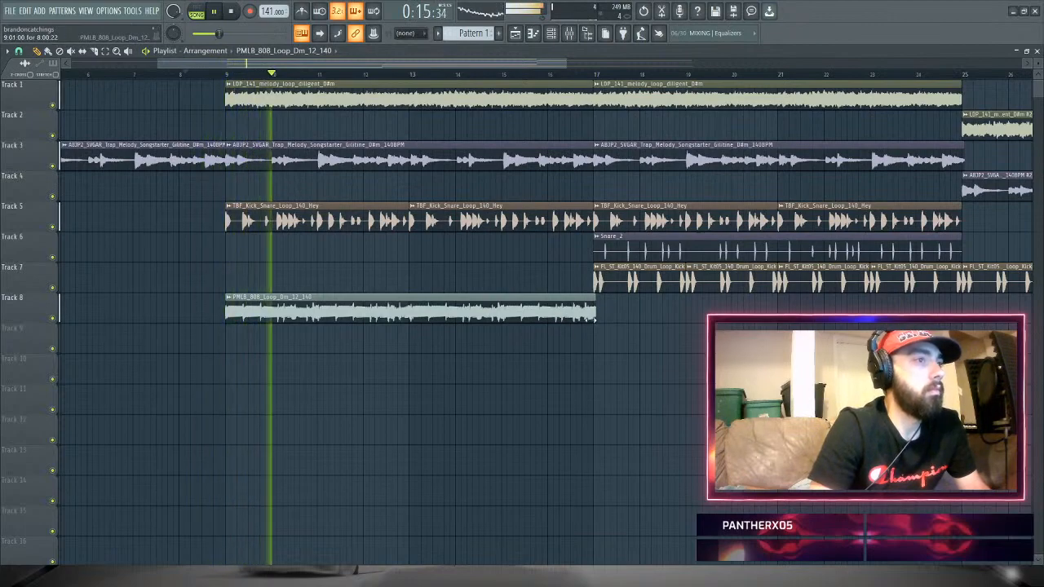
pyautogui.doubleClick(580, 311)
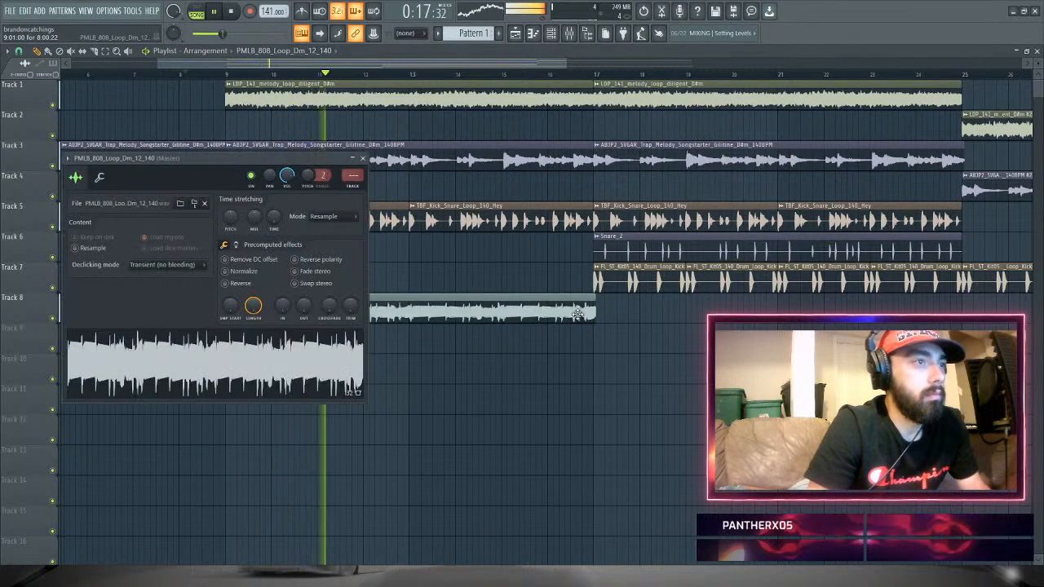
pyautogui.click(344, 218)
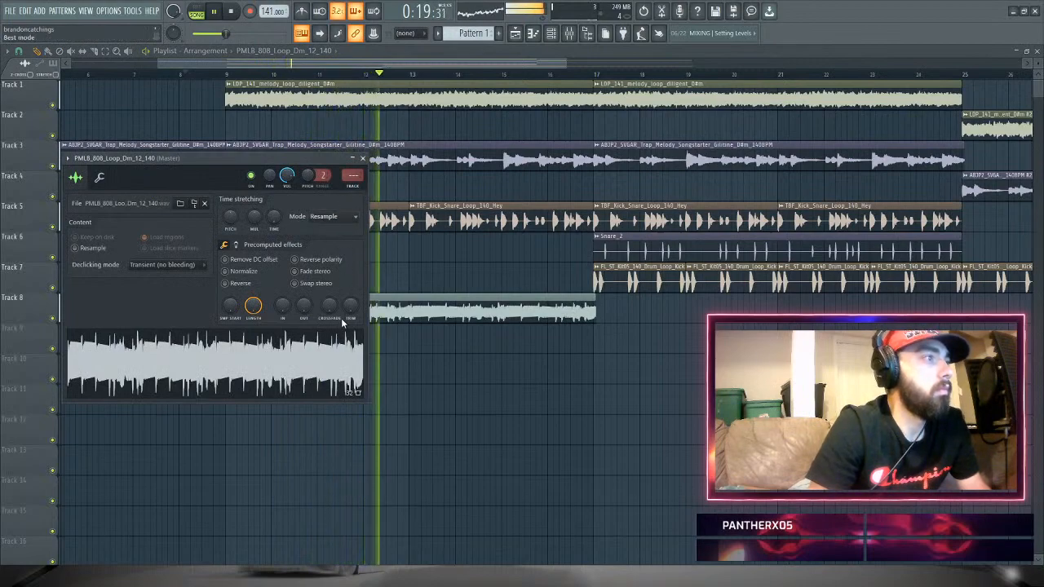
pyautogui.click(345, 319)
pyautogui.moveTo(275, 225); pyautogui.dragTo(276, 221)
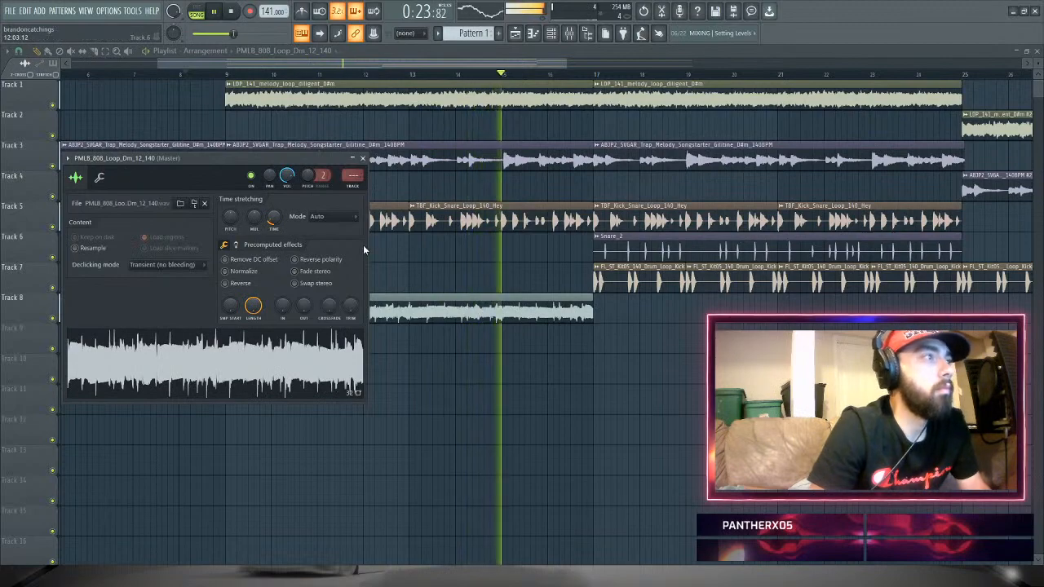
# - Place a copy of the stretched 808 loop at bar 17 of Track 8 and delete the copy at bar 9
pyautogui.click(520, 321)
pyautogui.click(614, 319)
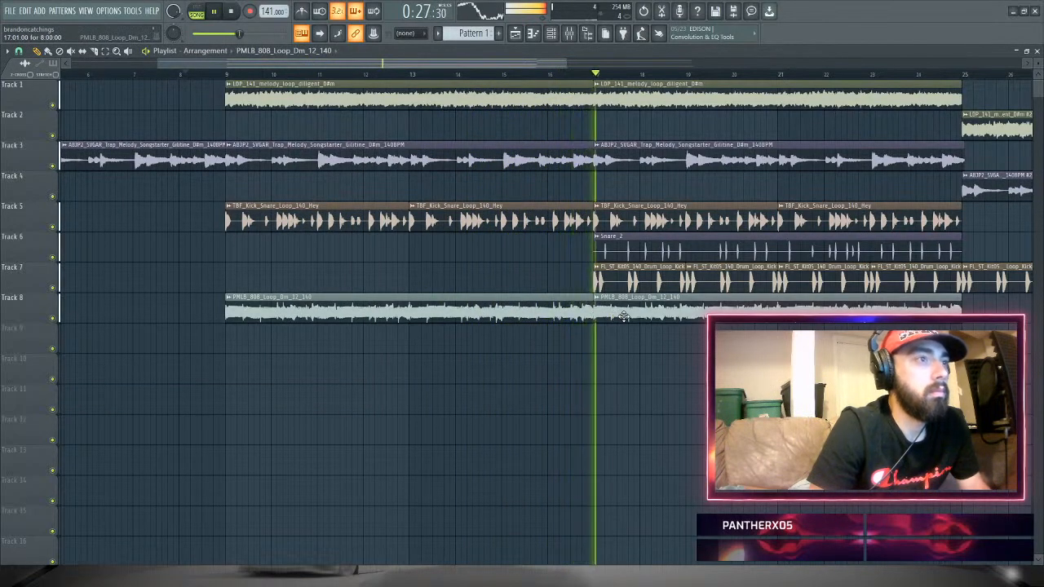
pyautogui.moveTo(525, 64); pyautogui.dragTo(651, 59)
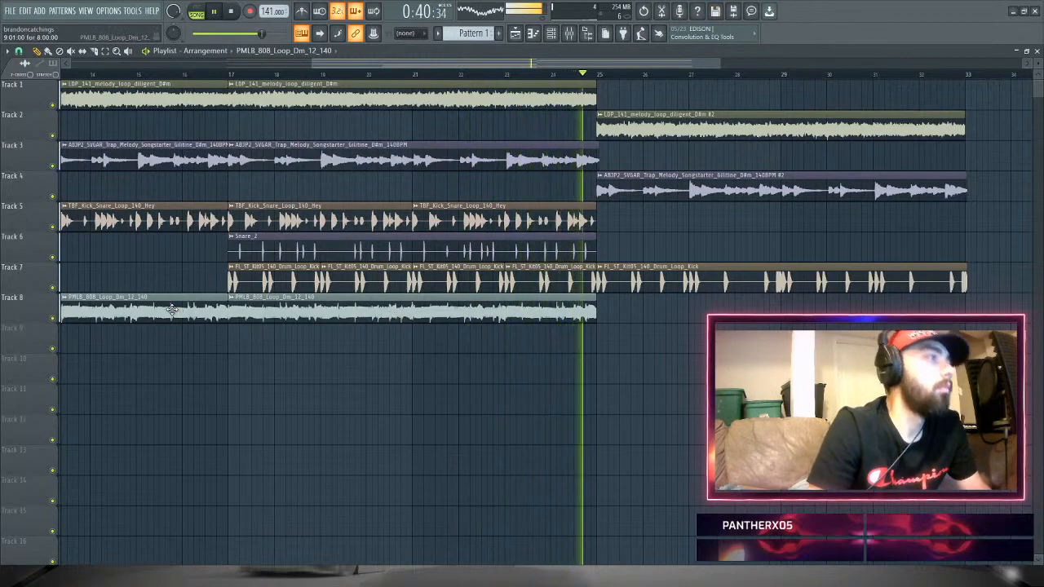
pyautogui.rightClick(176, 311)
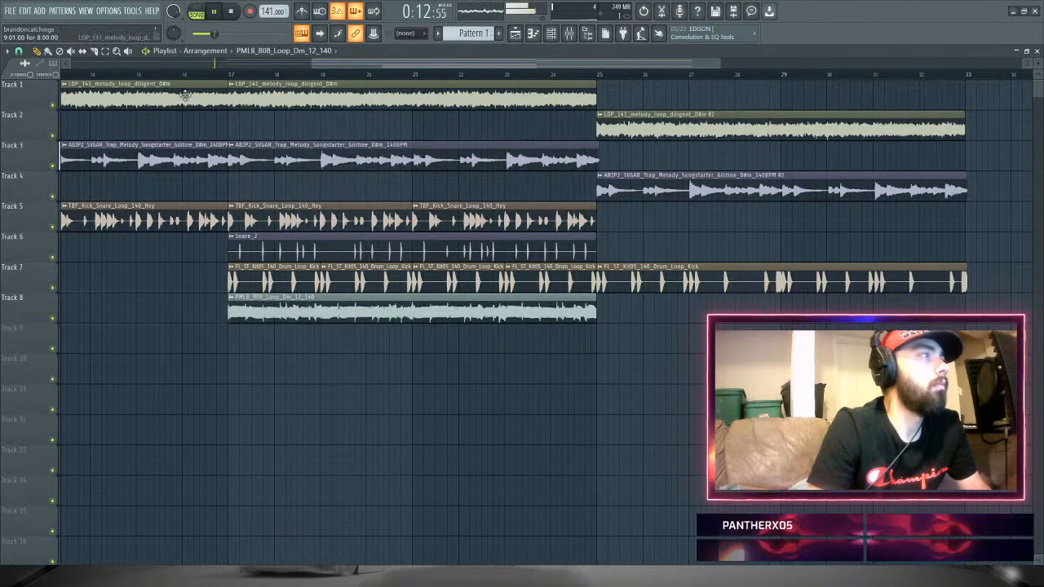
# - Play the arrangement from about bar 8 to its end to hear the 808 loop under the bar 17 section
pyautogui.moveTo(283, 59); pyautogui.dragTo(165, 61)
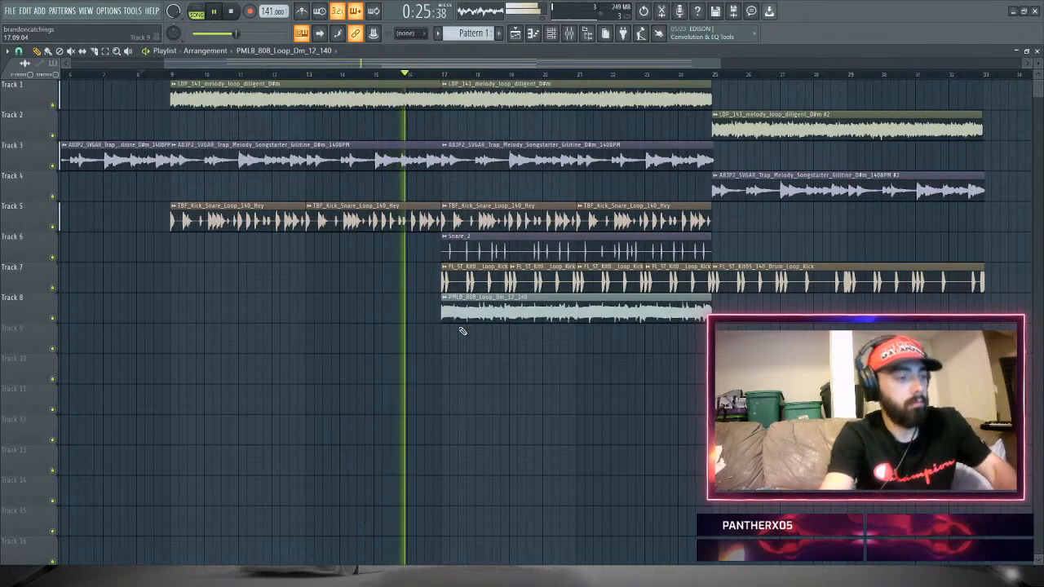
pyautogui.press('space')
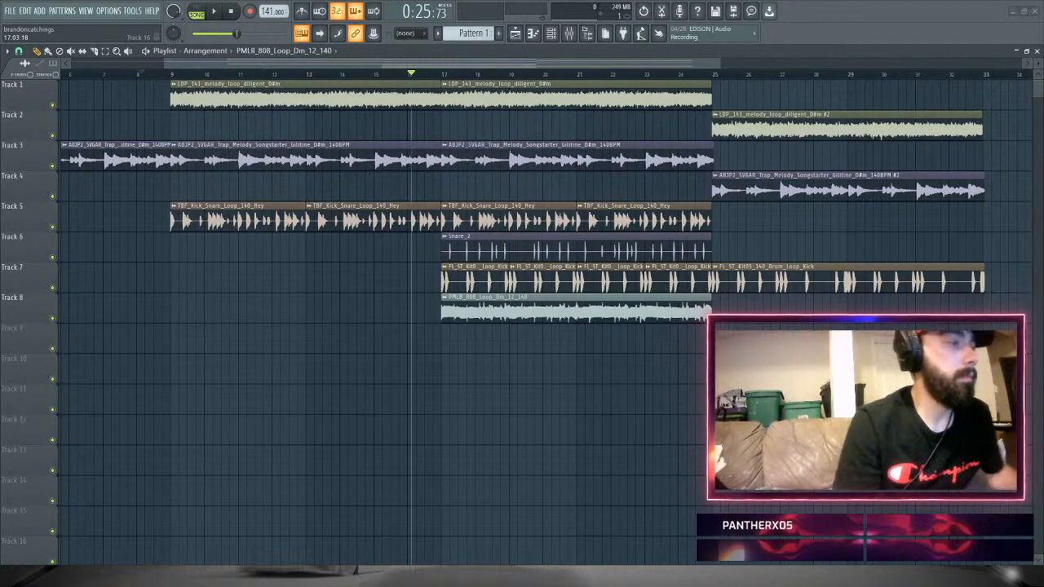
pyautogui.click(141, 74)
pyautogui.press('space')
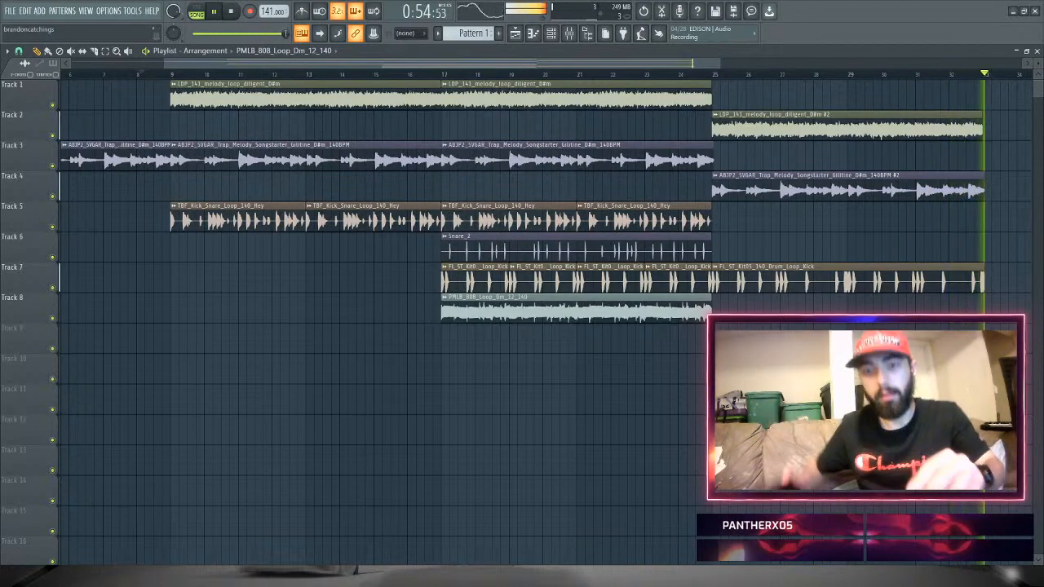
pyautogui.press('space')
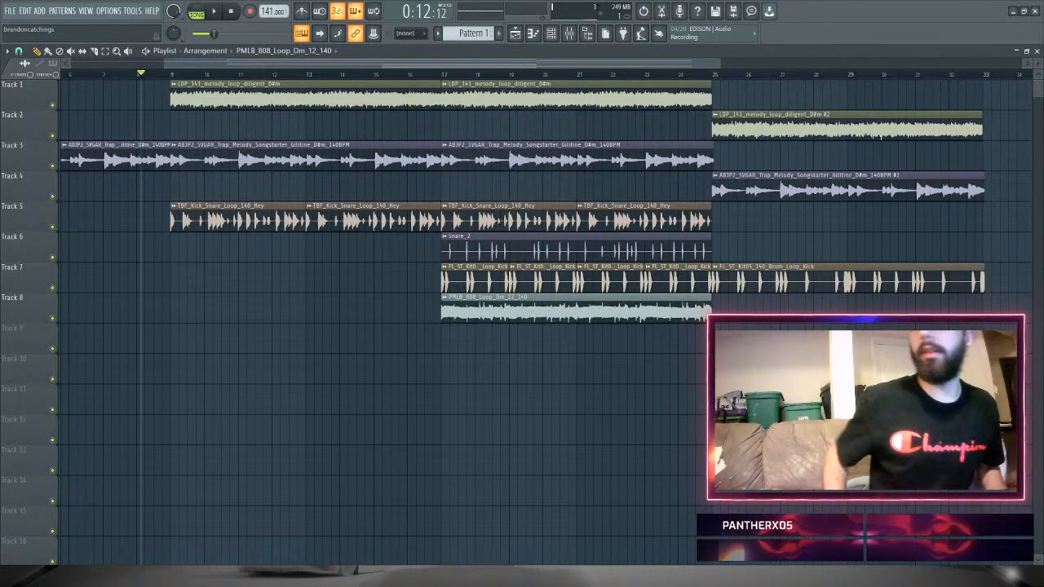
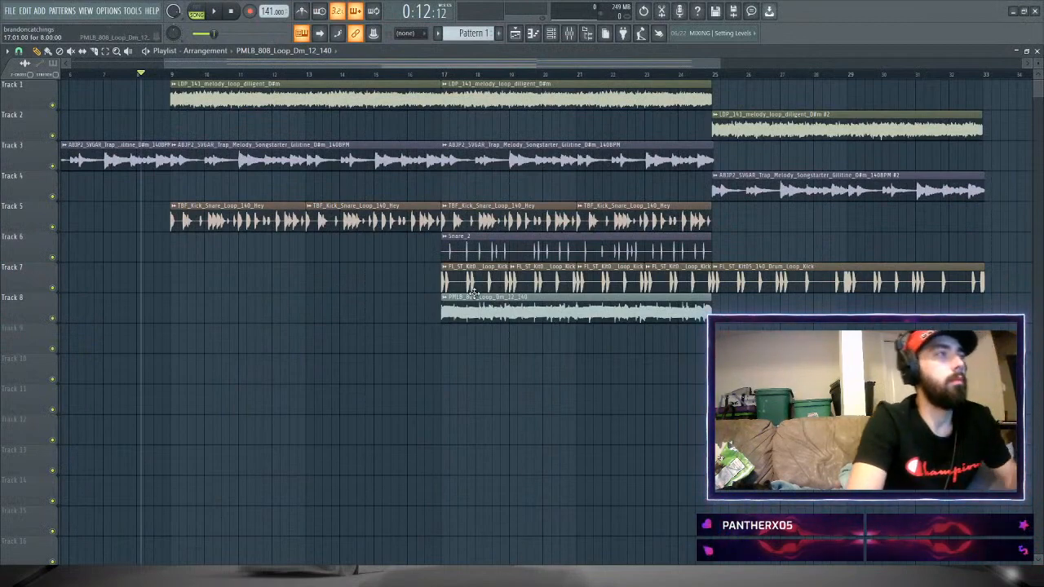
# - Replay the arrangement from the bar 8 start point through the second melody section
pyautogui.press('space')
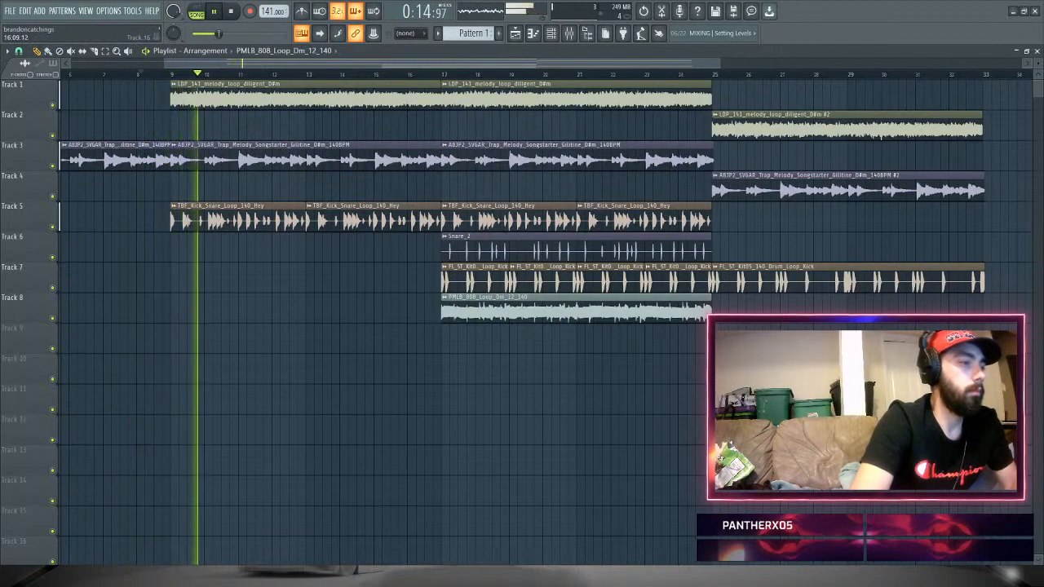
pyautogui.press('space')
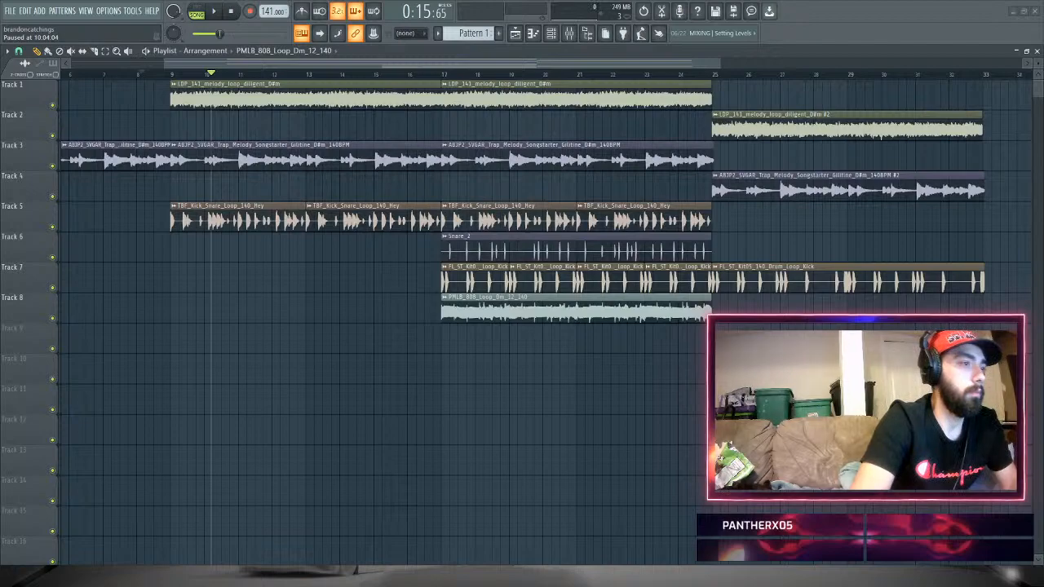
pyautogui.press('space')
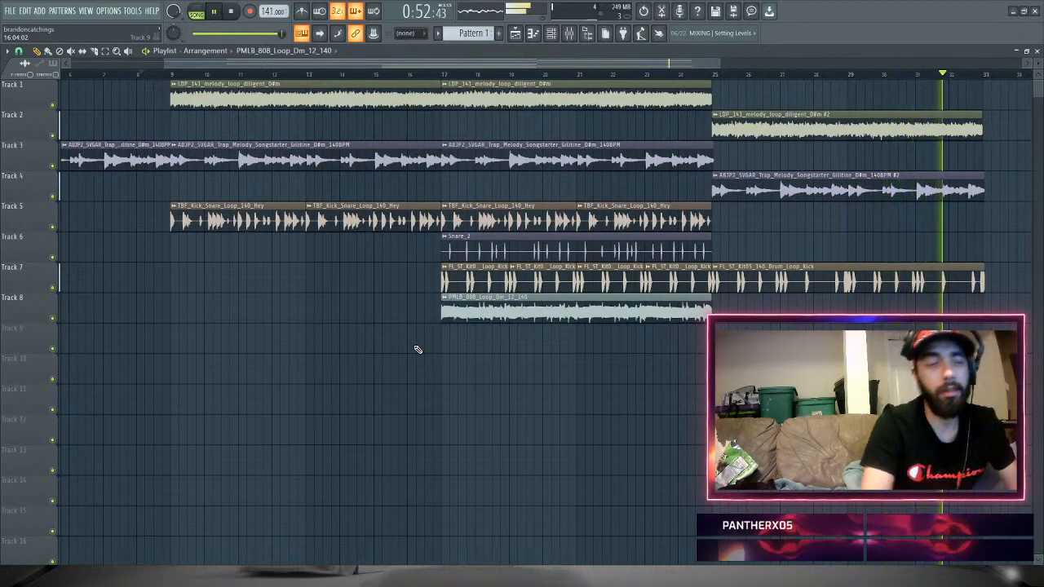
pyautogui.press('space')
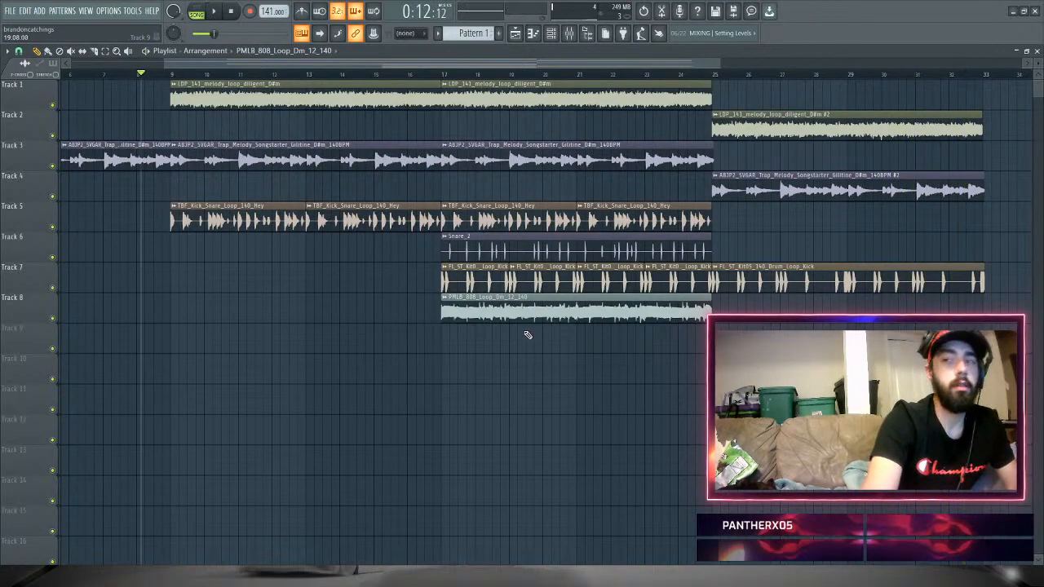
# - Play the transition into bar 25 to check the drums under the second melody section
pyautogui.press('space')
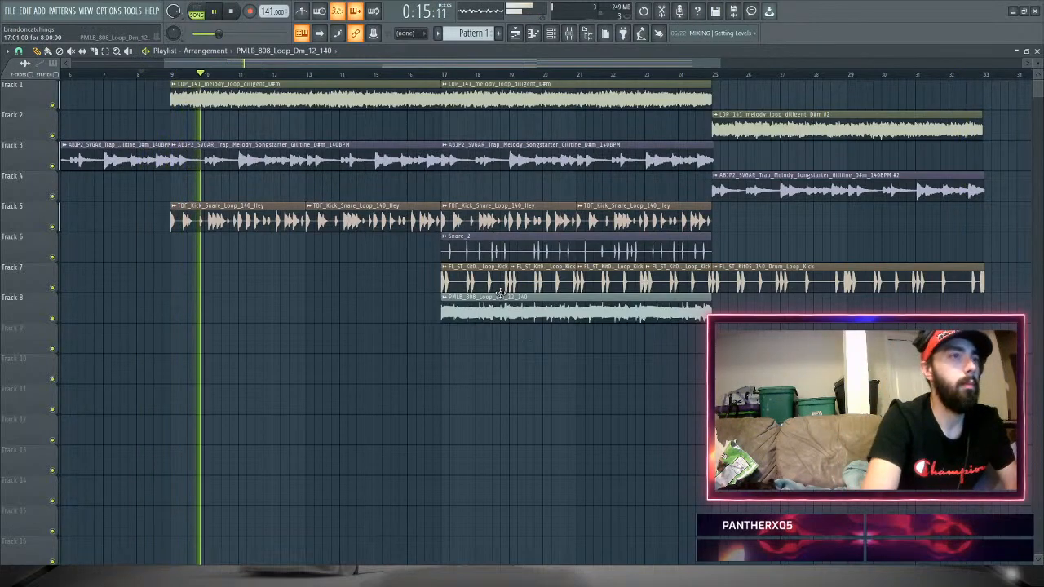
pyautogui.click(710, 75)
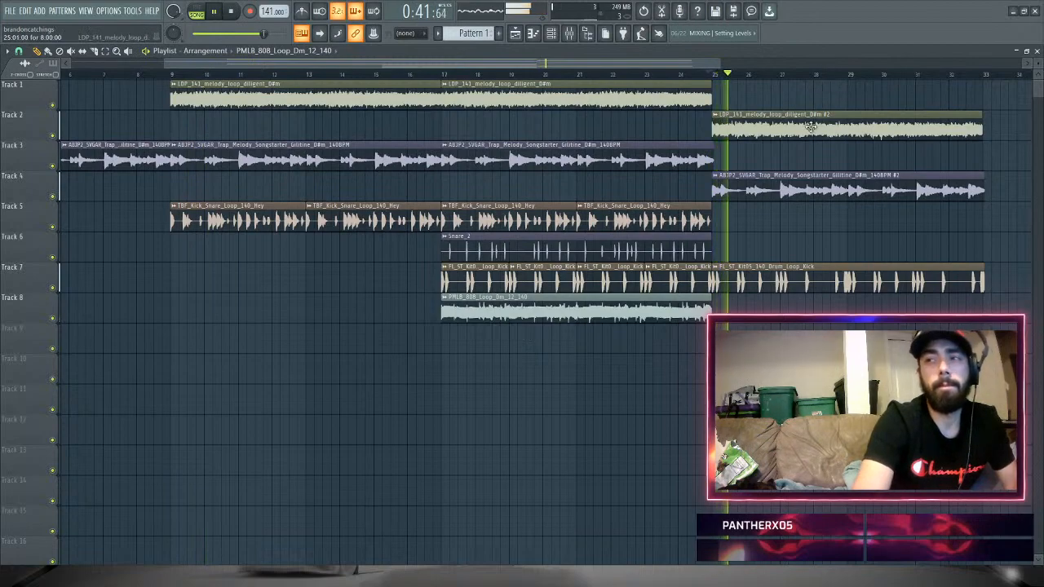
pyautogui.click(681, 75)
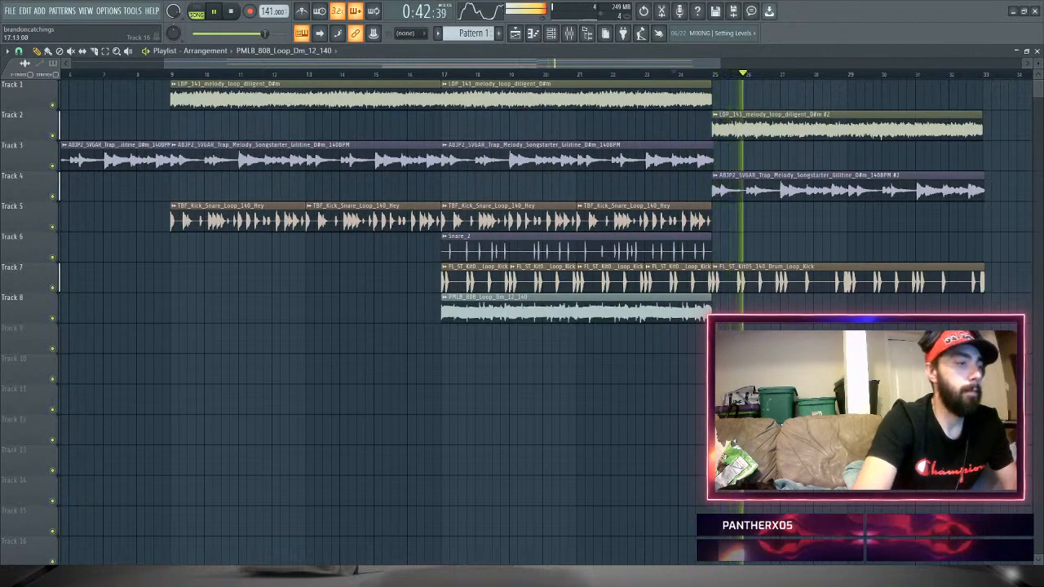
pyautogui.press('space')
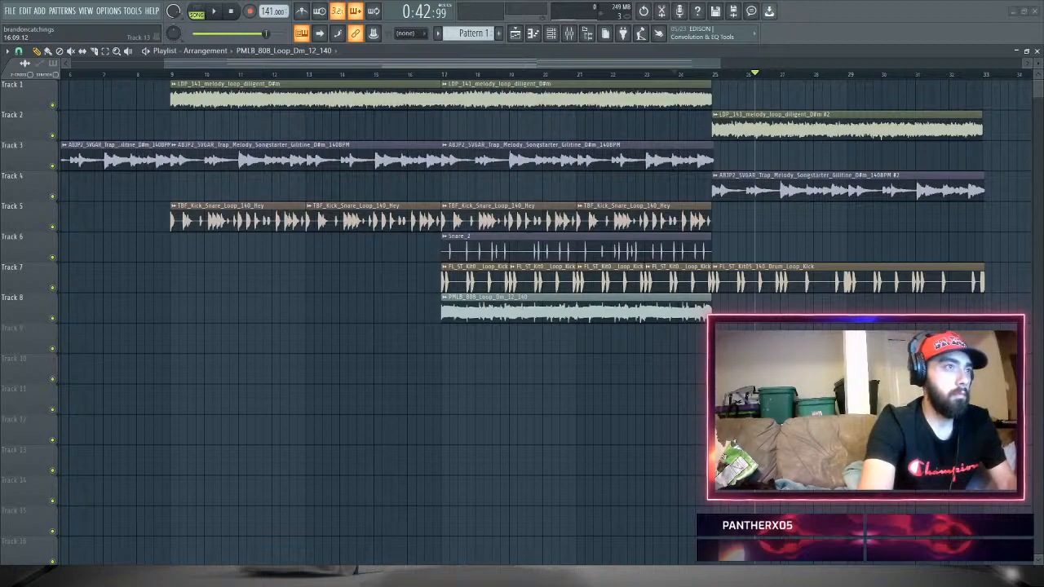
# - Add the OS_TD_140_Drum_Loop_Hermano_1 sample at bar 25 of Track 9 and fit it to the tempo with Auto time stretching
pyautogui.moveTo(490, 490); pyautogui.dragTo(729, 365)
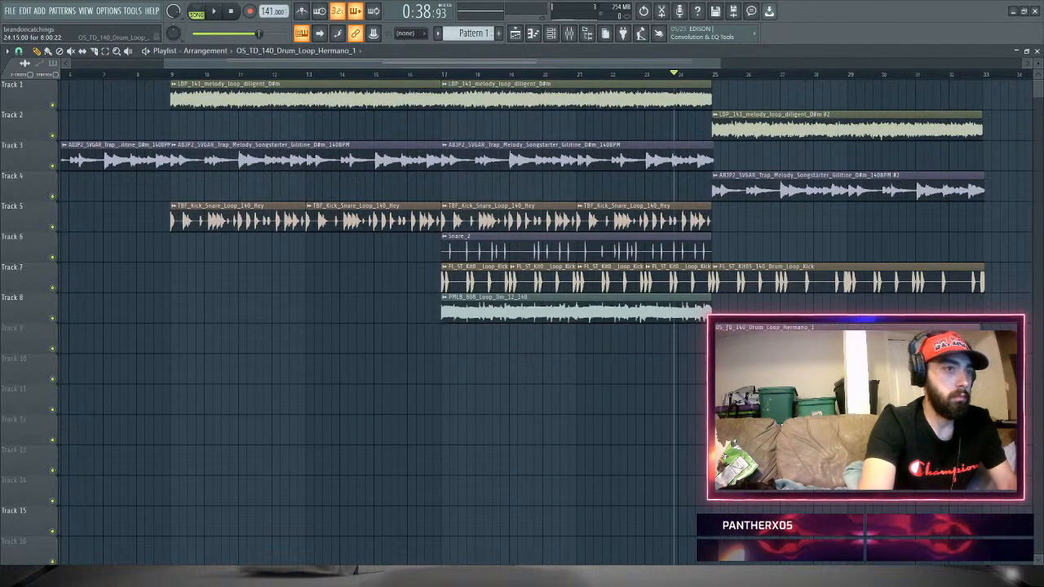
pyautogui.press('space')
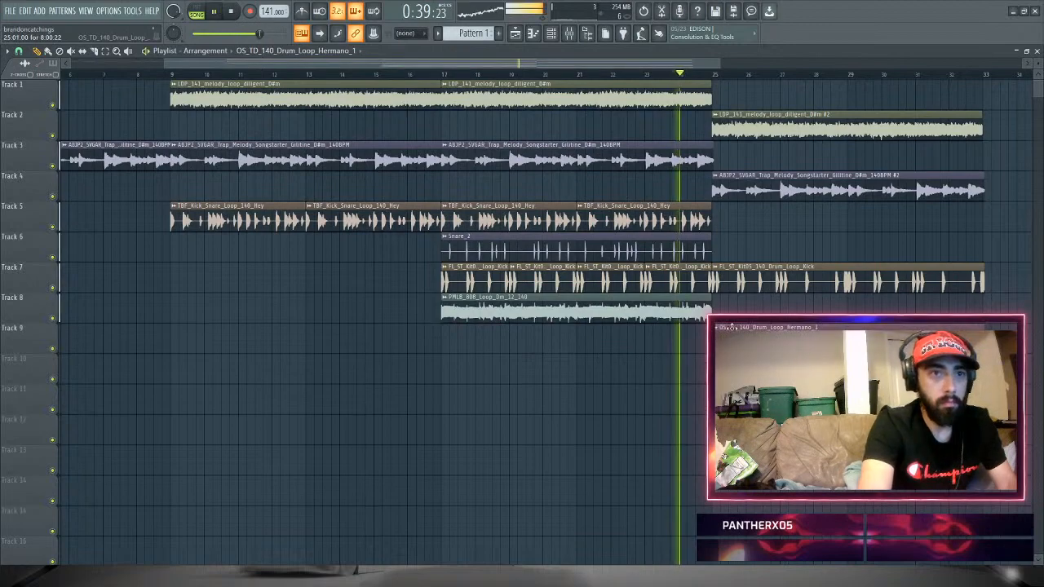
pyautogui.doubleClick(734, 341)
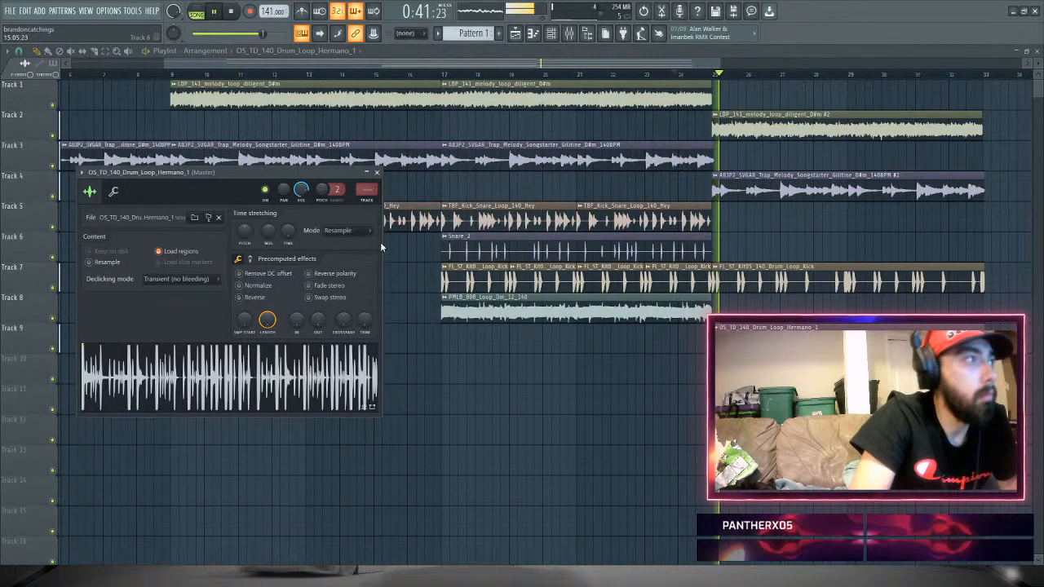
pyautogui.moveTo(288, 232); pyautogui.dragTo(288, 213)
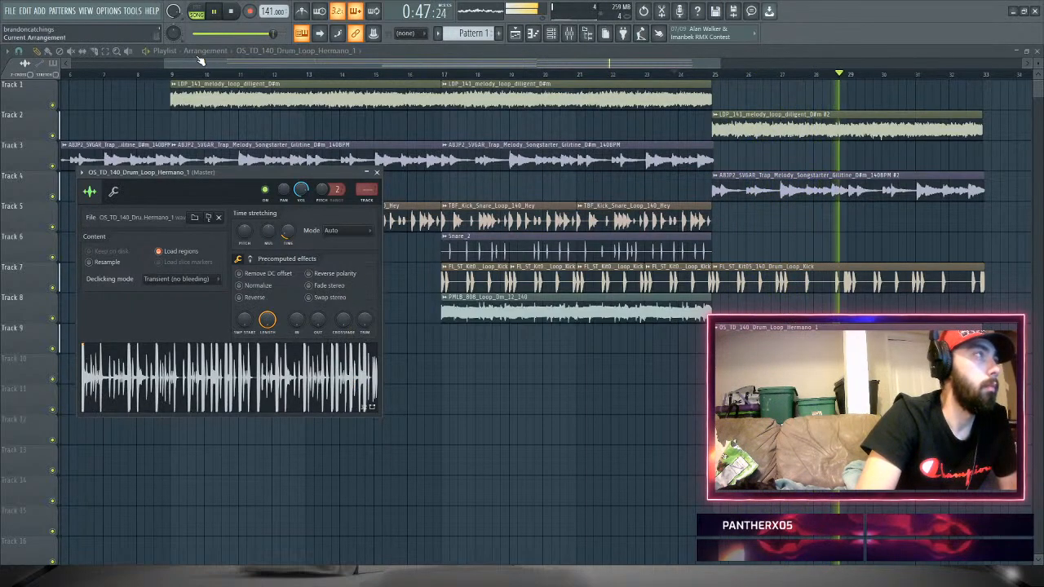
# - Delete the full-length kick loop at bar 25 of Track 7 and play the transition with only the new drum loop
pyautogui.moveTo(165, 63); pyautogui.dragTo(486, 98)
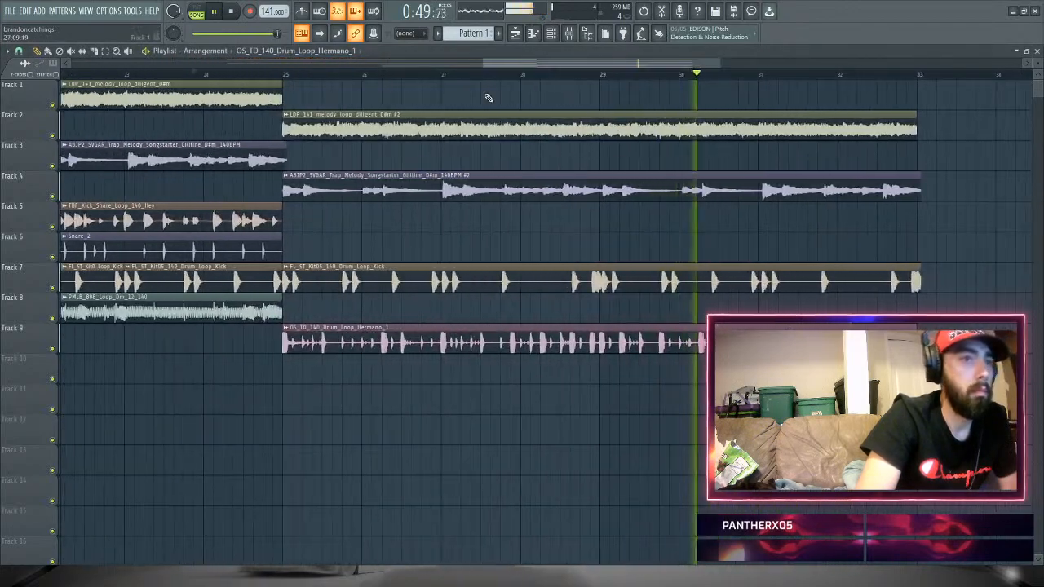
pyautogui.rightClick(512, 282)
pyautogui.press('space')
pyautogui.press('space')
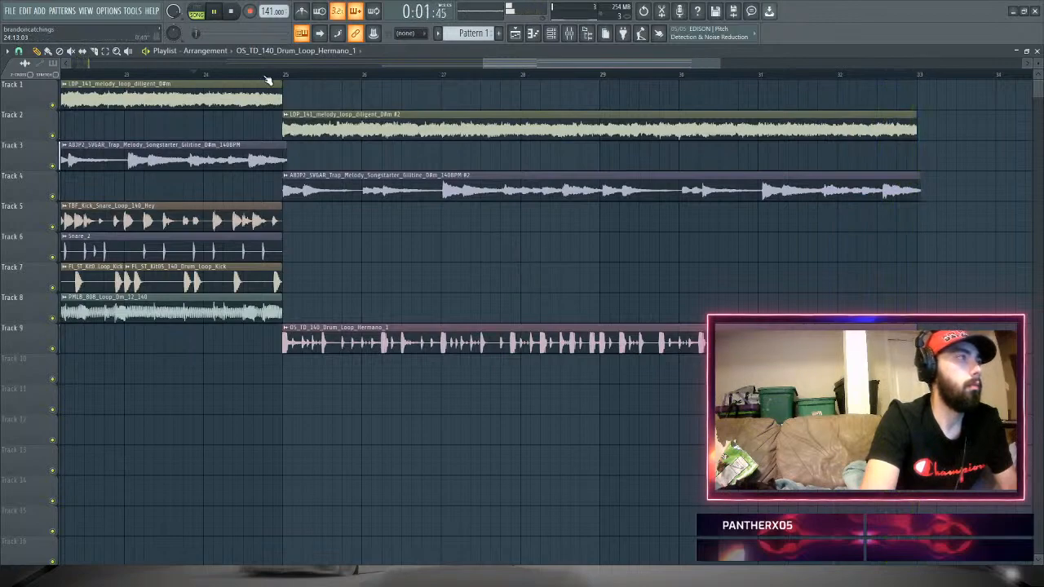
pyautogui.click(266, 75)
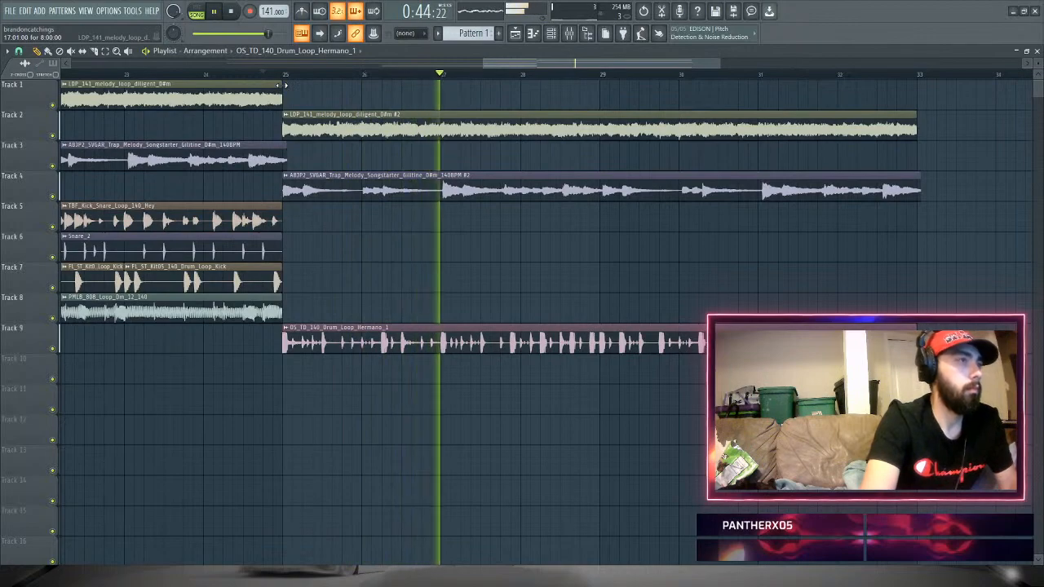
# - Play the section from just before bar 17 to hear its layered drums and 808 loop
pyautogui.moveTo(483, 63); pyautogui.dragTo(260, 63)
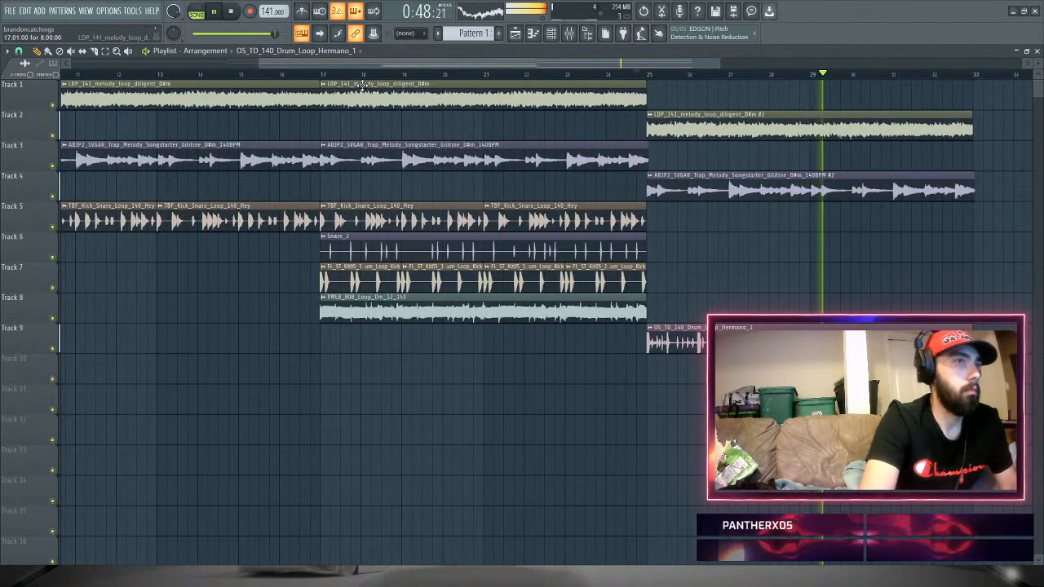
pyautogui.click(301, 75)
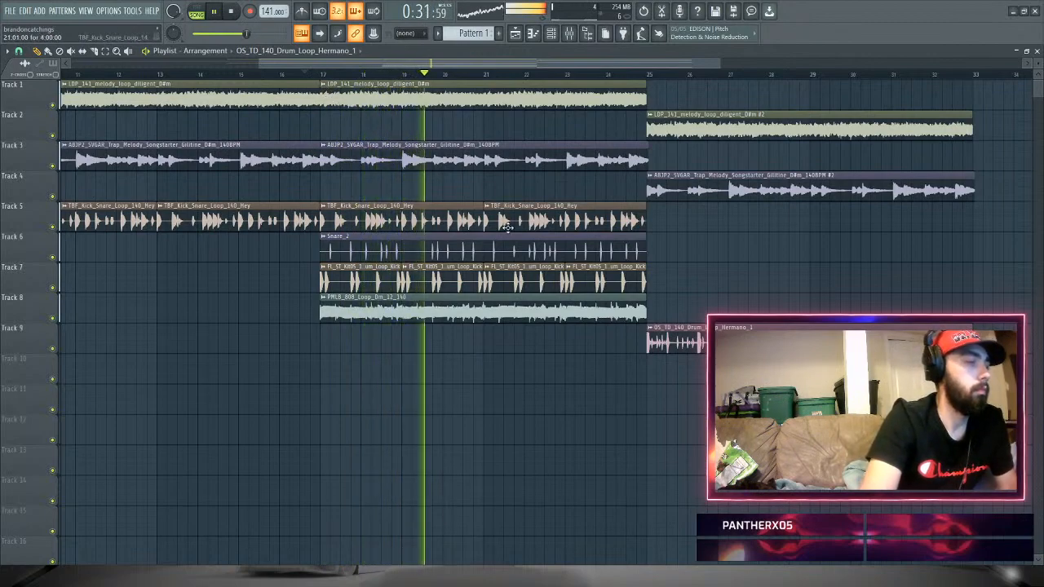
pyautogui.press('space')
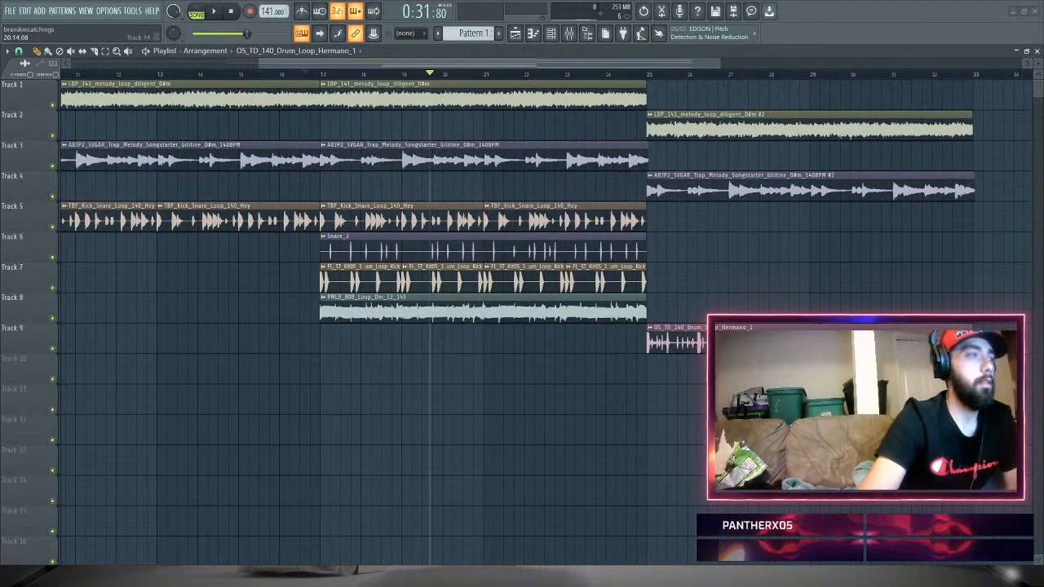
# - Add the TRAVIS_BARKER_drum_loop_clicky_hihat_140 sample at bar 9 of Track 10 and play the arrangement from the start
pyautogui.moveTo(0, 491); pyautogui.dragTo(240, 357)
pyautogui.press('space')
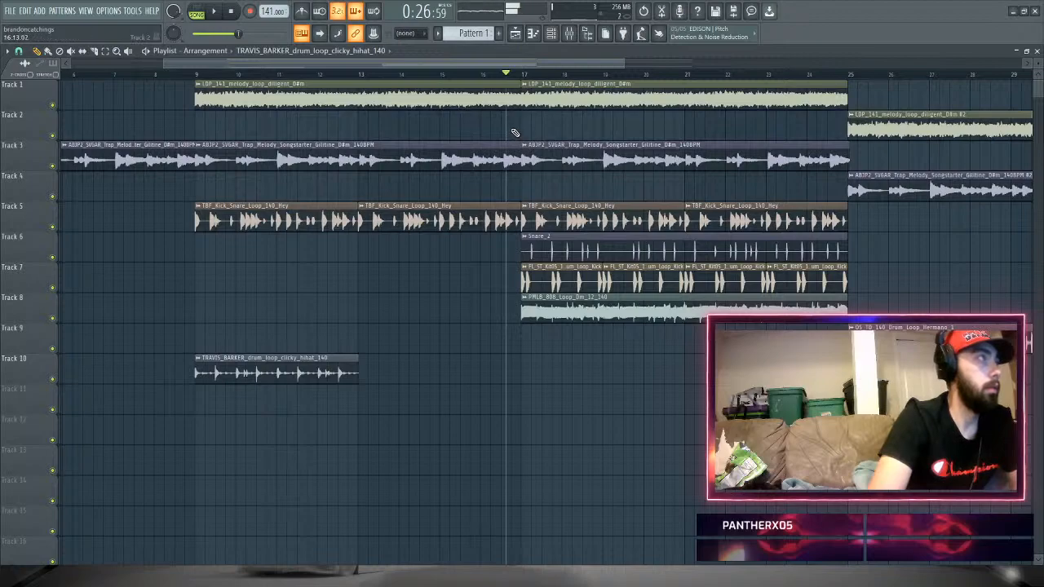
pyautogui.click(229, 12)
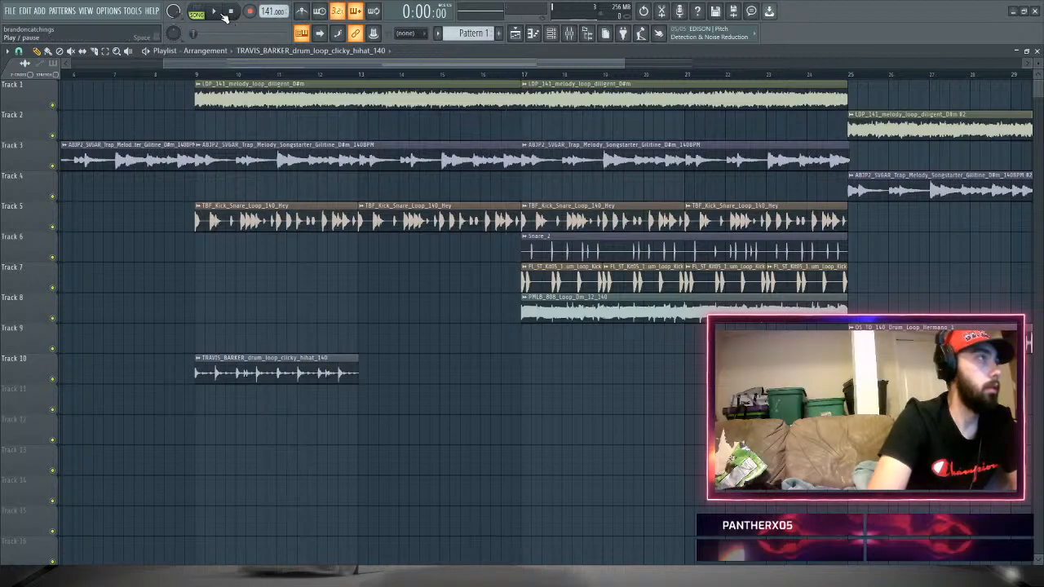
pyautogui.click(224, 15)
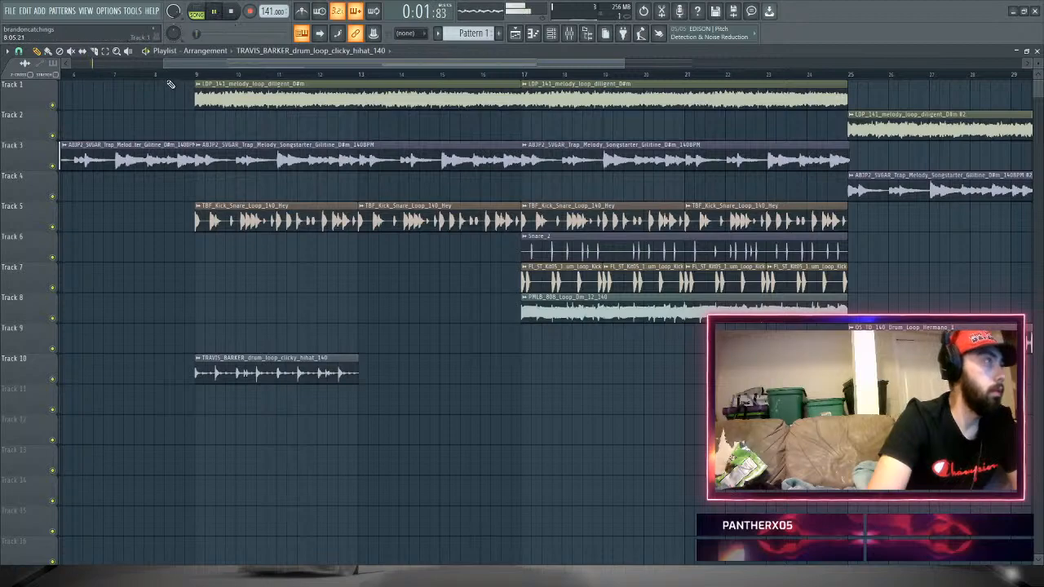
# - Fit the clicky hi-hat loop to the tempo by adjusting its stretch time and setting the stretching mode to Auto
pyautogui.doubleClick(292, 374)
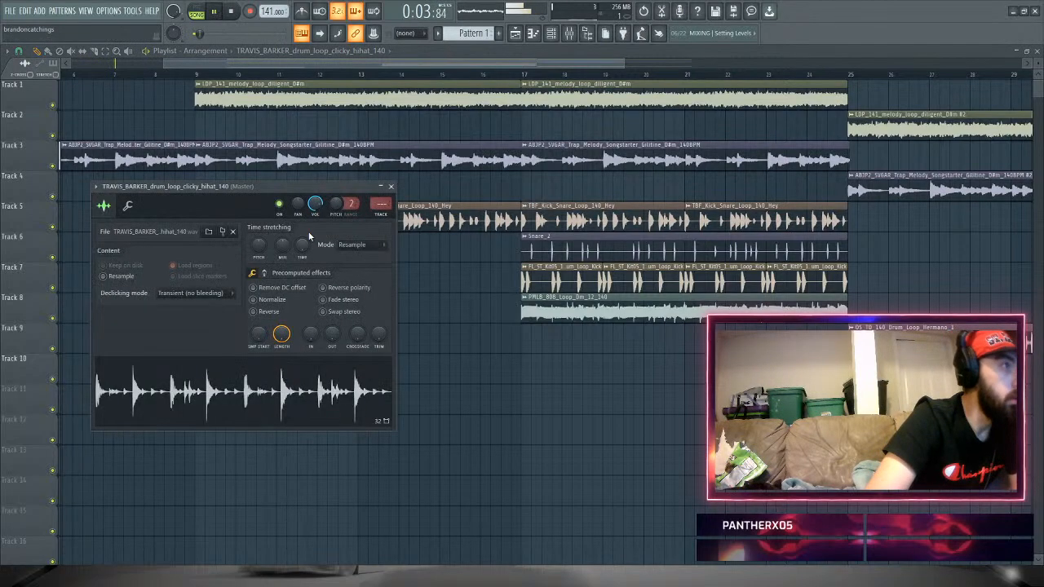
pyautogui.moveTo(310, 190); pyautogui.dragTo(674, 242)
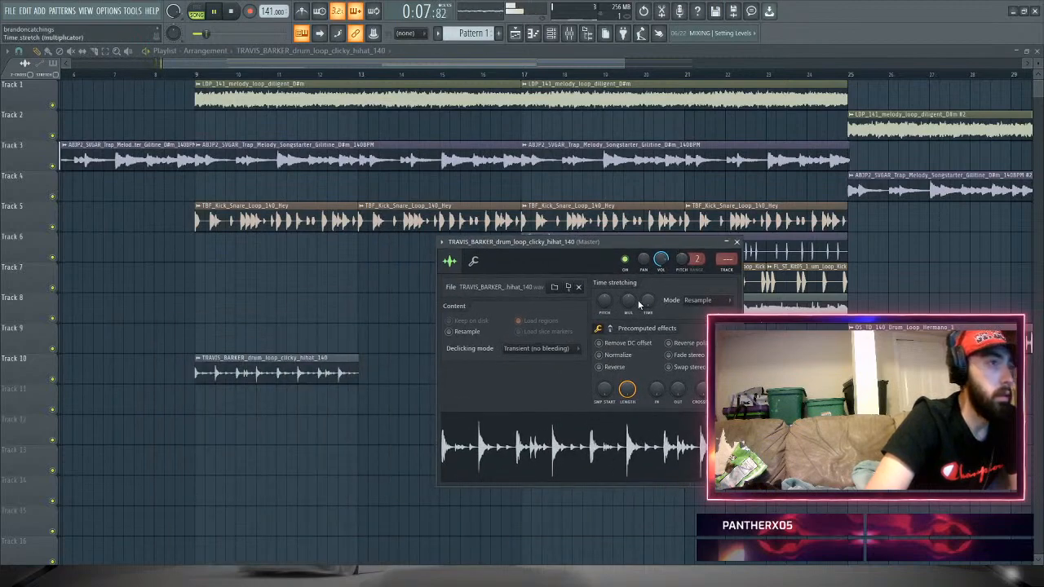
pyautogui.moveTo(648, 303); pyautogui.dragTo(649, 289)
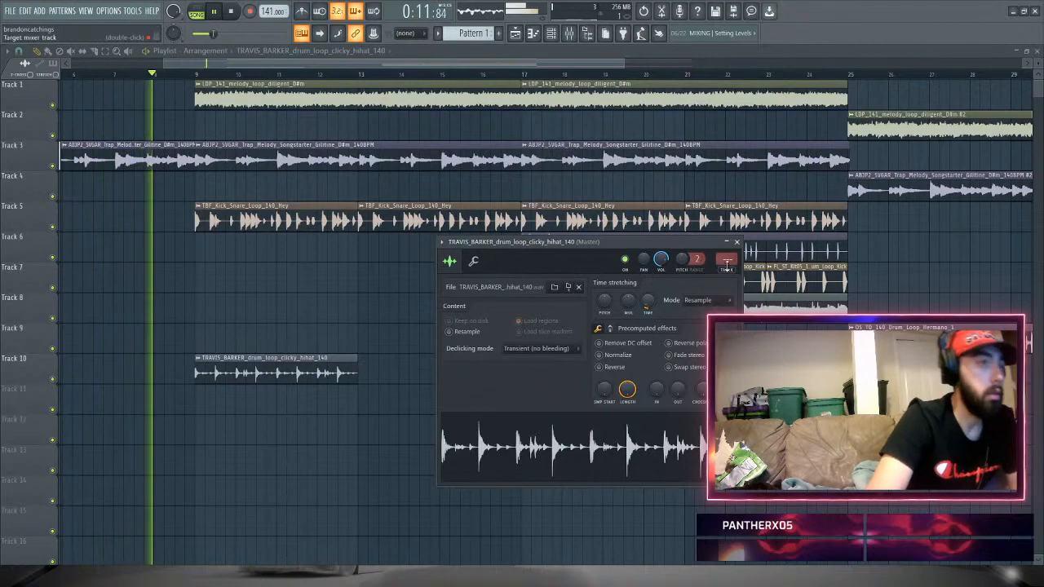
pyautogui.click(732, 300)
pyautogui.click(738, 379)
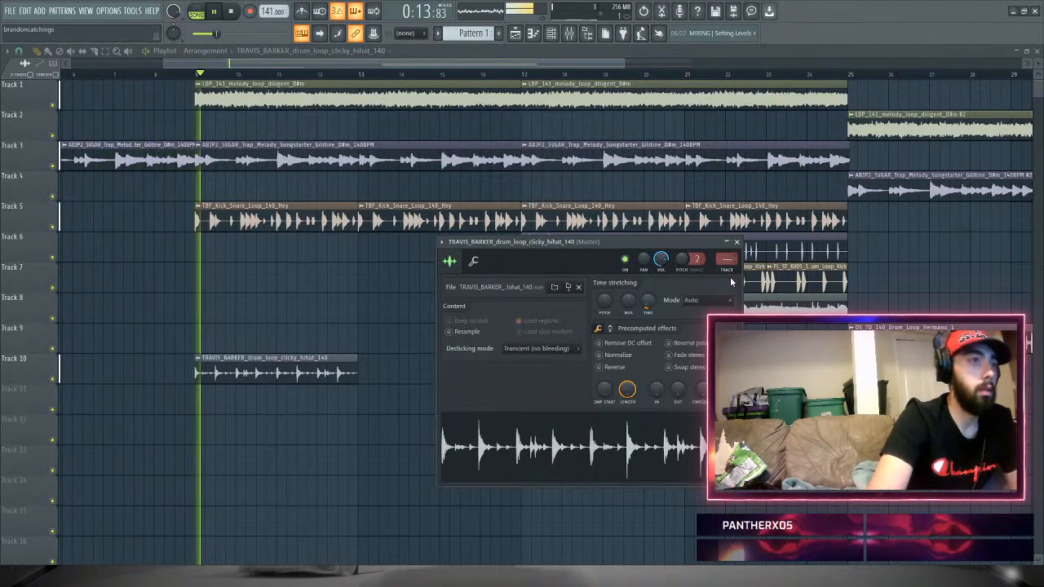
pyautogui.click(736, 243)
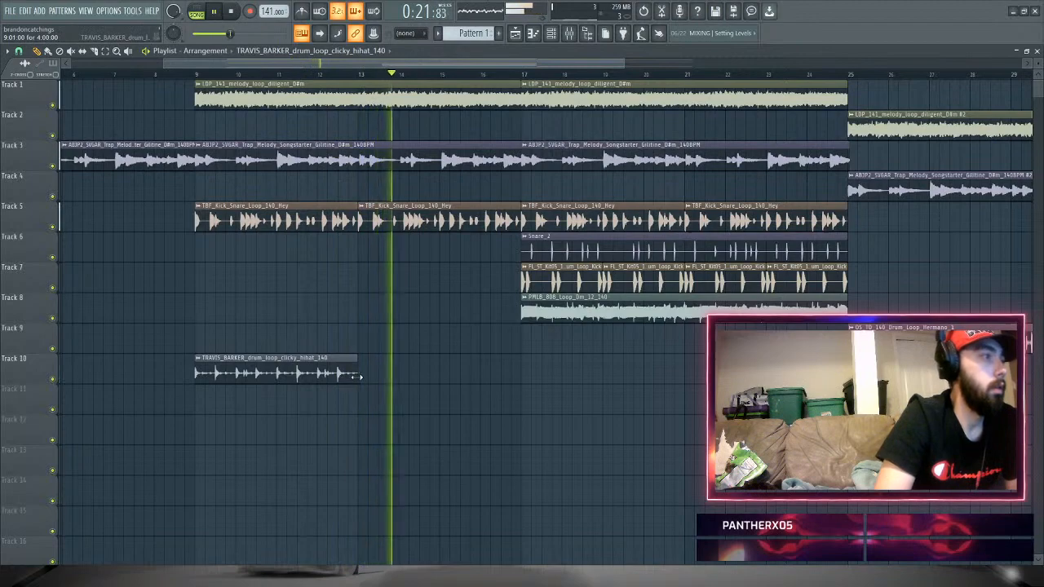
# - Repeat the hi-hat loop on Track 10 at bars 13, 17 and 21, and delete its clips at bars 9 and 13
pyautogui.click(364, 378)
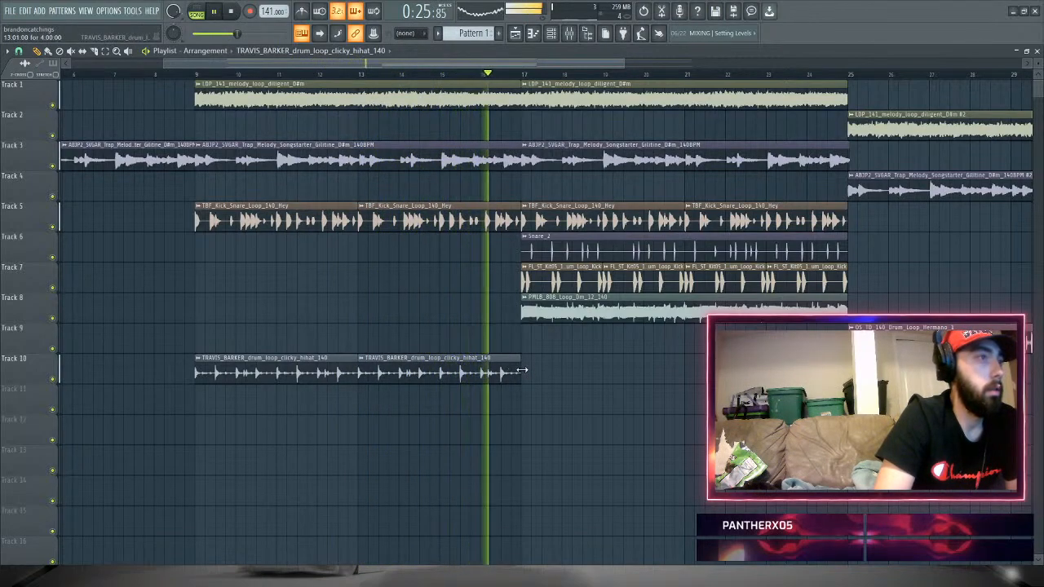
pyautogui.click(529, 376)
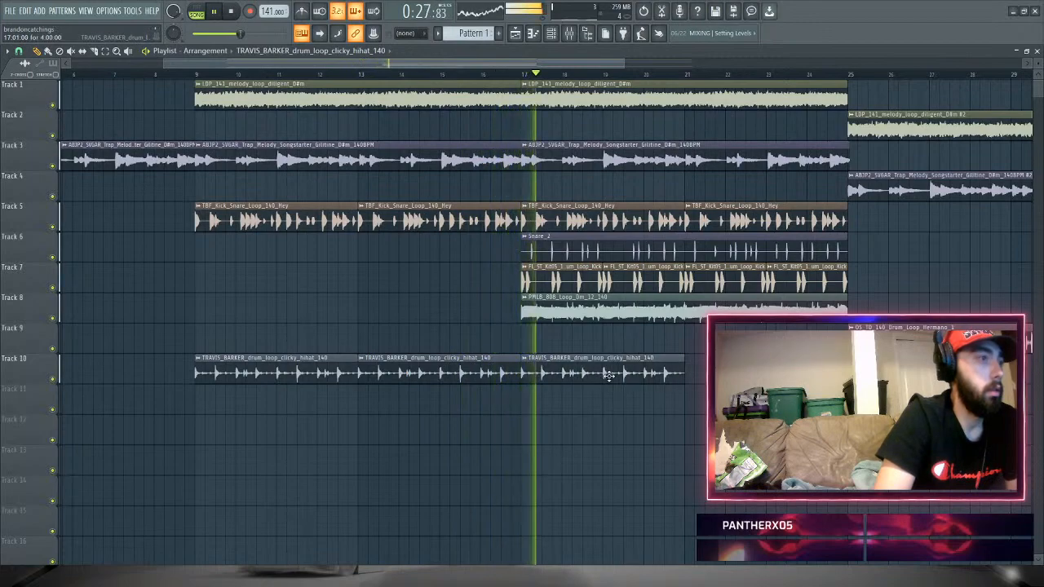
pyautogui.rightClick(459, 379)
pyautogui.rightClick(348, 365)
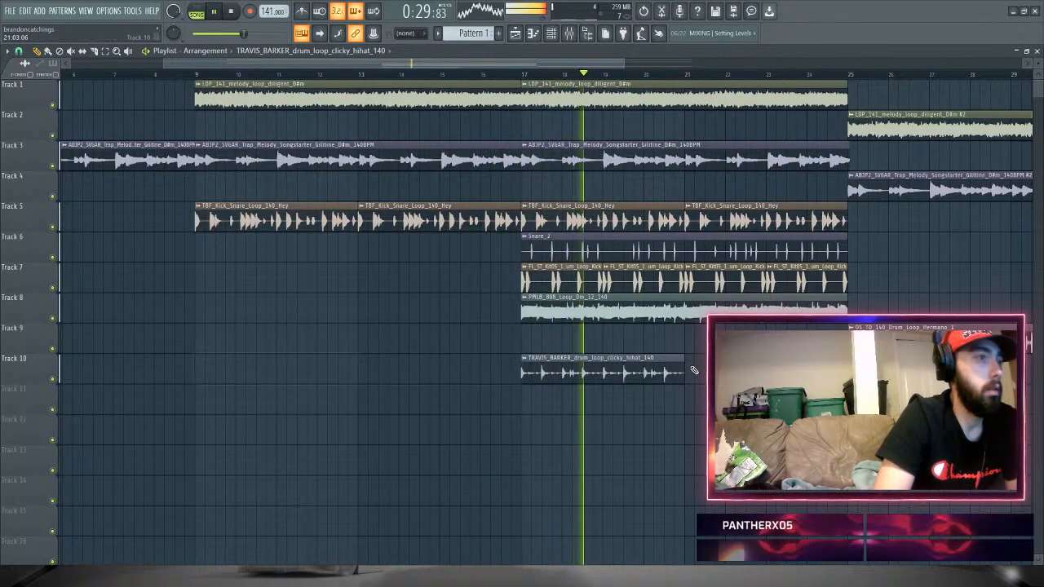
pyautogui.click(690, 372)
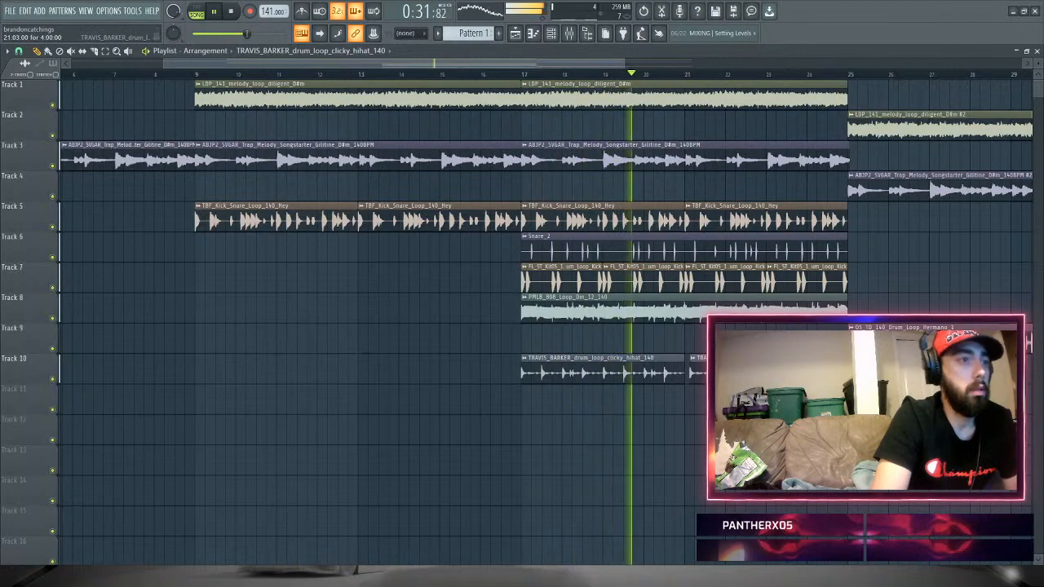
# - Move both Track 10 hi-hat clips to start at bar 25 and play the section from just before that bar
pyautogui.moveTo(522, 64); pyautogui.dragTo(675, 42)
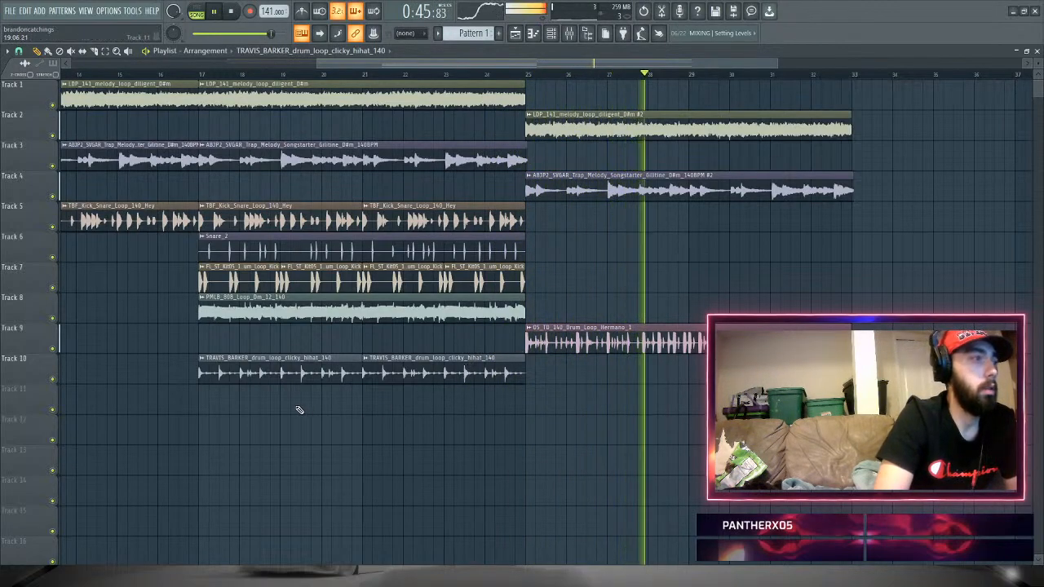
pyautogui.moveTo(223, 394); pyautogui.dragTo(553, 354)
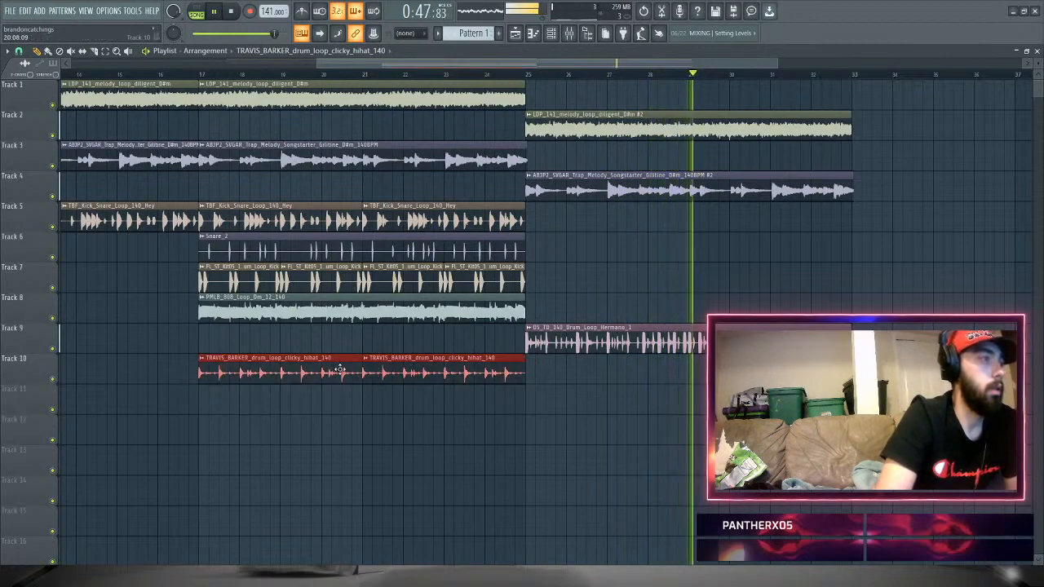
pyautogui.moveTo(336, 371); pyautogui.dragTo(662, 373)
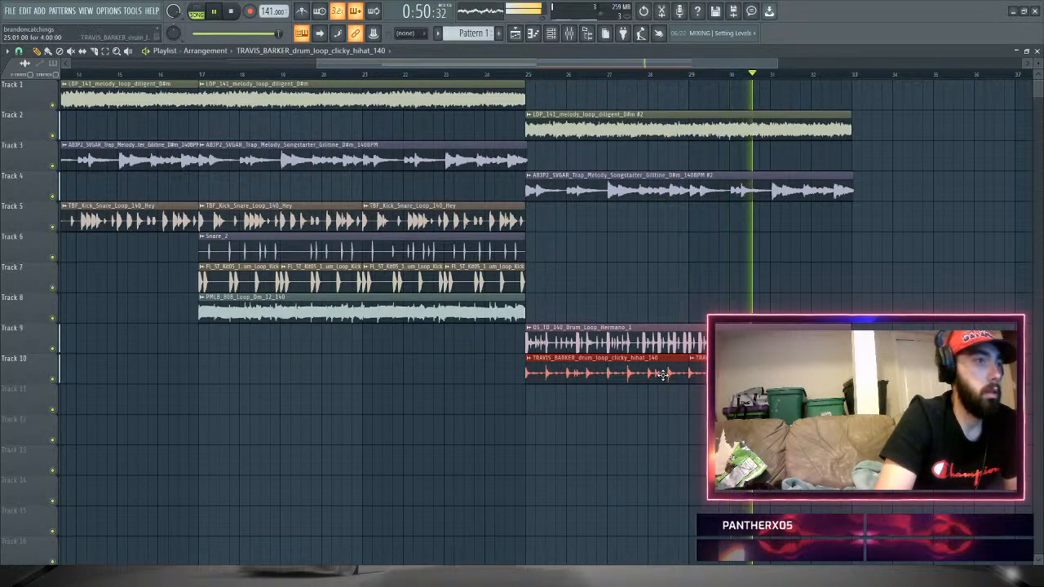
pyautogui.click(490, 75)
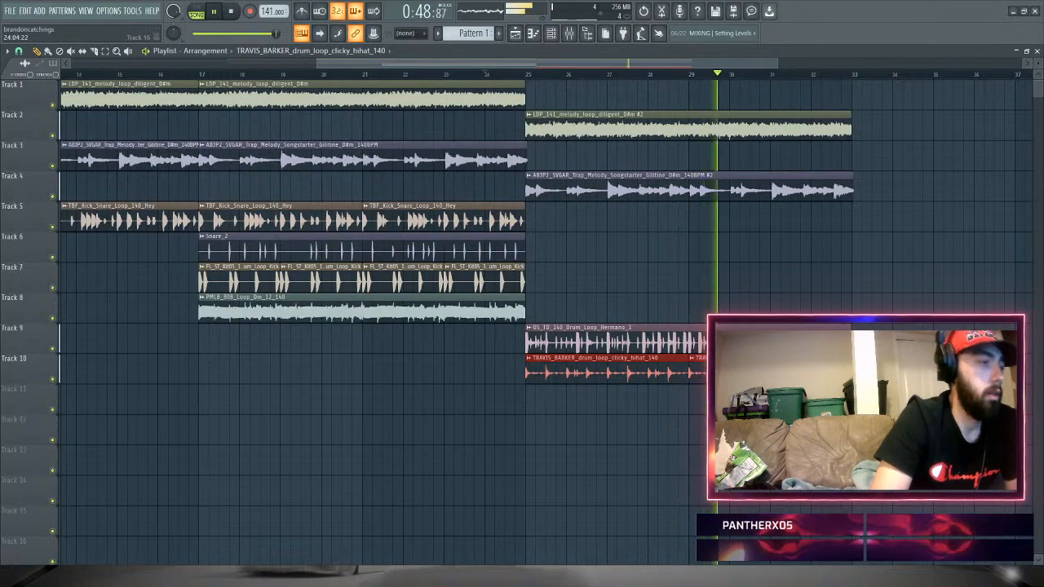
pyautogui.press('F6')
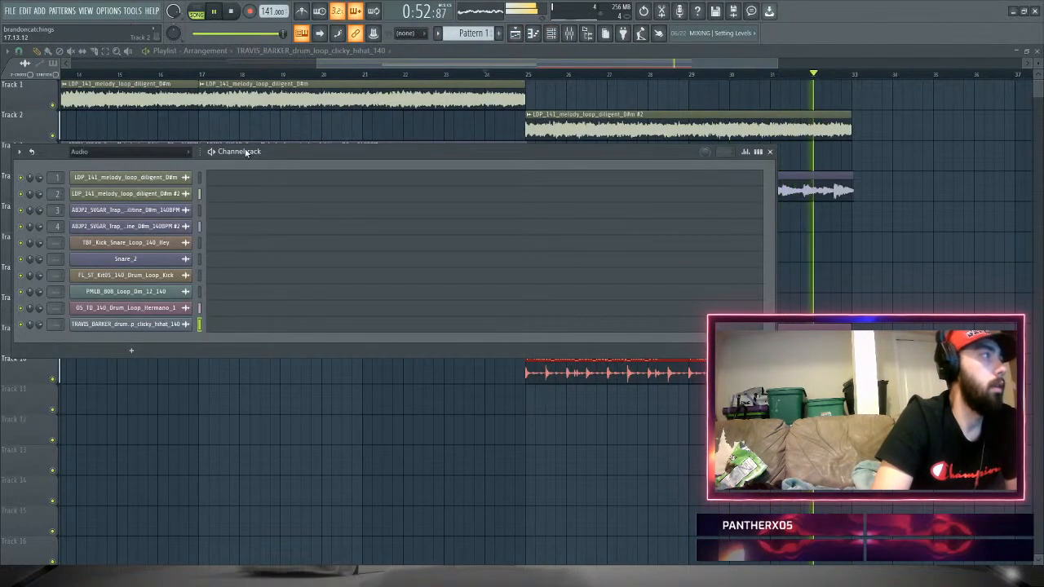
pyautogui.press('space')
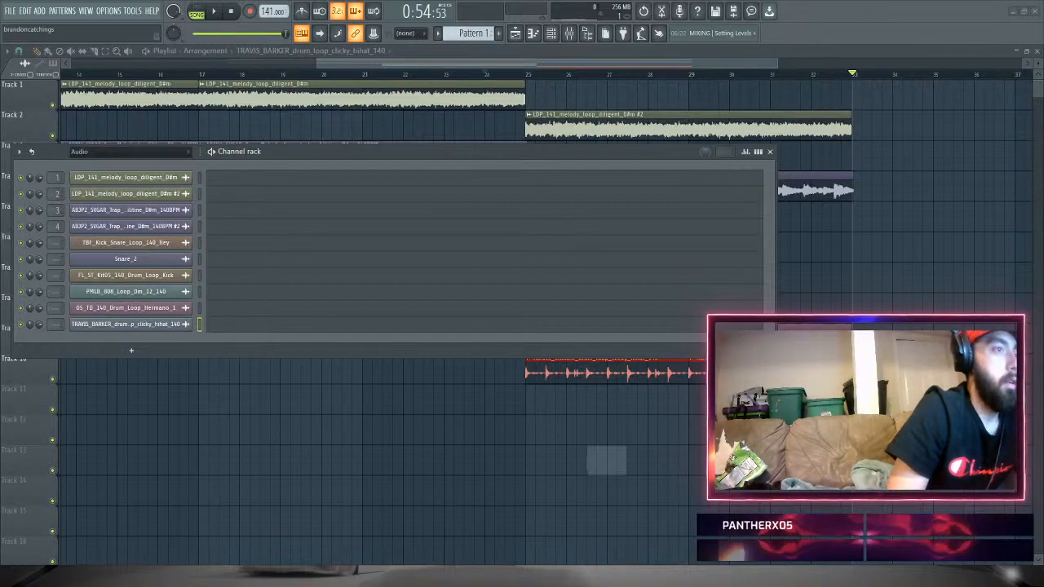
# - Add the OS_TP_140_D#m_Jumpsuit_808 sample at bar 25 of Track 11, adjusting its stretch time and playing the transition into it
pyautogui.moveTo(608, 460); pyautogui.dragTo(566, 395)
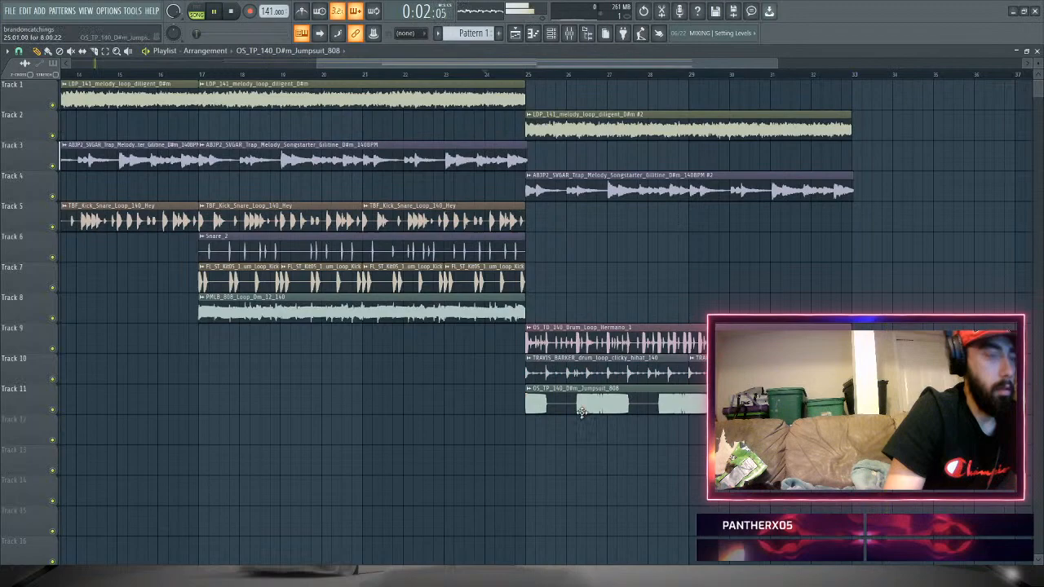
pyautogui.doubleClick(580, 410)
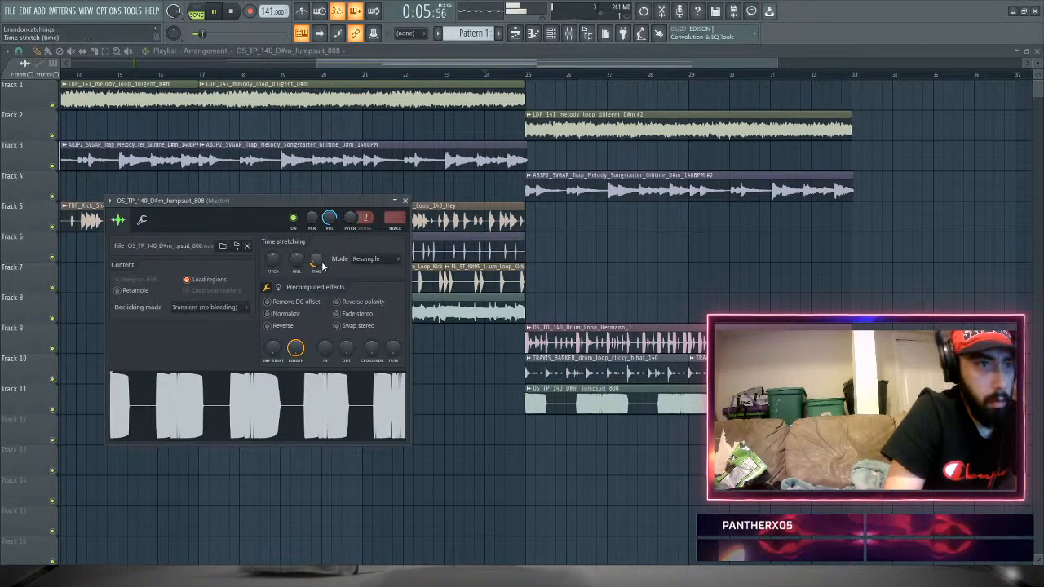
pyautogui.click(513, 75)
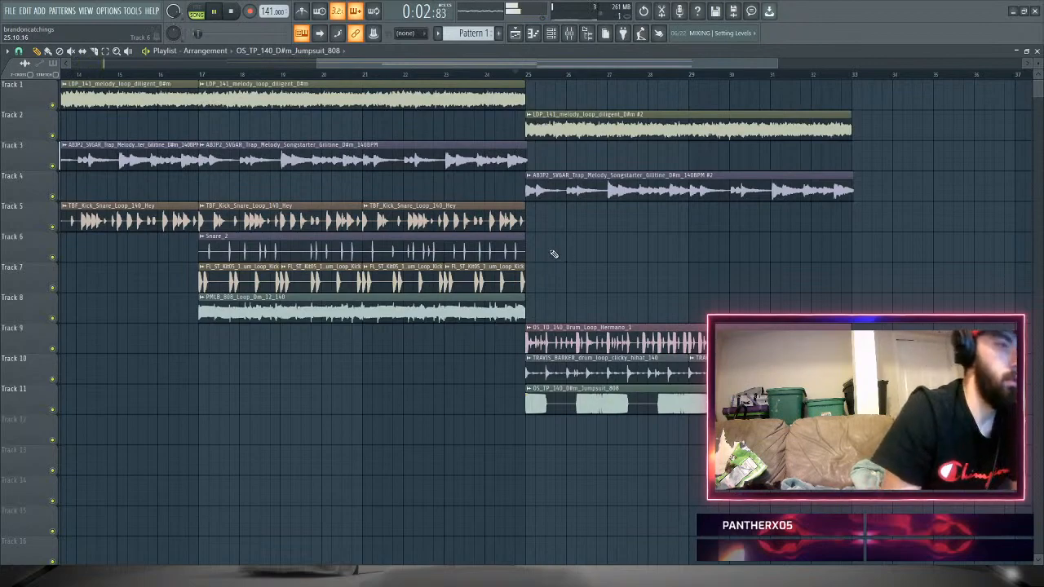
pyautogui.press('space')
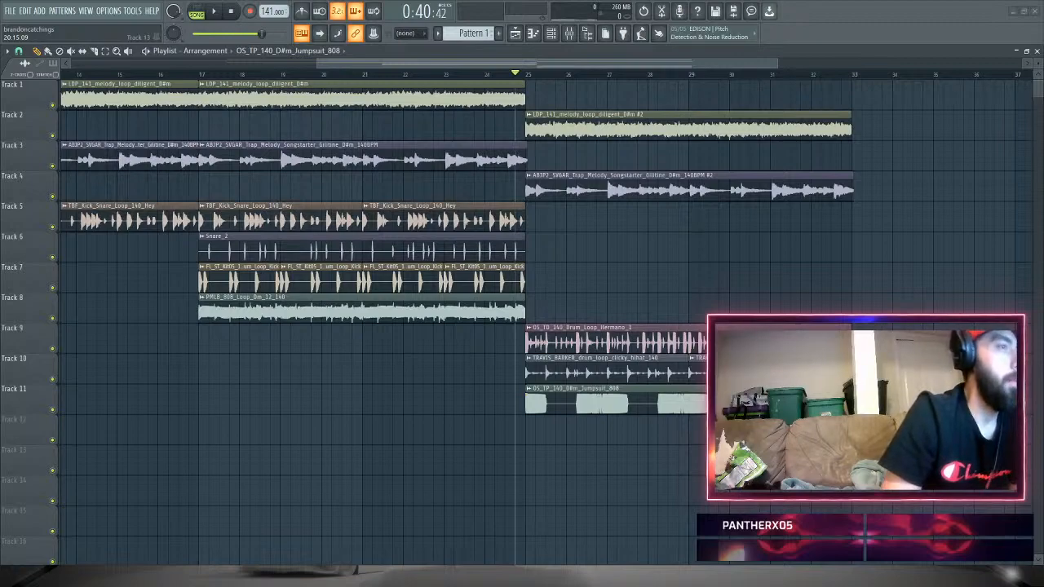
# - Add OS_TP_Pimp_Hand_Clap hits on Track 12 midway through bars 25 to 28, doubling the one in bar 28
pyautogui.moveTo(360, 460); pyautogui.dragTo(545, 425)
pyautogui.press('space')
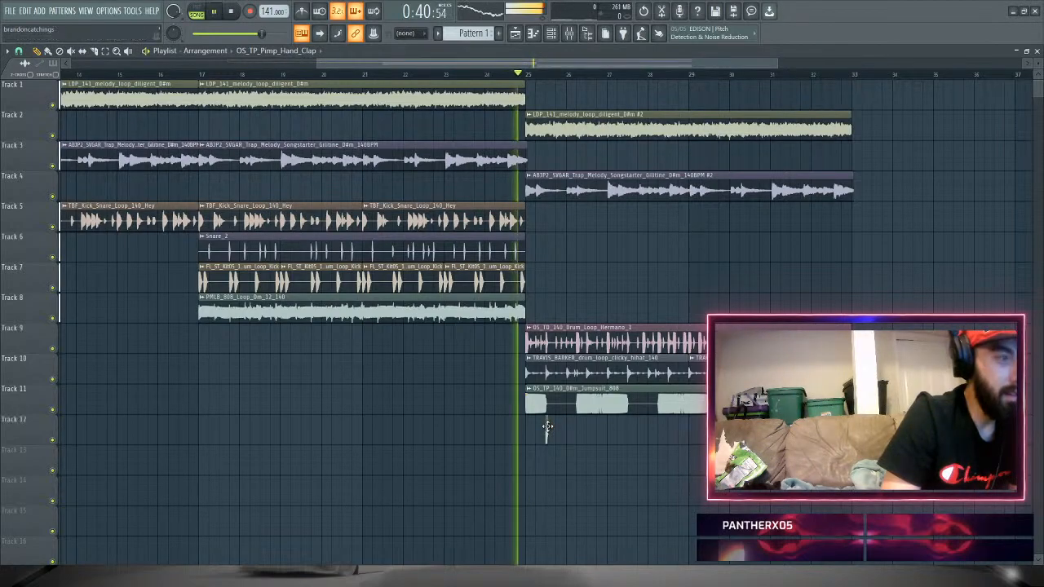
pyautogui.click(589, 436)
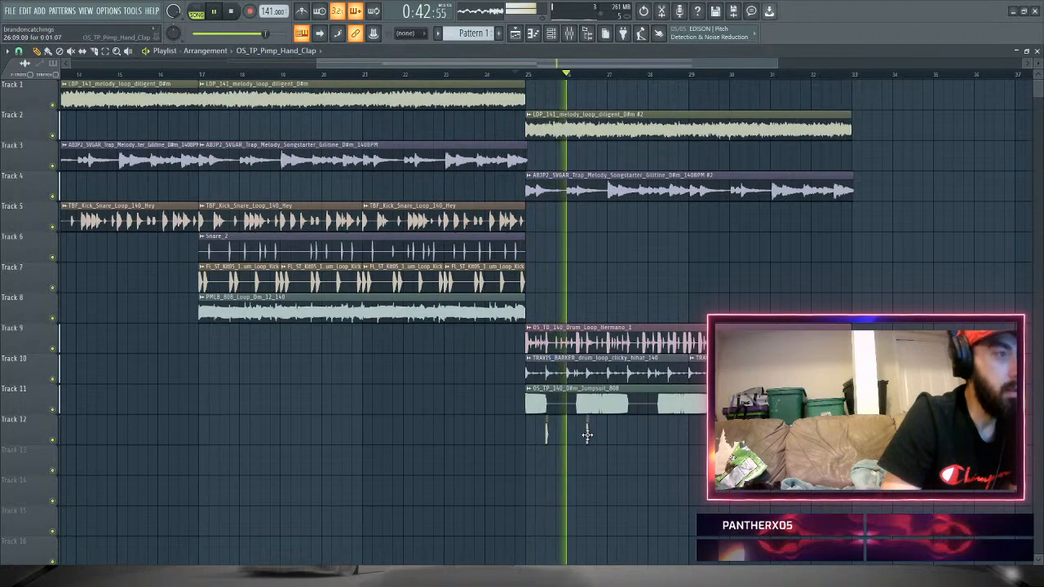
pyautogui.click(629, 439)
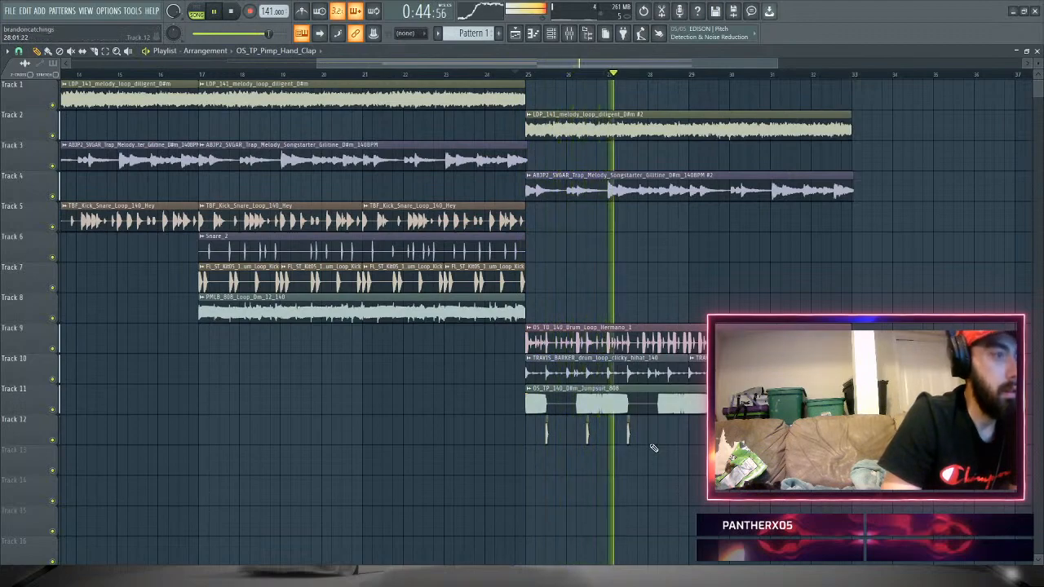
pyautogui.click(665, 439)
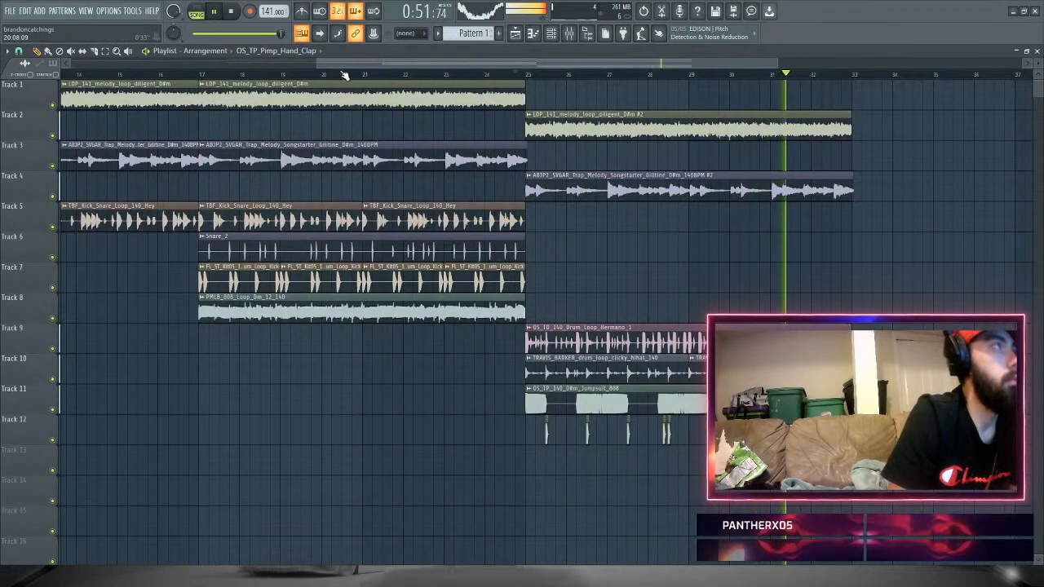
# - Select the time range from bar 9 to bar 33 and play it from its start
pyautogui.moveTo(319, 62); pyautogui.dragTo(89, 62)
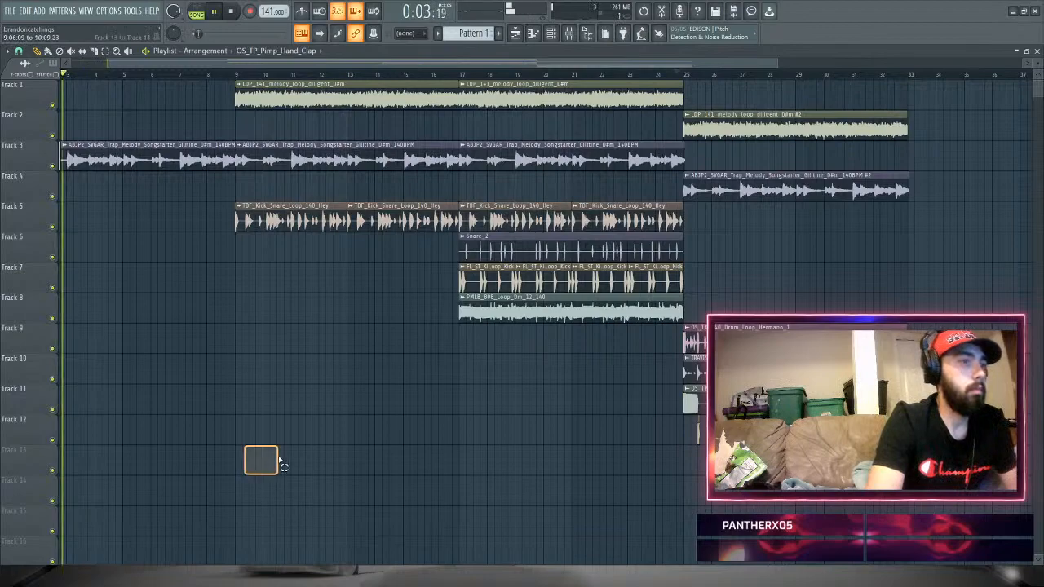
pyautogui.moveTo(233, 78)
pyautogui.mouseDown()
pyautogui.moveTo(913, 79)
pyautogui.moveTo(235, 78)
pyautogui.mouseUp()
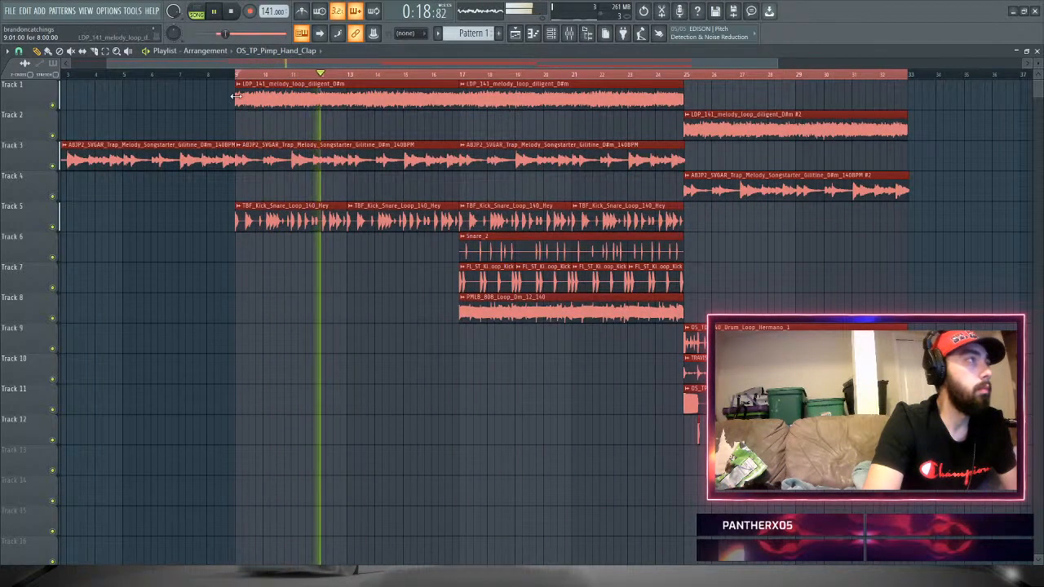
pyautogui.press('space')
pyautogui.press('space')
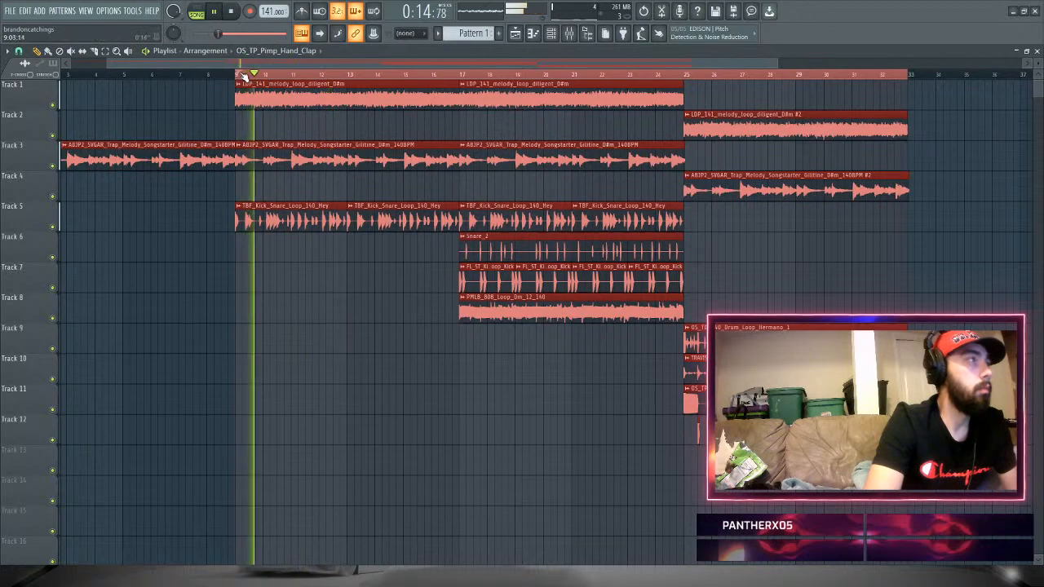
pyautogui.press('space')
pyautogui.press('space')
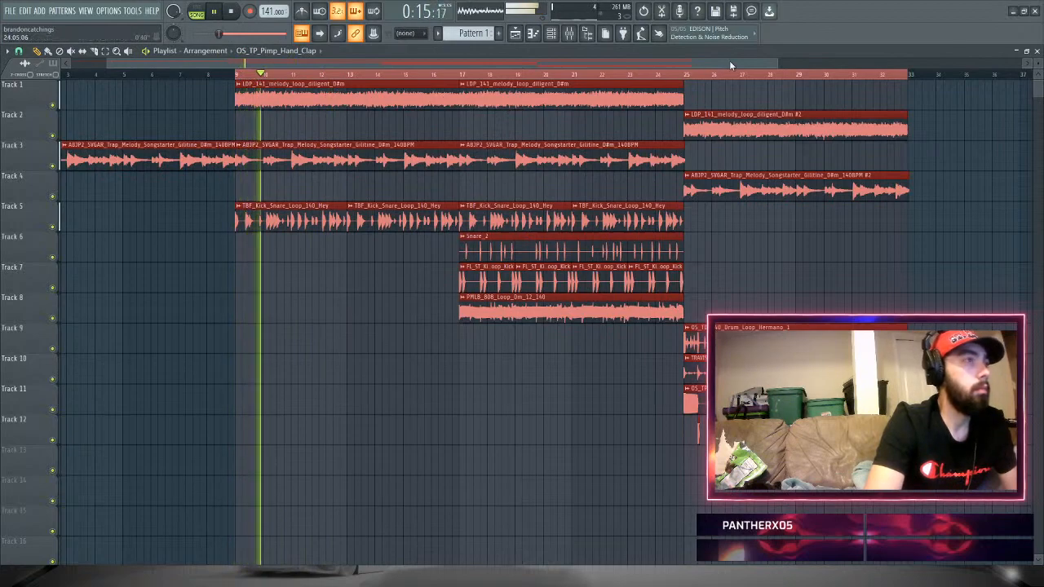
pyautogui.click(896, 76)
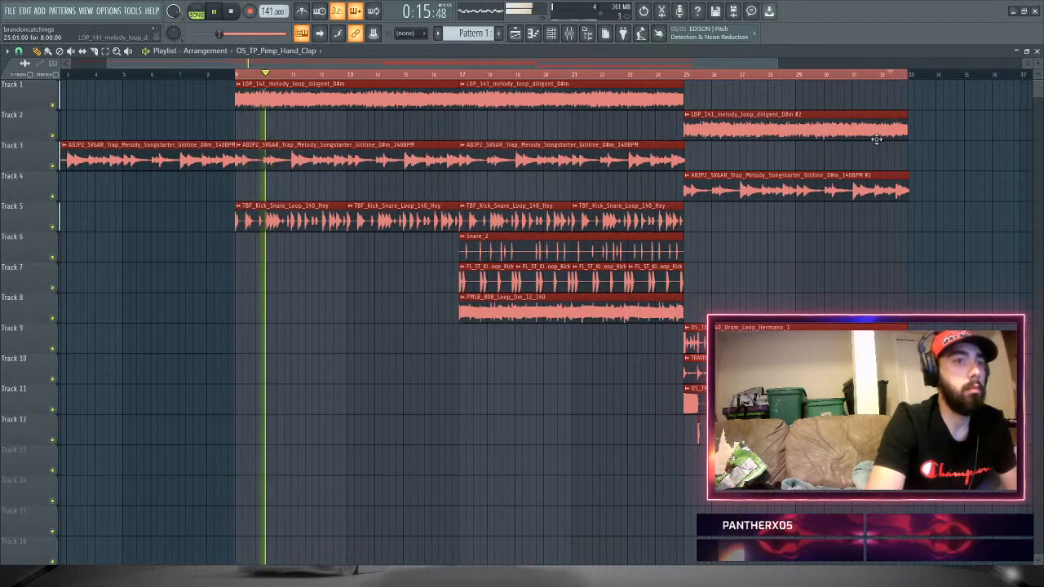
# - Try a copy of the PMLB_808_Loop_Dm_12_140 loop at bar 9 of Track 8, play it and delete the copy
pyautogui.click(235, 301)
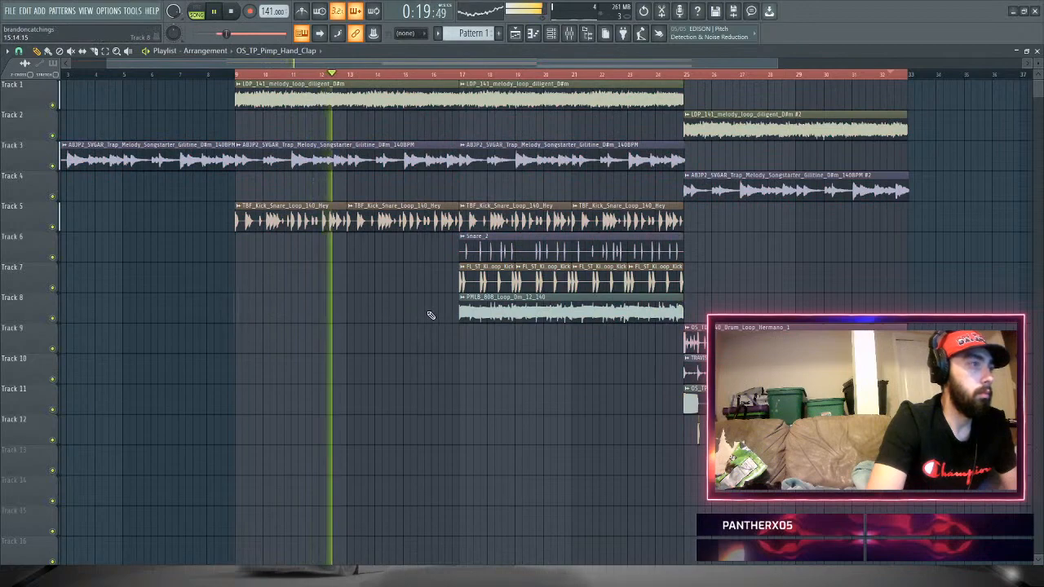
pyautogui.press('space')
pyautogui.click(470, 306)
pyautogui.click(236, 307)
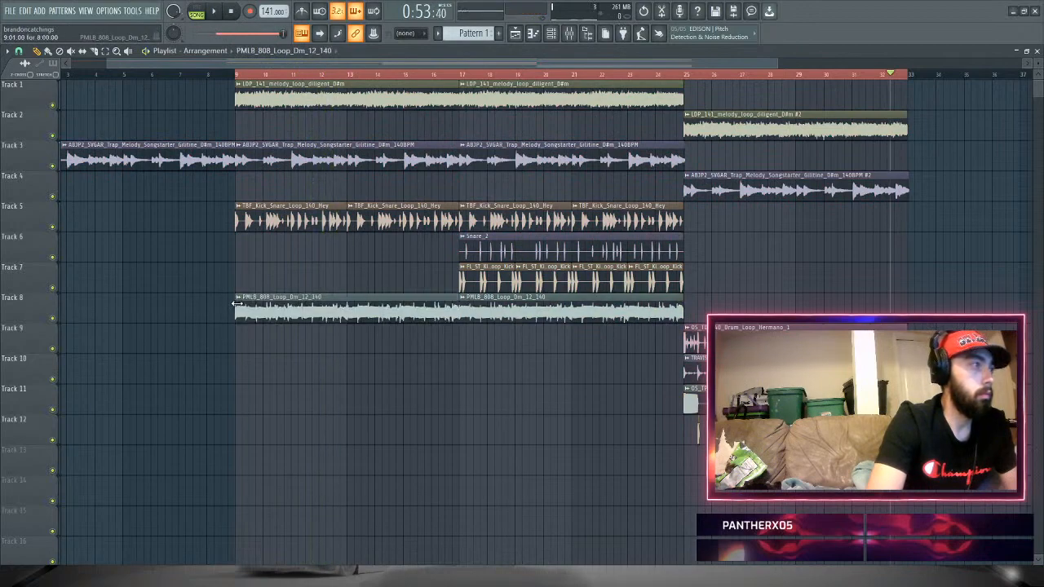
pyautogui.press('space')
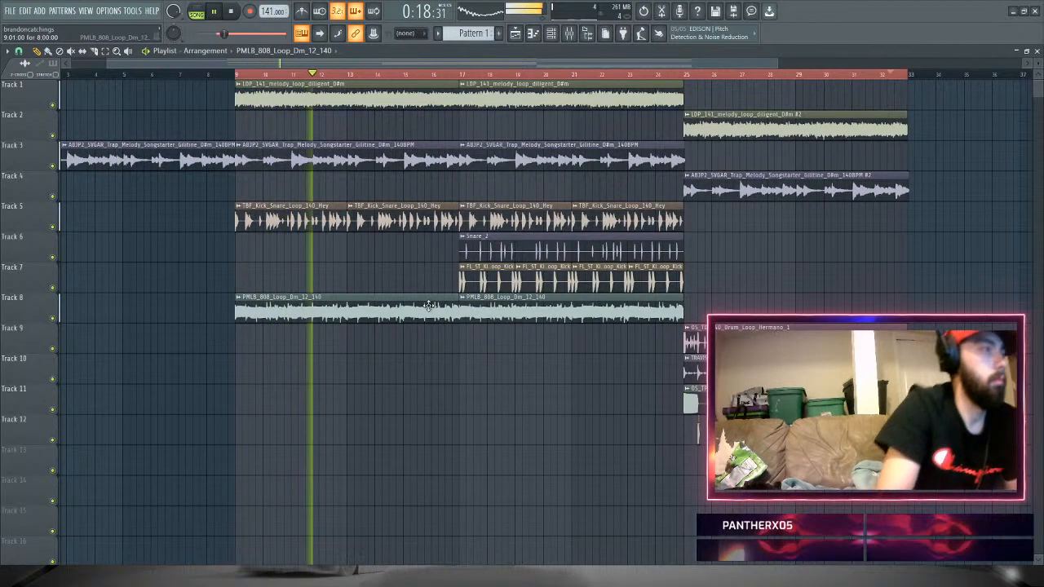
pyautogui.rightClick(391, 302)
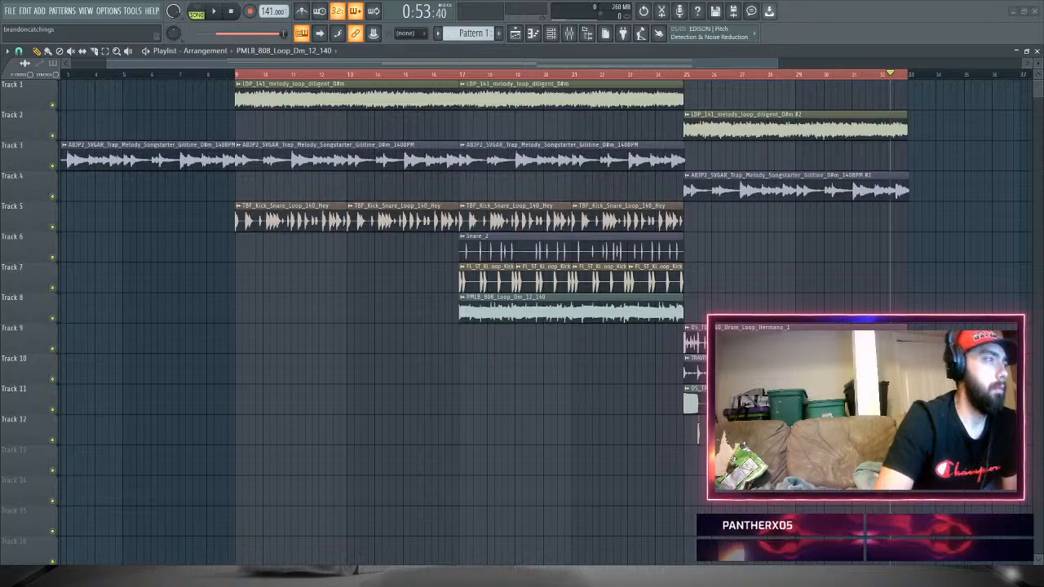
# - Add the OS_TP_150_C#m_Raindrop_808 sample at bar 9 of Track 12, stretch its time to end at bar 17 and play it
pyautogui.moveTo(596, 530); pyautogui.dragTo(252, 435)
pyautogui.doubleClick(252, 435)
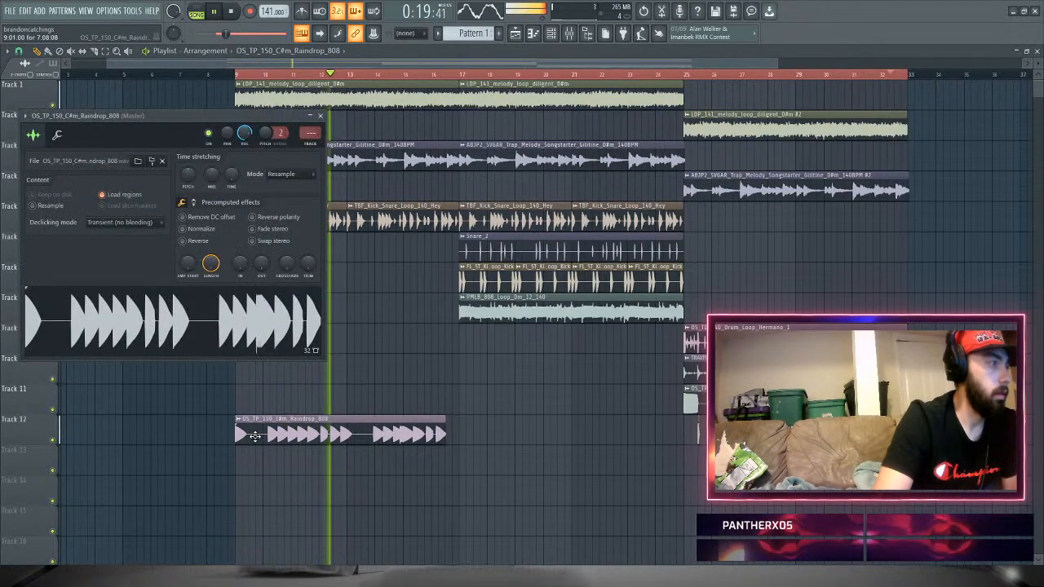
pyautogui.moveTo(231, 175); pyautogui.dragTo(231, 163)
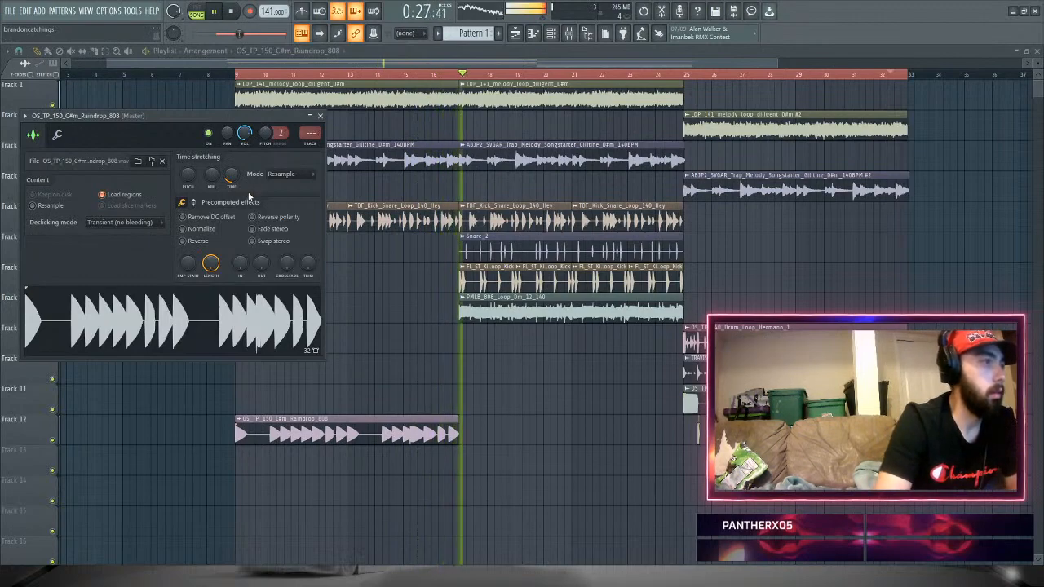
pyautogui.click(243, 75)
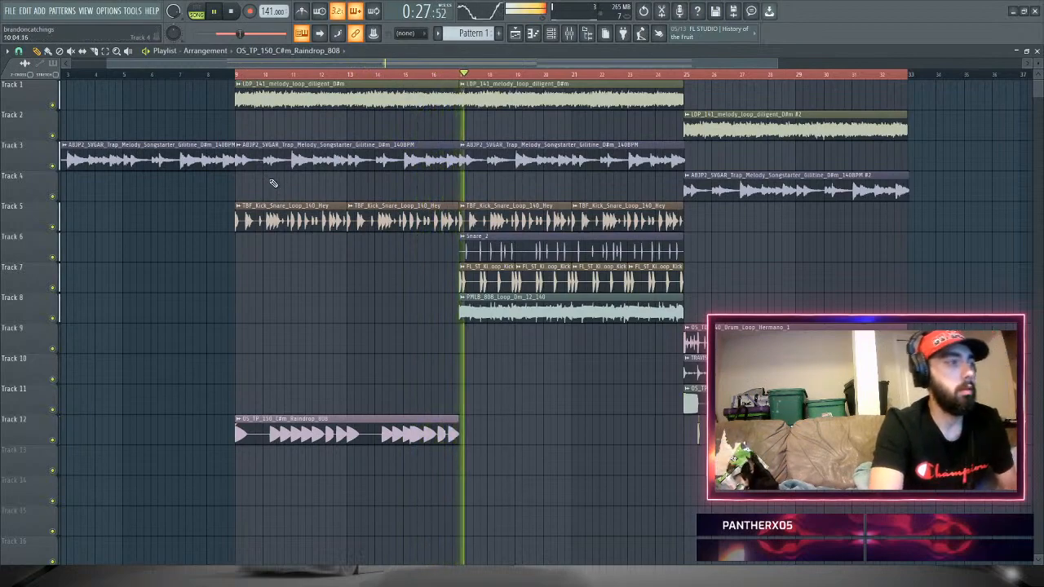
pyautogui.press('space')
pyautogui.press('space')
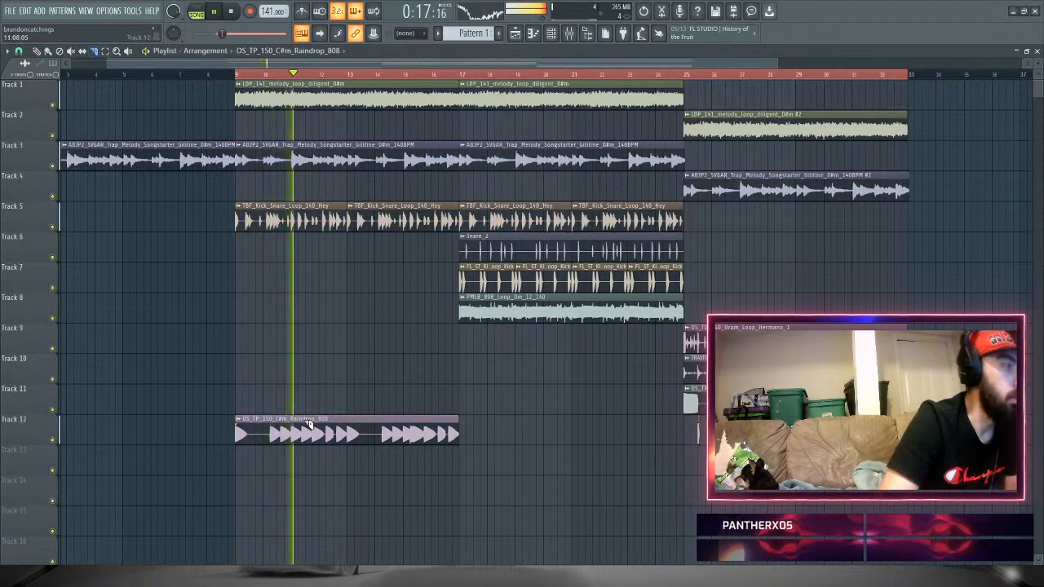
# - Slice the Raindrop 808 clip on Track 12 at bar 11 and delete everything after the cut
pyautogui.moveTo(295, 417); pyautogui.dragTo(292, 471)
pyautogui.press('space')
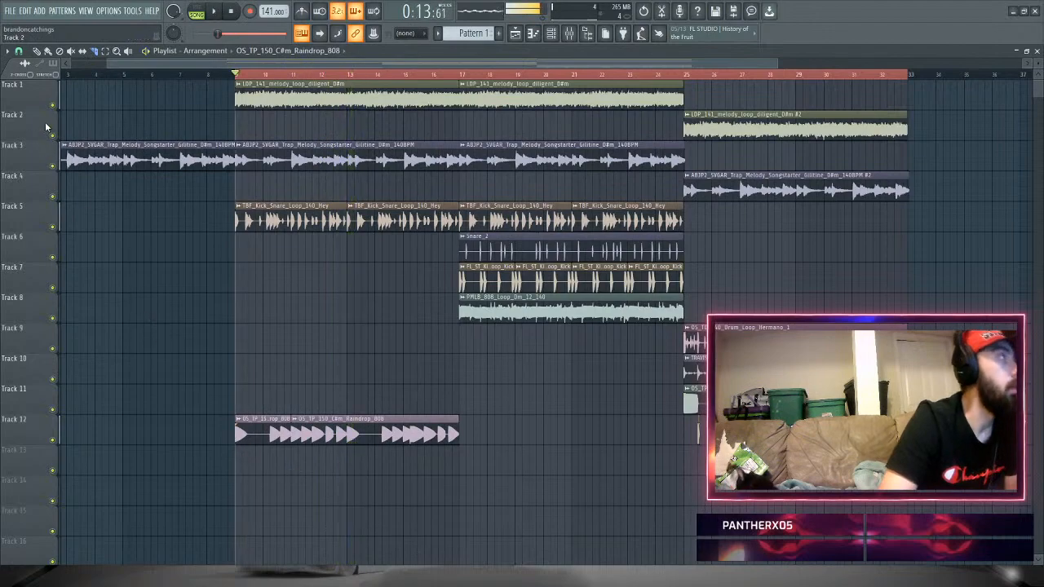
pyautogui.rightClick(322, 435)
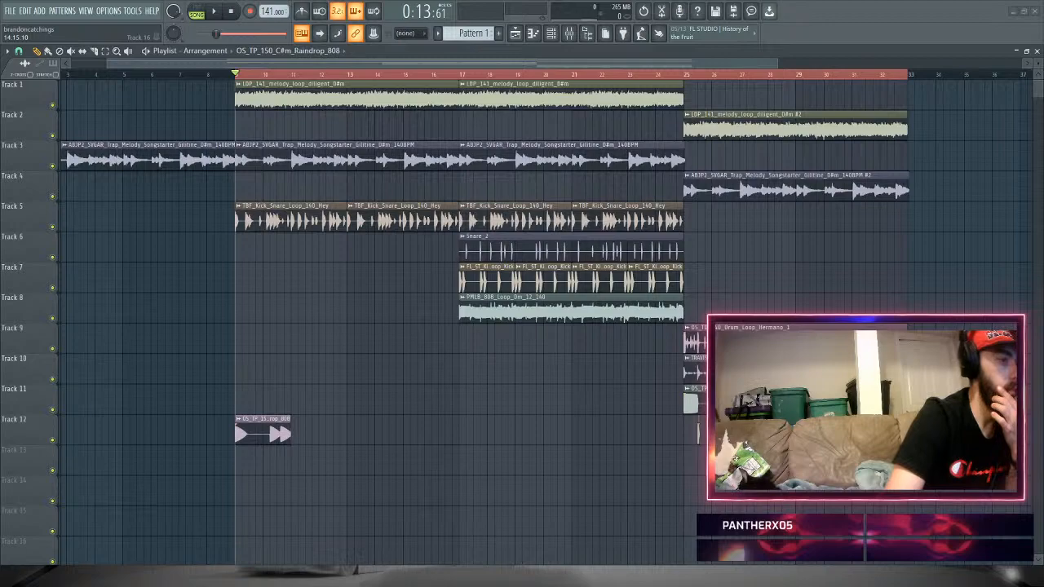
# - Place a copy of the two-bar Raindrop 808 piece at bar 13 of Track 12 and play from bar 9
pyautogui.click(306, 434)
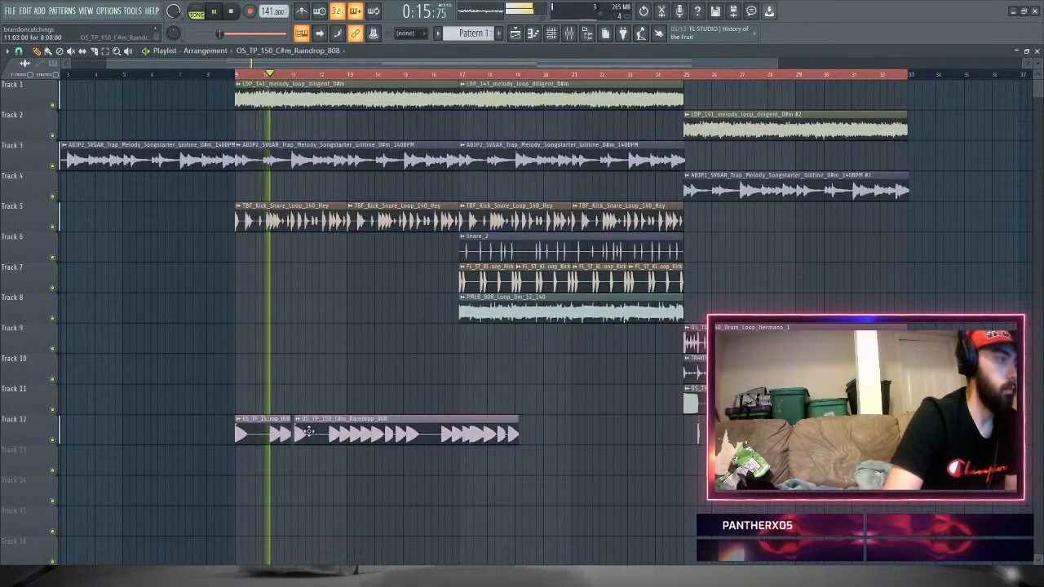
pyautogui.rightClick(308, 432)
pyautogui.click(304, 437)
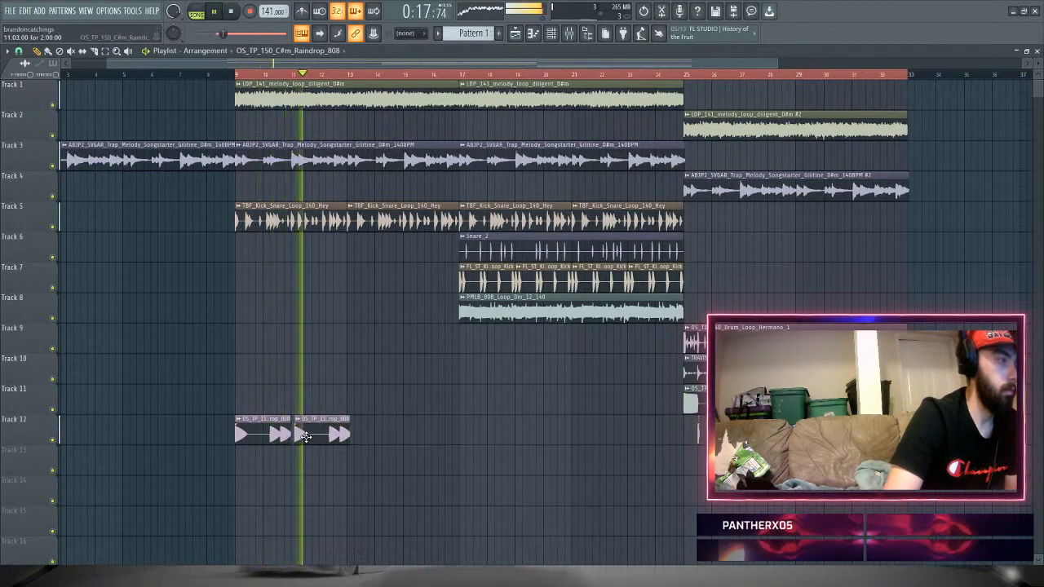
pyautogui.moveTo(305, 437); pyautogui.dragTo(379, 441)
pyautogui.press('space')
pyautogui.press('space')
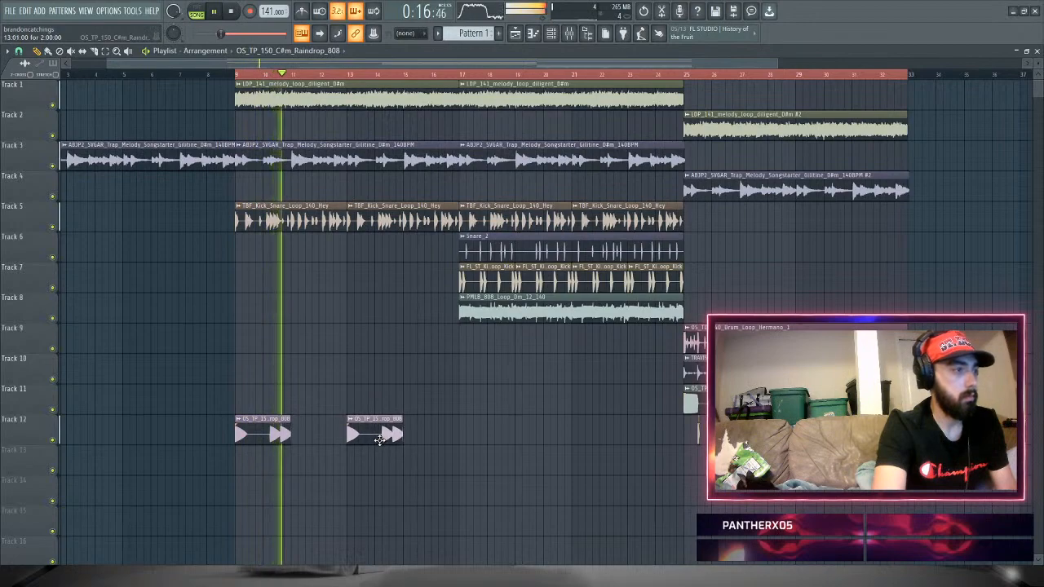
pyautogui.press('space')
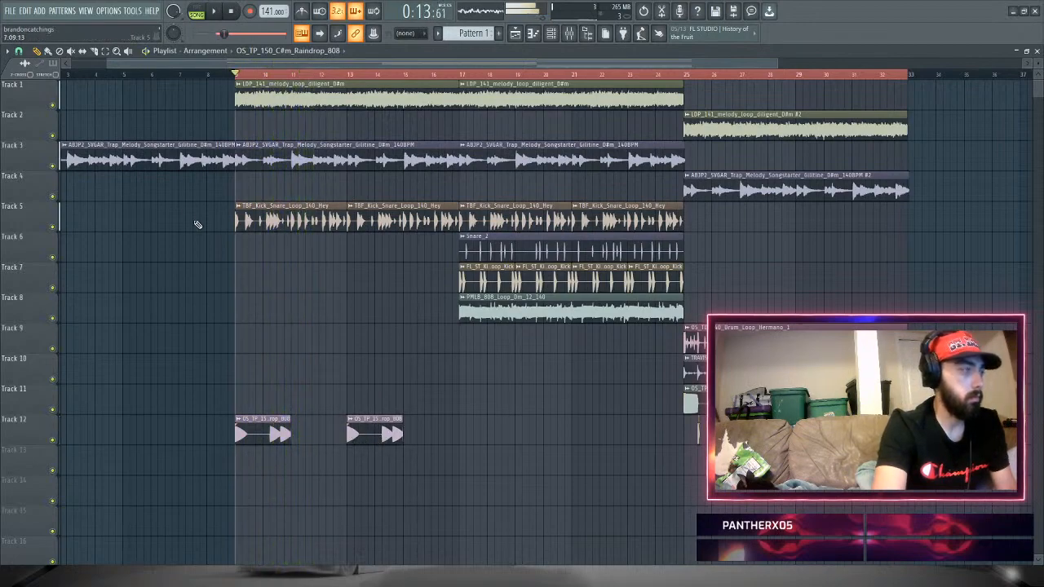
# - Trim the Raindrop 808 clip at bar 9 to one bar, copy it to bar 11 and repeat the two-bar piece at bar 15
pyautogui.press('space')
pyautogui.press('space')
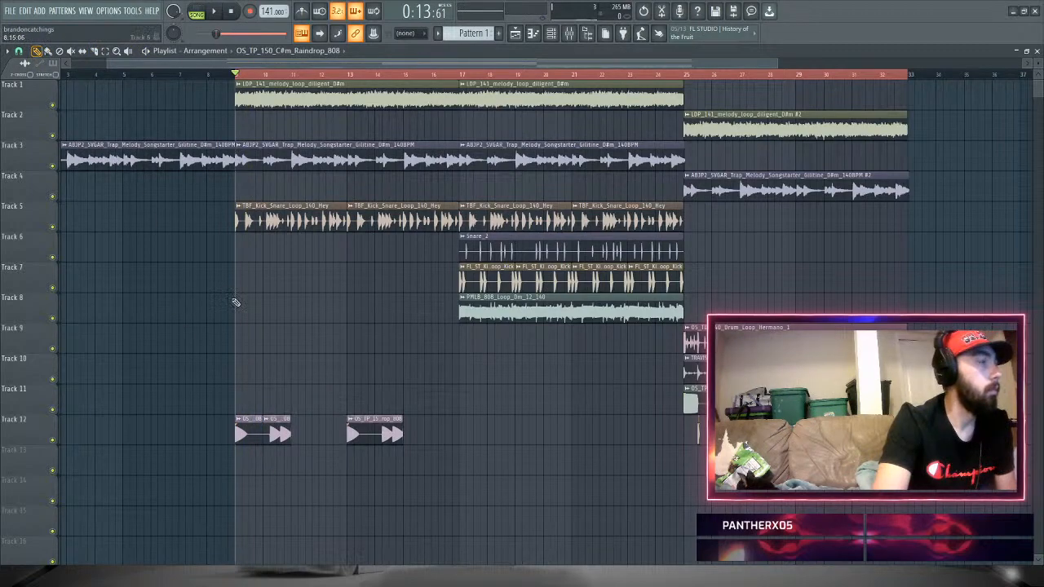
pyautogui.click(291, 440)
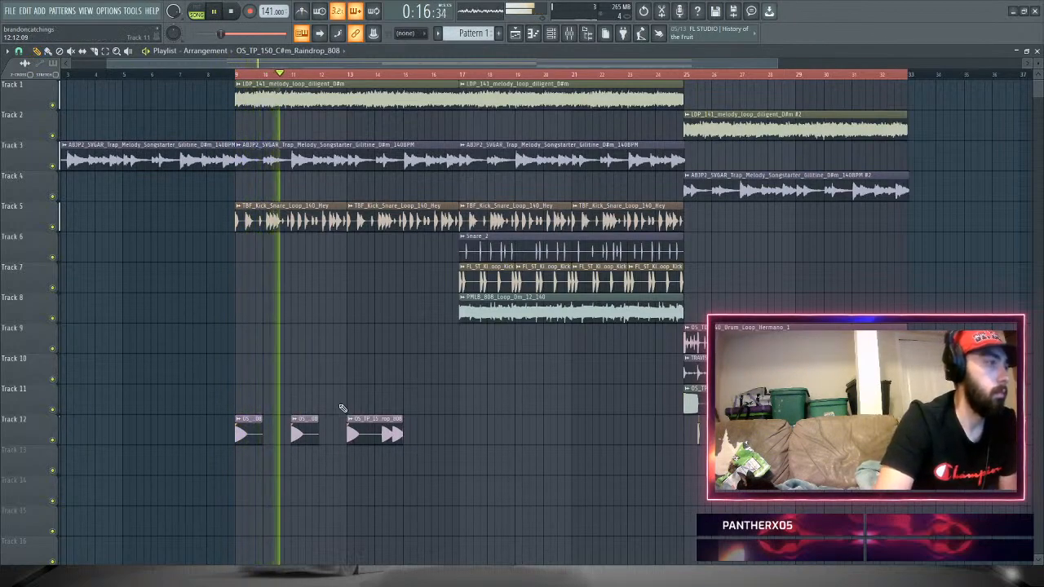
pyautogui.click(409, 444)
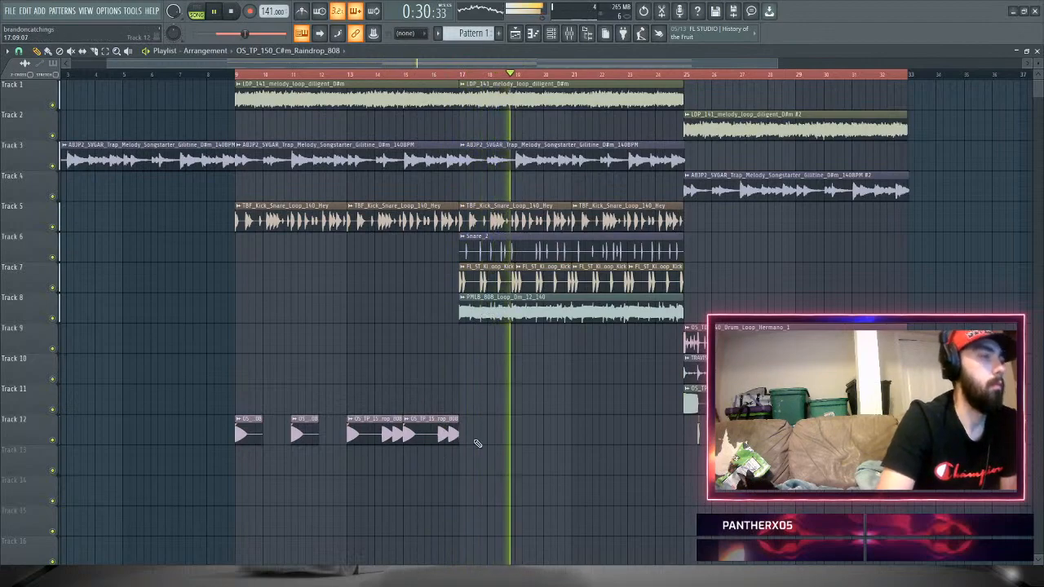
# - Add a full eight-bar OS_TP_150_C#m_Raindrop_808 clip at bar 17 of Track 12 and play from bar 17
pyautogui.click(551, 33)
pyautogui.click(163, 374)
pyautogui.moveTo(163, 373); pyautogui.dragTo(495, 434)
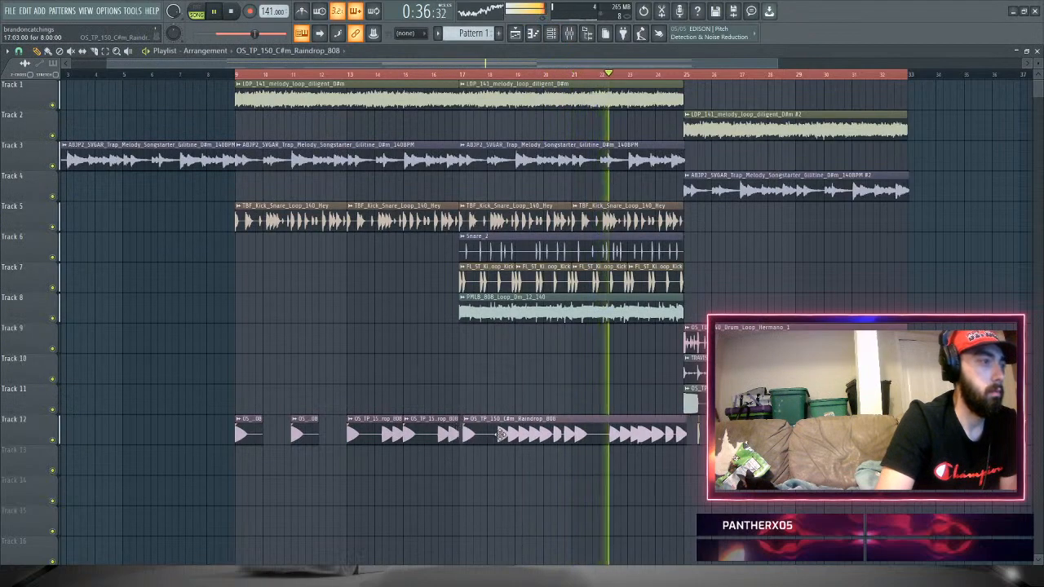
pyautogui.press('space')
pyautogui.press('space')
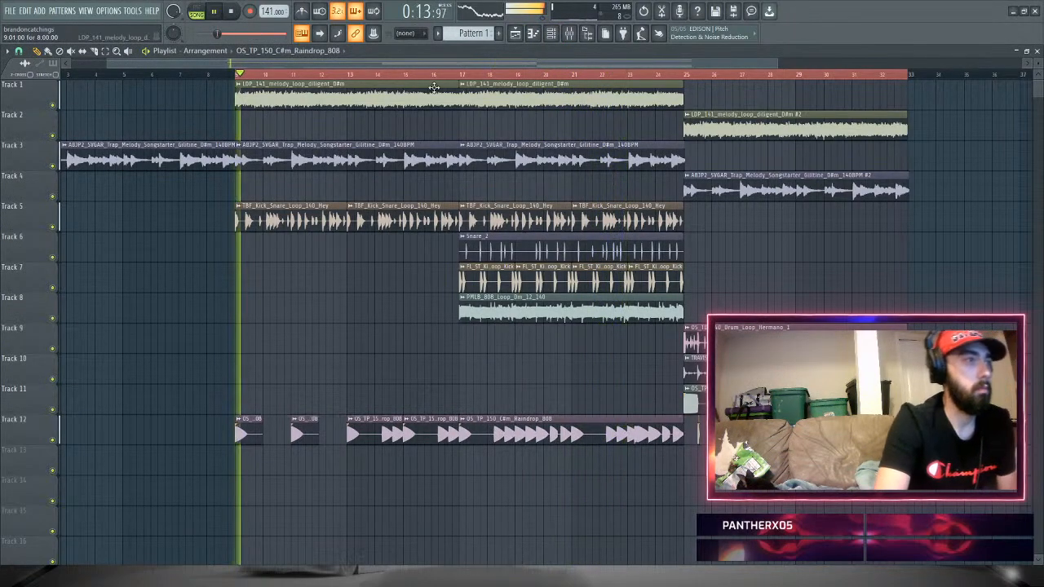
pyautogui.click(463, 75)
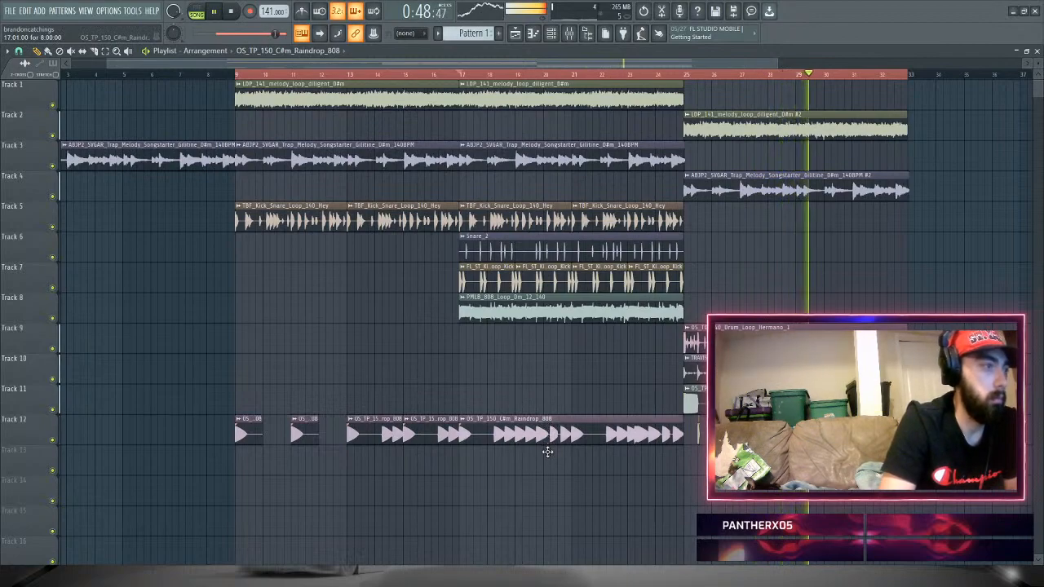
# - Move the full-length Raindrop 808 clip to bar 25 of Track 13 and the Jumpsuit 808 clip to bar 17 of Track 11
pyautogui.moveTo(548, 452); pyautogui.dragTo(754, 464)
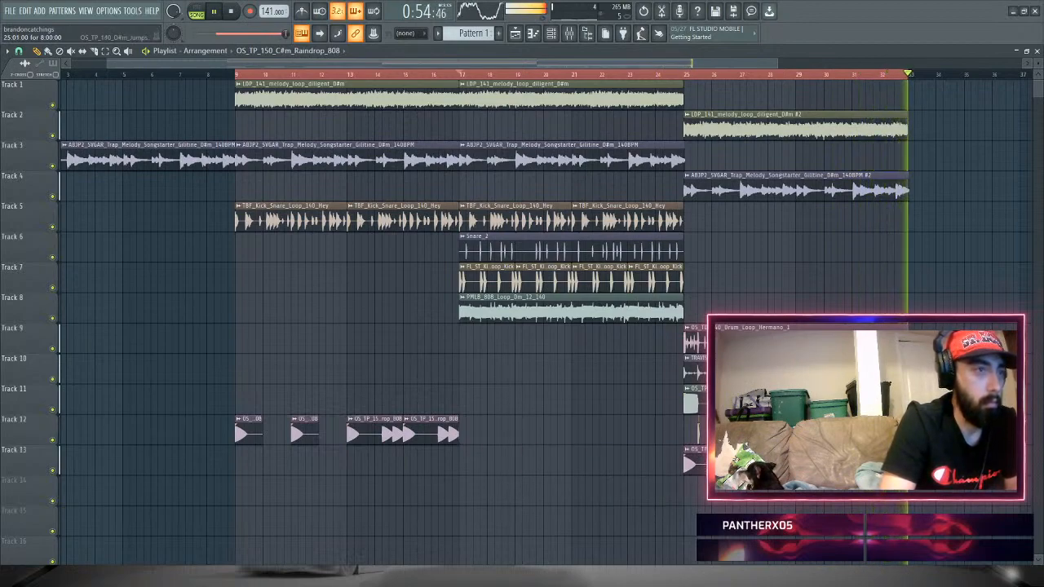
pyautogui.moveTo(752, 393); pyautogui.dragTo(526, 392)
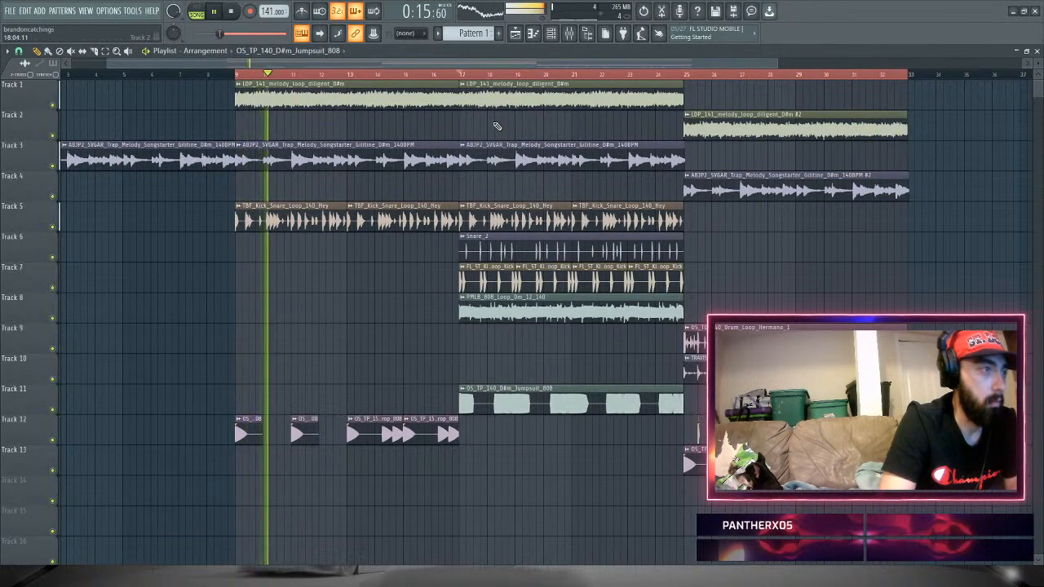
pyautogui.click(457, 74)
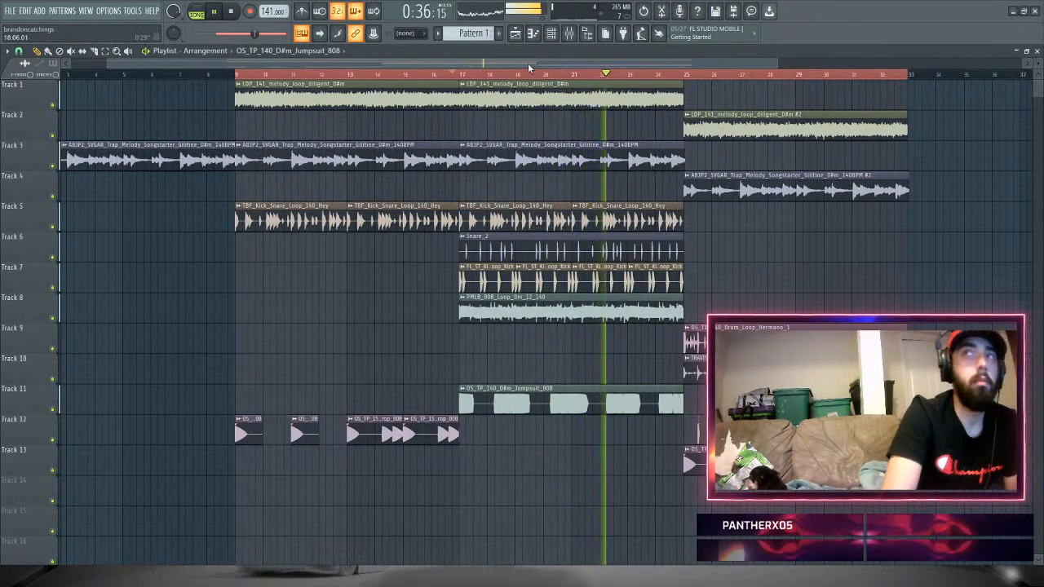
# - Check the Jumpsuit 808 sample settings and toggle Normalize for the OS_TP_150_C#m_Raindrop_808 sample
pyautogui.doubleClick(546, 405)
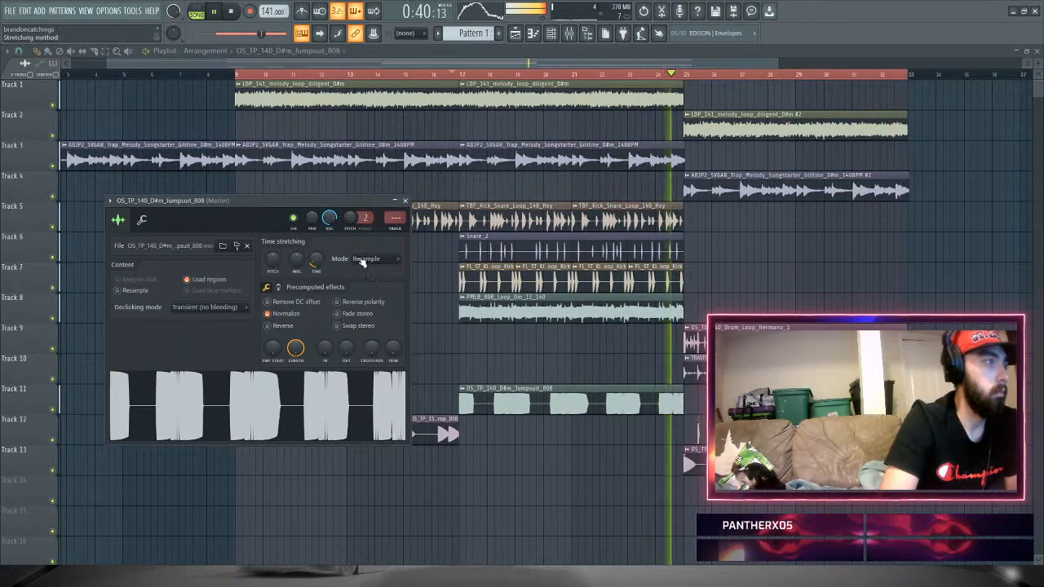
pyautogui.click(406, 201)
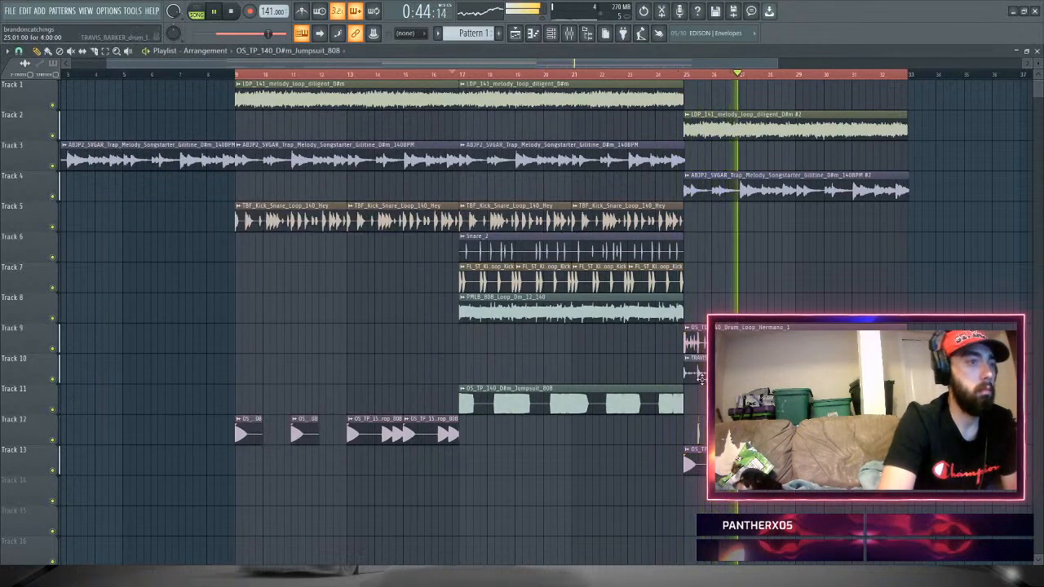
pyautogui.doubleClick(719, 464)
pyautogui.click(183, 230)
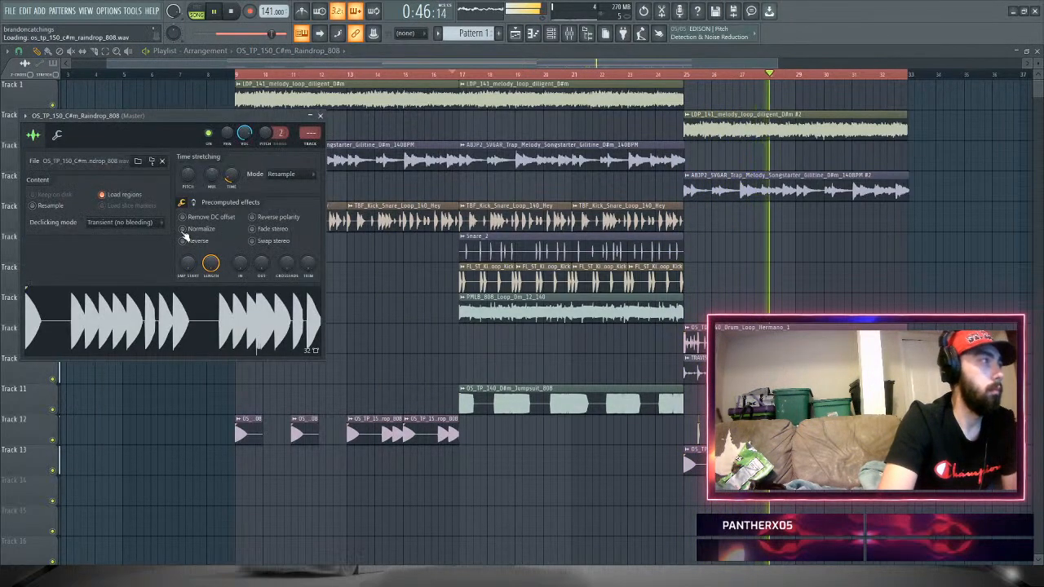
pyautogui.click(323, 116)
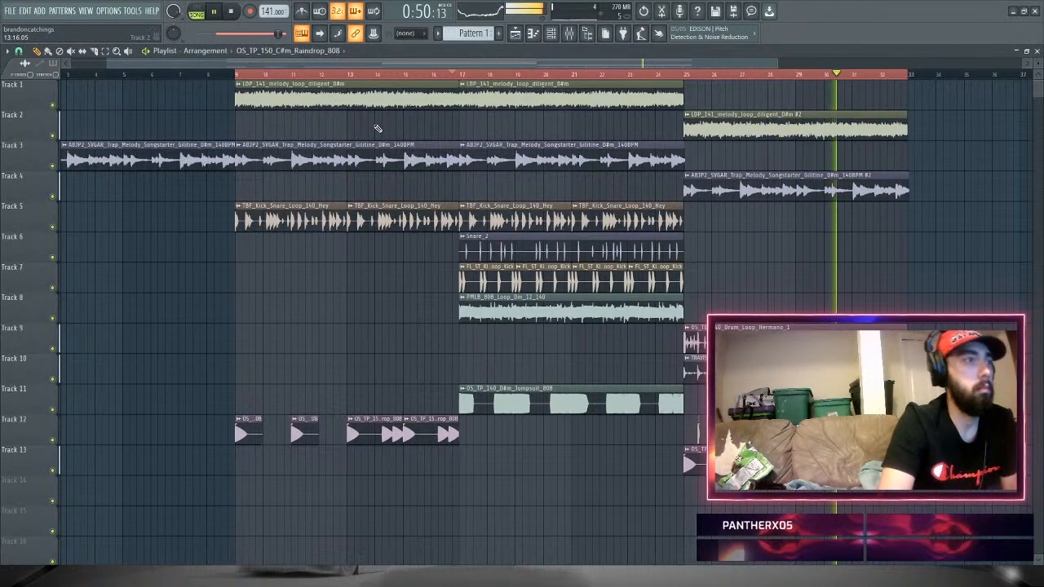
# - Delete the PMLB_808_Loop_Dm_12_140 clip from Track 8 and play the arrangement from just before bar 17
pyautogui.rightClick(519, 307)
pyautogui.click(446, 74)
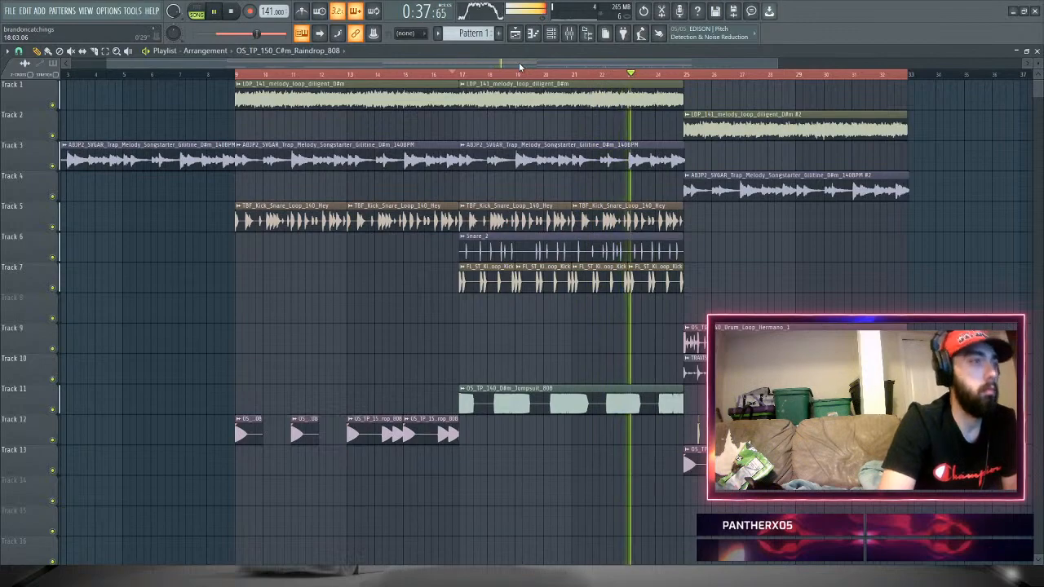
# - Load Fruity Limiter on the Master channel of the mixer while the arrangement plays, and return to the playlist
pyautogui.press('F9')
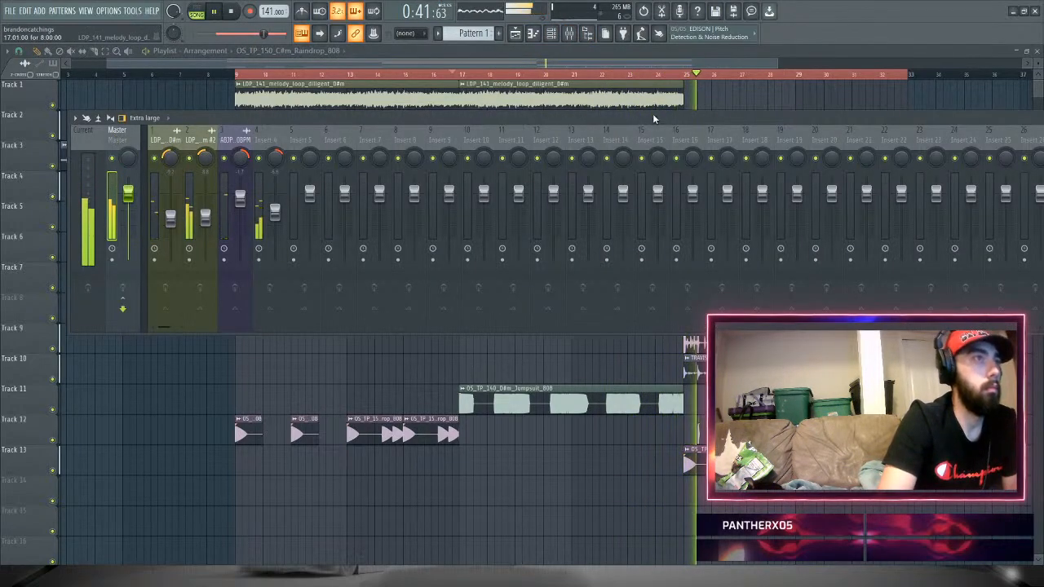
pyautogui.moveTo(652, 119); pyautogui.dragTo(378, 120)
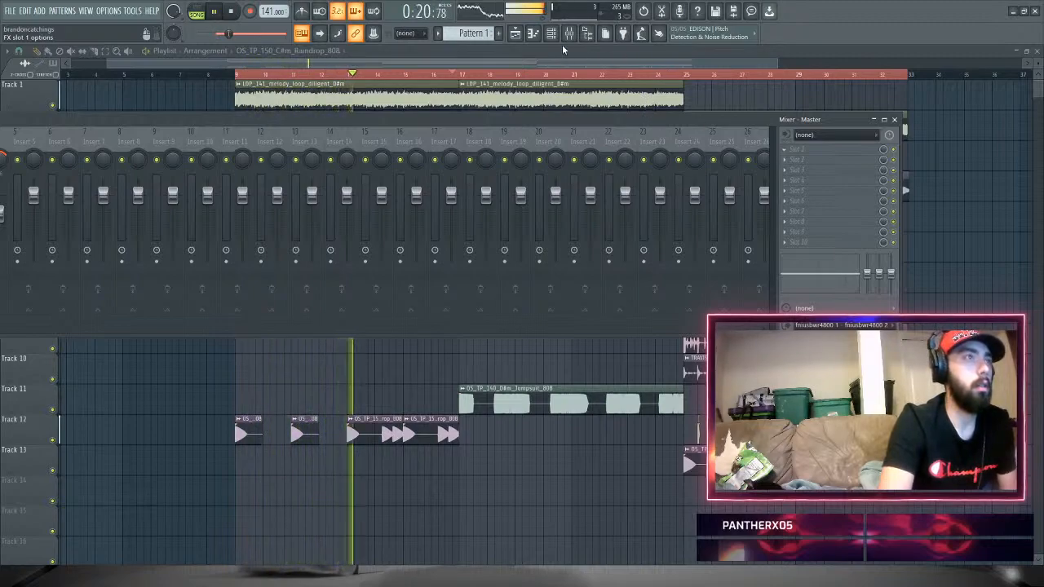
pyautogui.click(535, 62)
pyautogui.press('space')
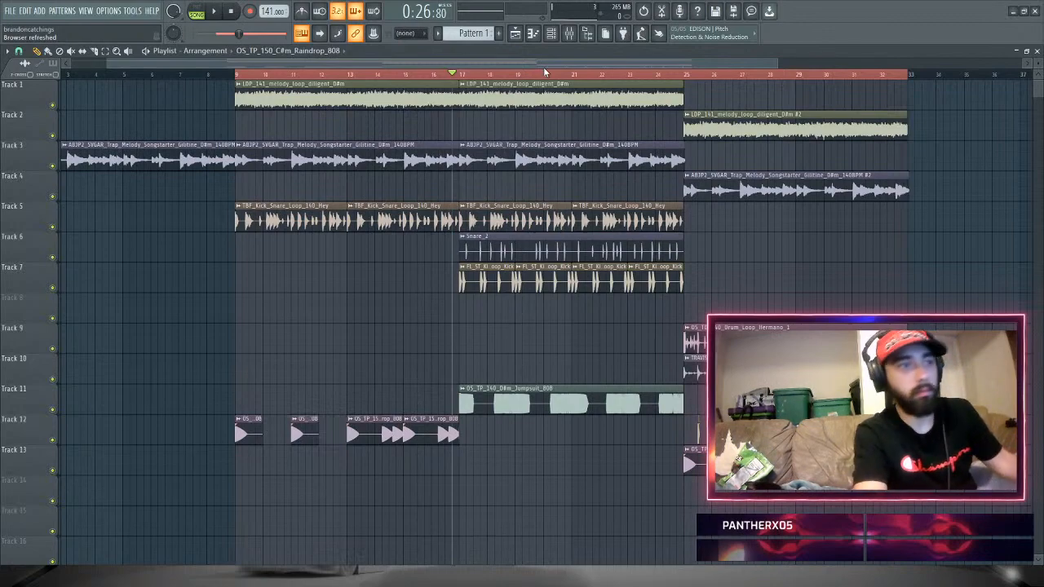
pyautogui.press('space')
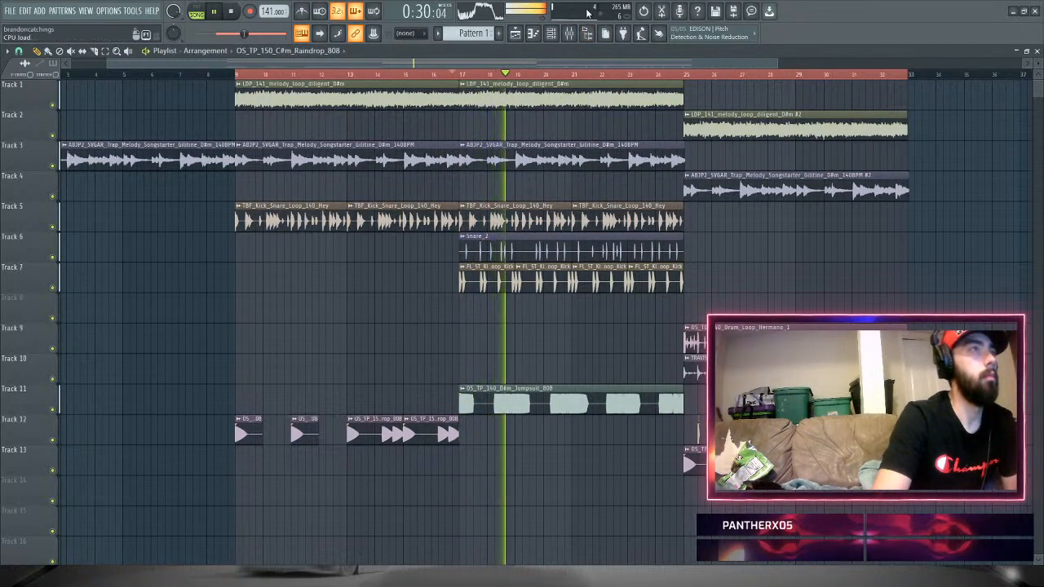
pyautogui.press('F9')
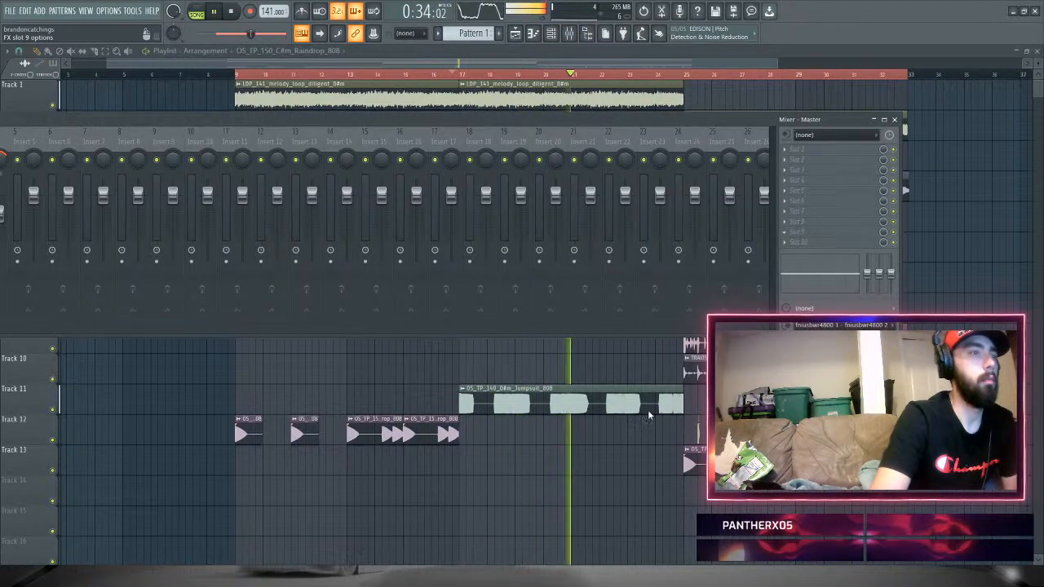
pyautogui.click(628, 260)
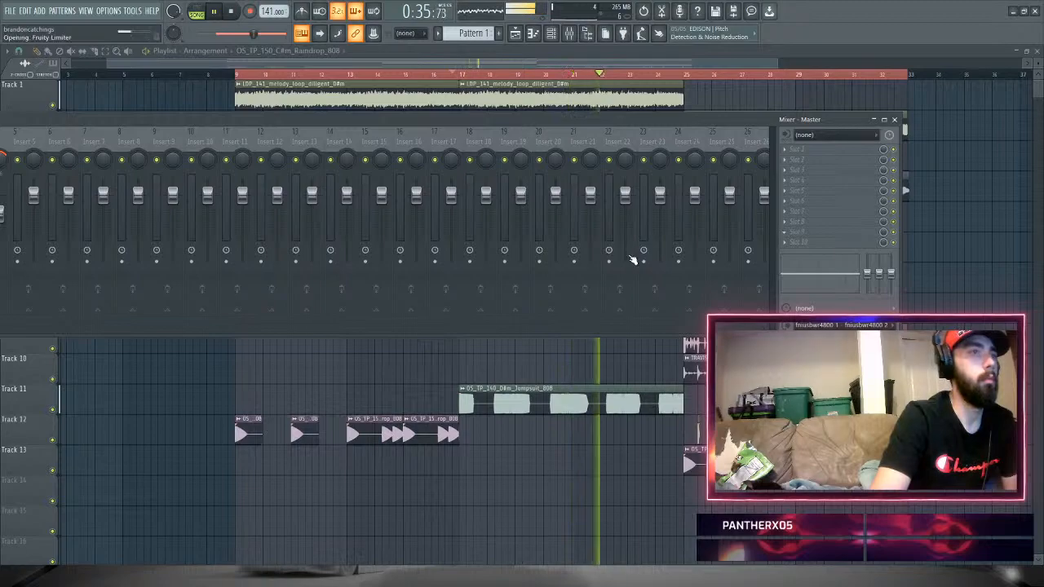
pyautogui.click(546, 65)
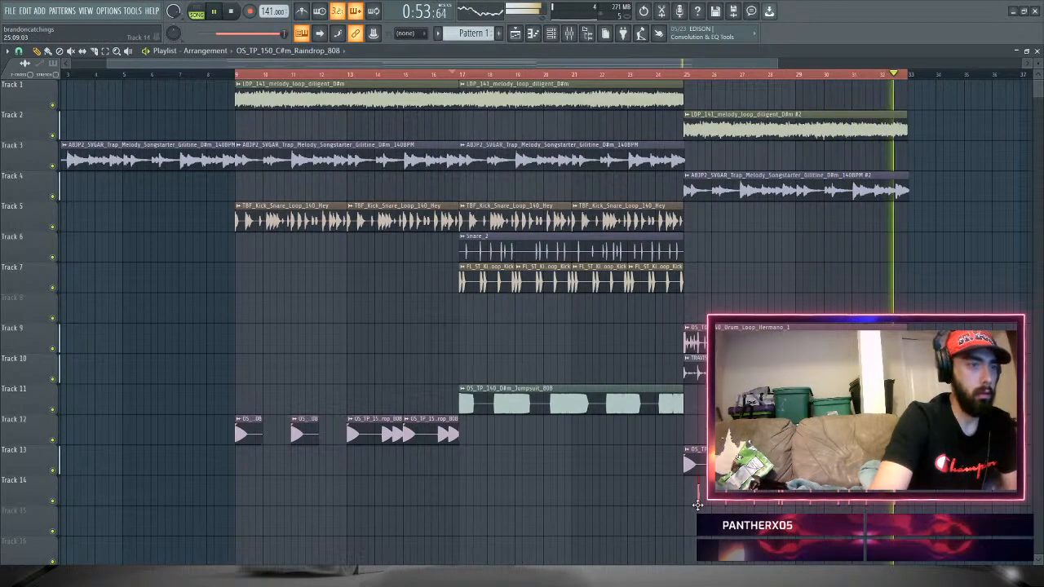
# - Clear the bar 9 to 33 time selection and play the arrangement from just before bar 17
pyautogui.press('space')
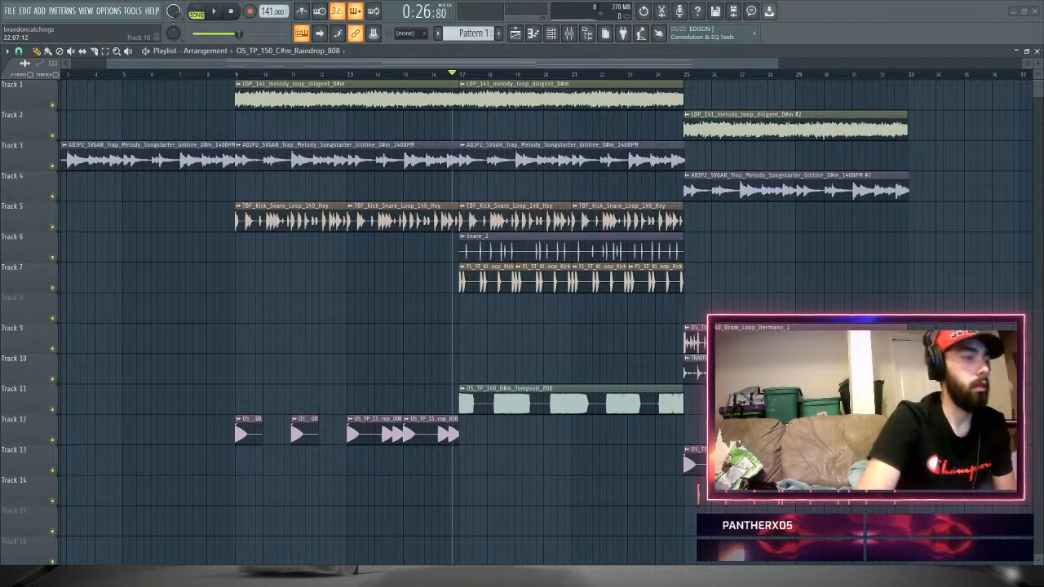
pyautogui.press('space')
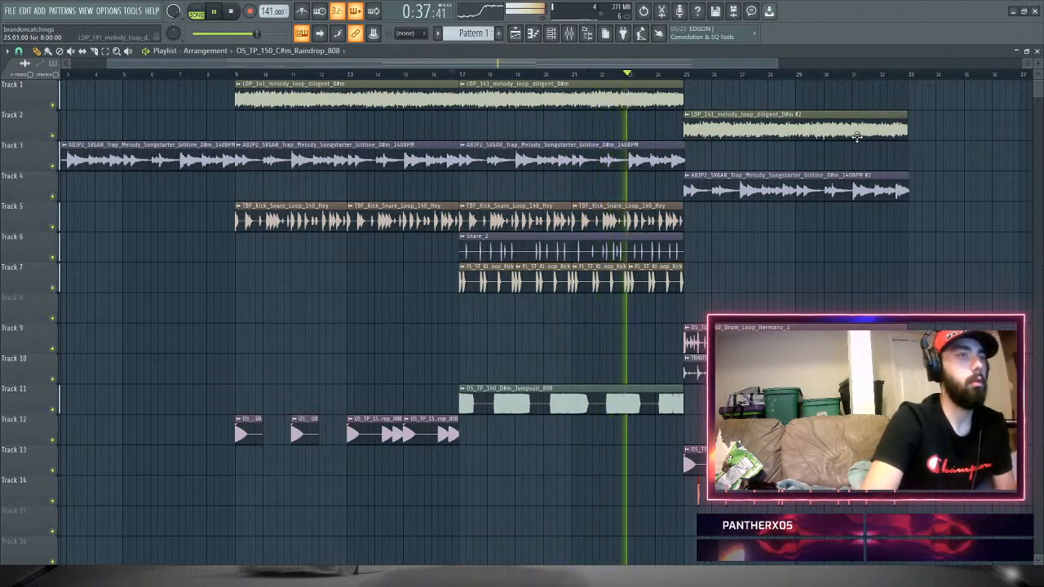
pyautogui.press('space')
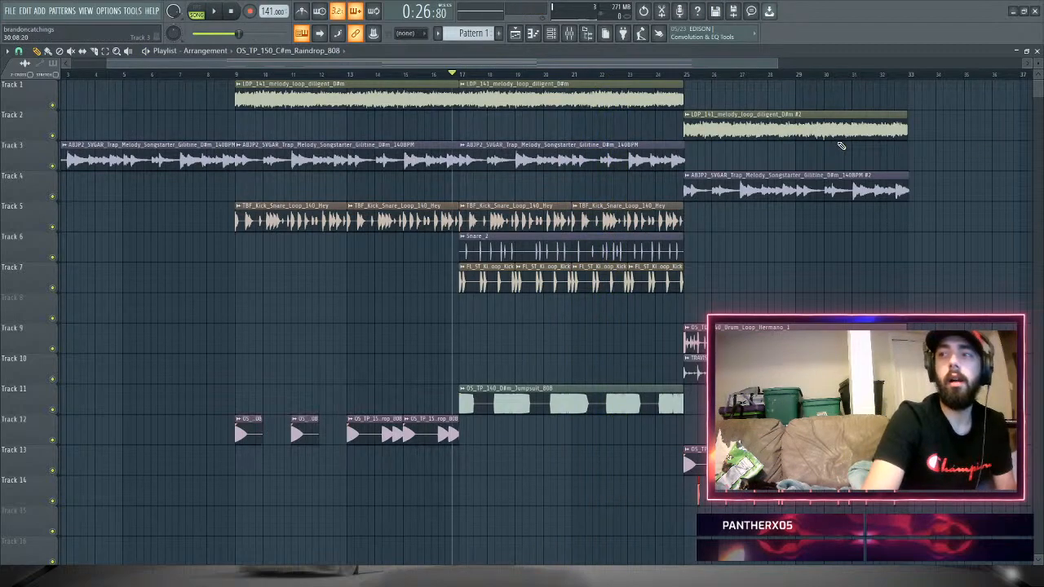
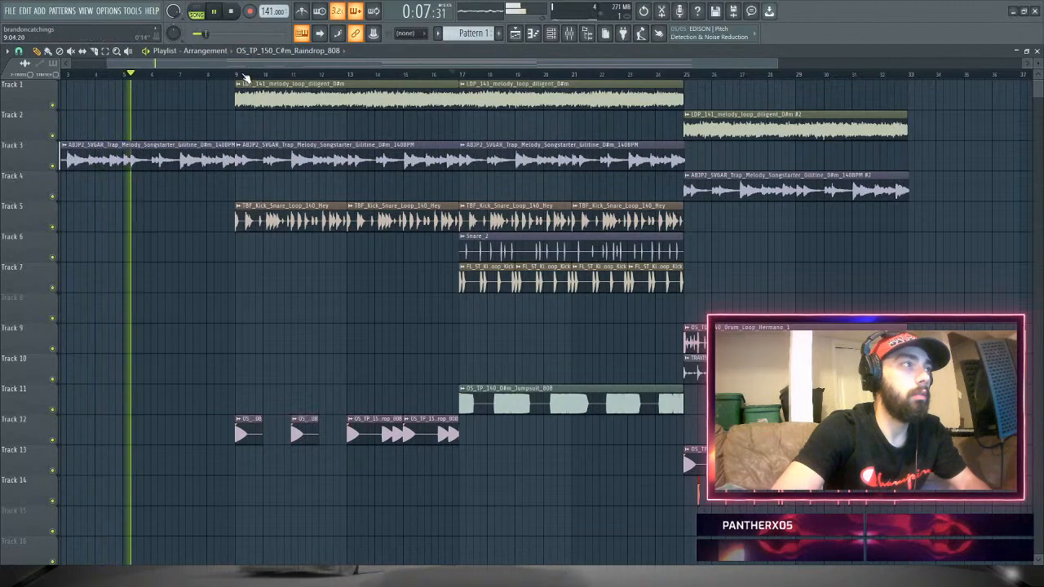
# - Play the arrangement from bar 25 and again from about bar 7, and stop playback
pyautogui.click(689, 76)
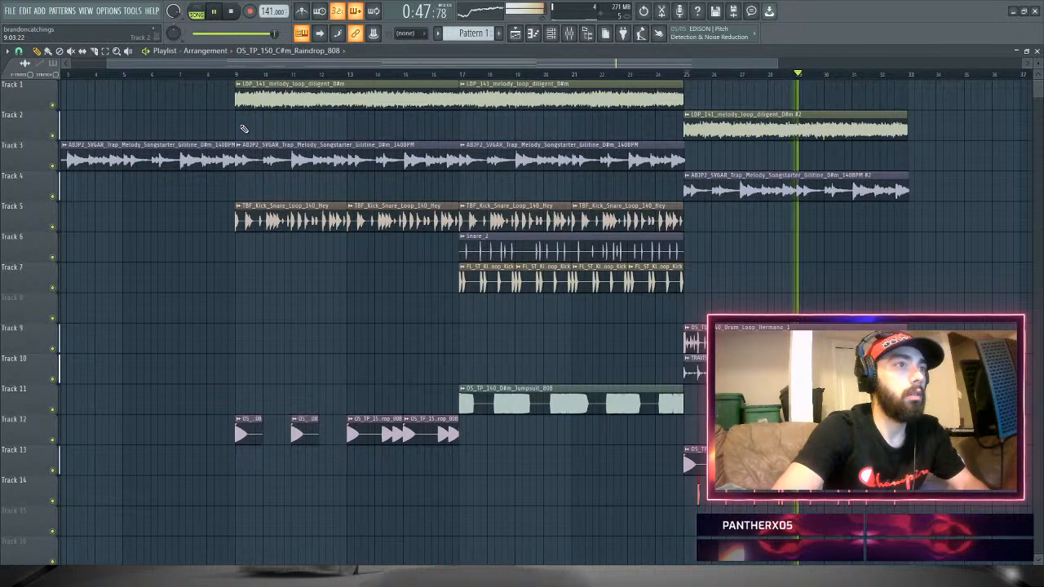
pyautogui.click(171, 75)
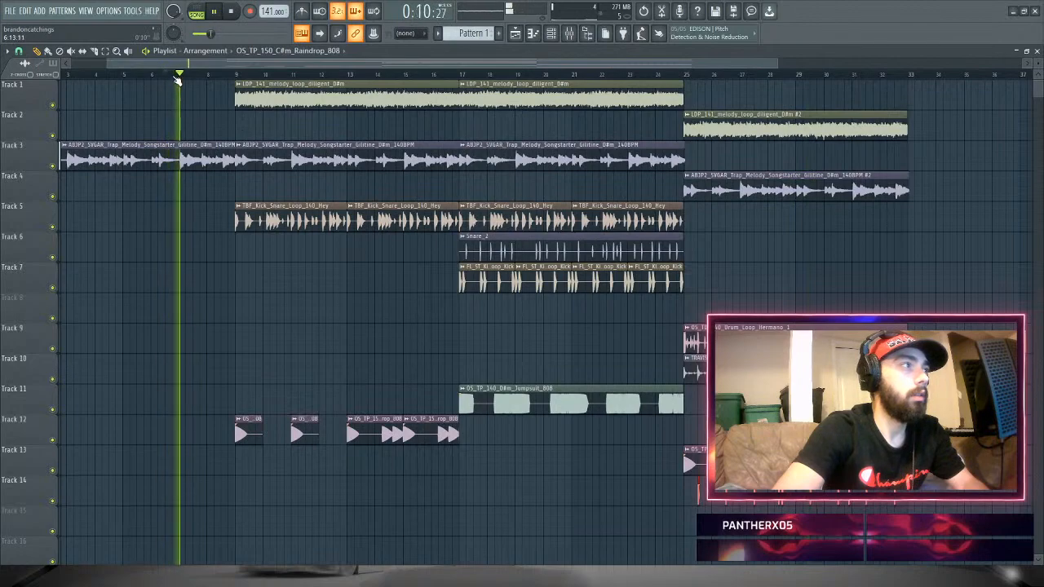
pyautogui.press('space')
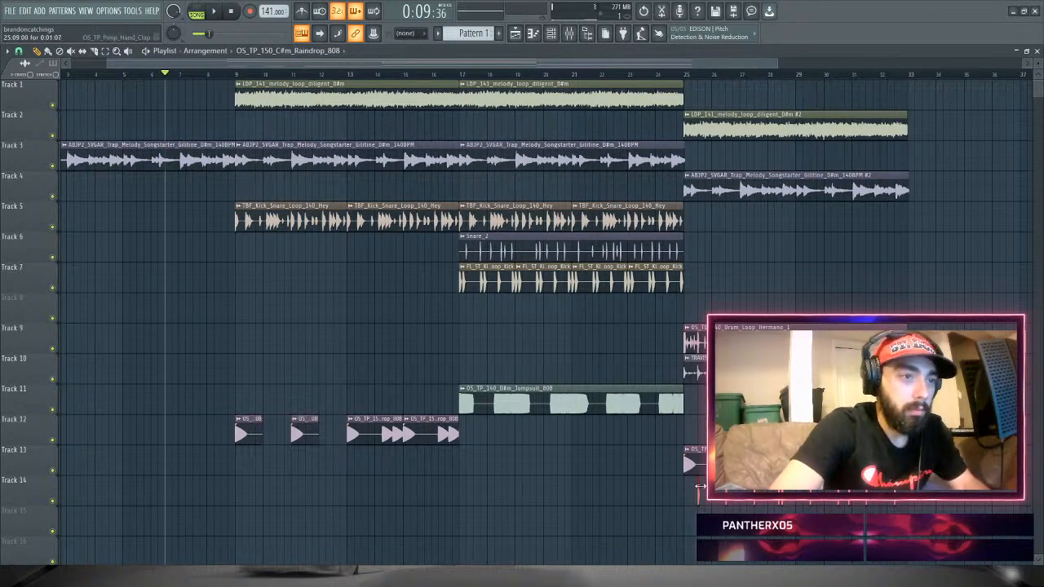
# - Copy the hand clap clips on Track 14 from bar 25 back to bar 9 and play from bar 9
pyautogui.hscroll(3, 697, 485)
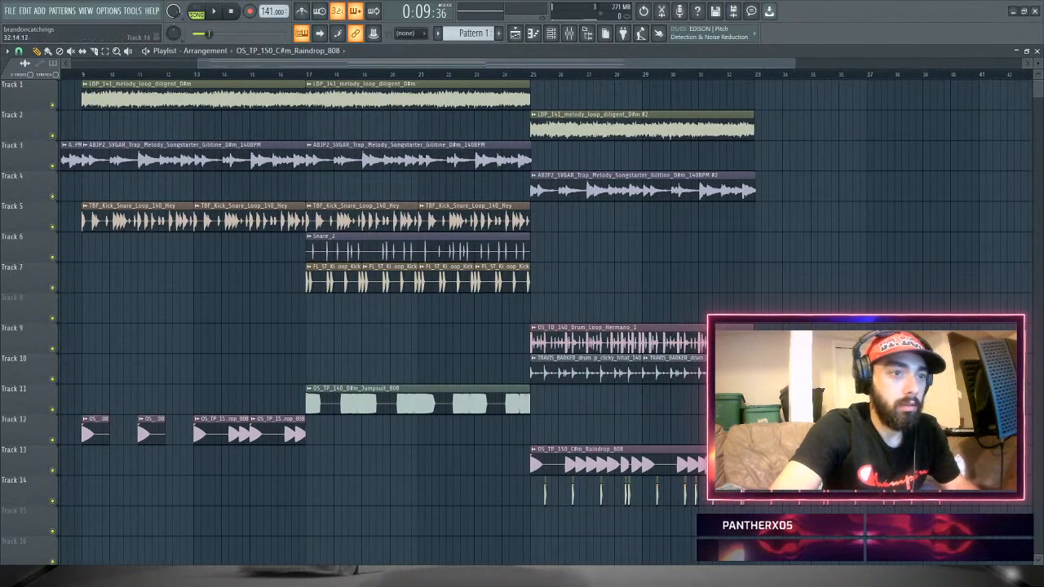
pyautogui.moveTo(544, 492); pyautogui.dragTo(278, 495)
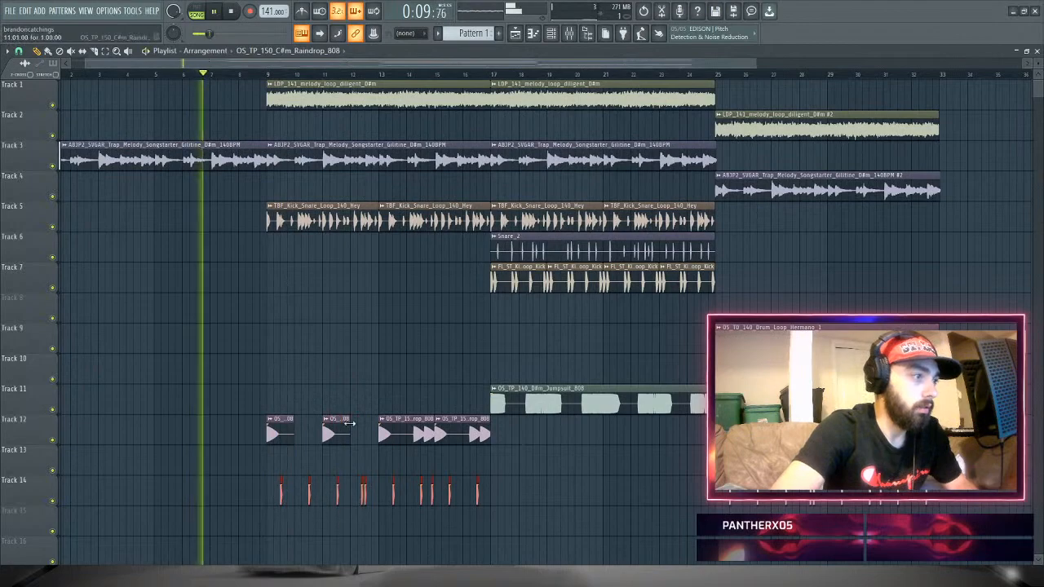
pyautogui.click(283, 75)
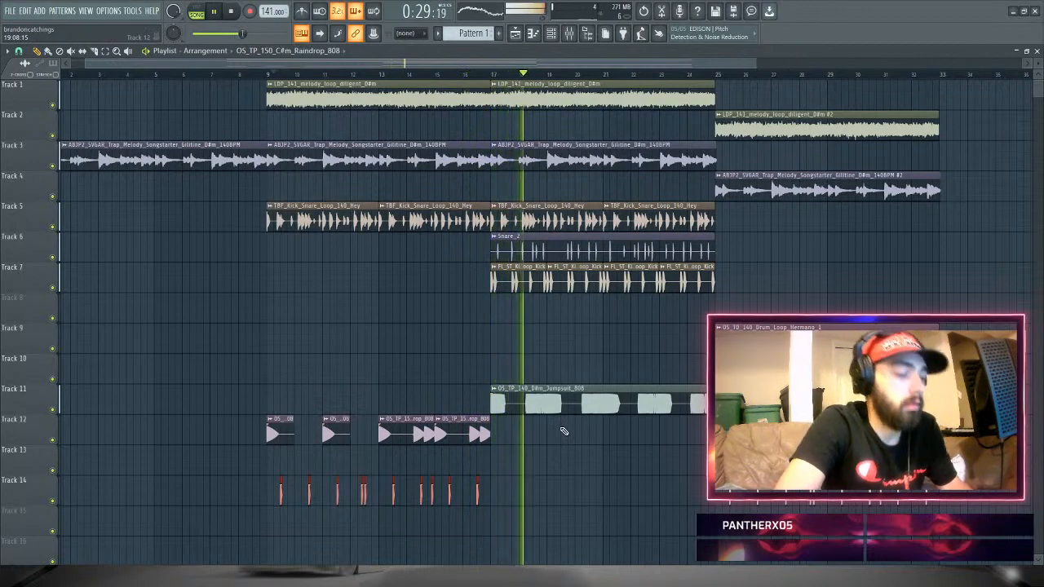
# - Try duplicating the selected Track 14 claps straight after themselves, and remove the copies
pyautogui.hotkey('ctrl', 'b')
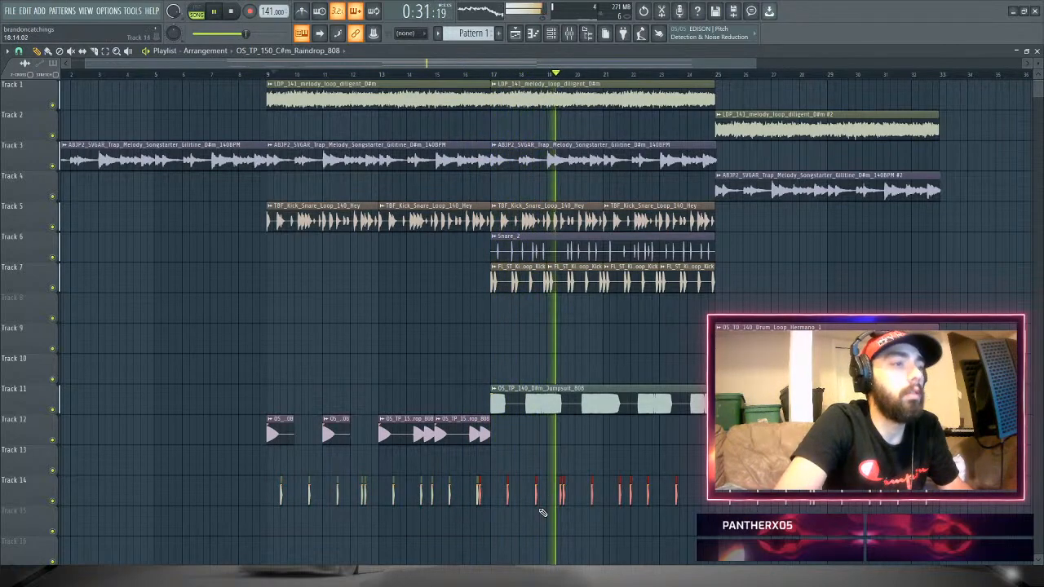
pyautogui.moveTo(512, 492); pyautogui.dragTo(708, 504)
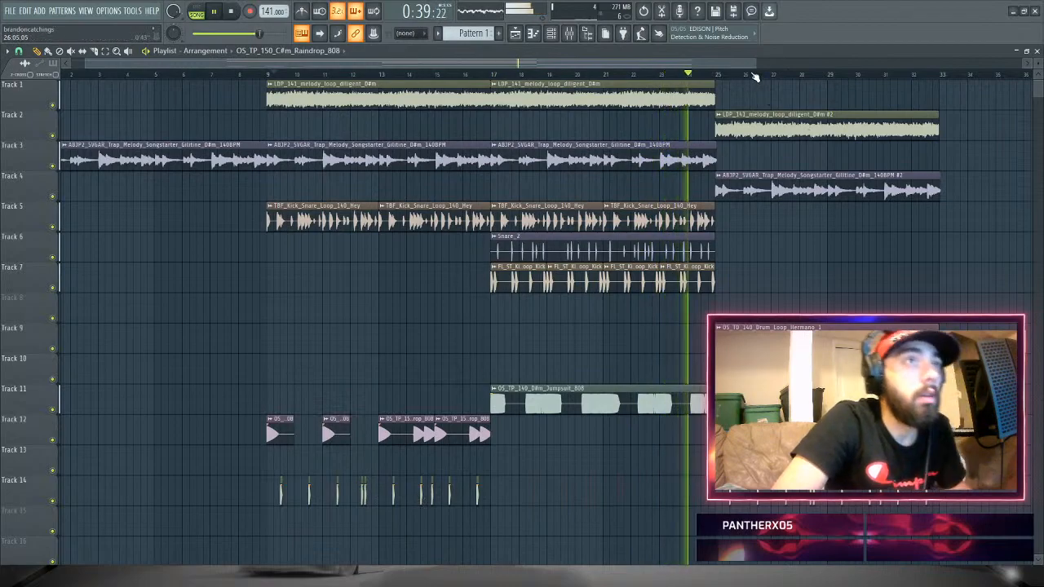
# - Select the Track 14 claps over the full bar 9 to 17 span, duplicate them to bar 17, and play from there
pyautogui.moveTo(757, 62); pyautogui.dragTo(487, 102)
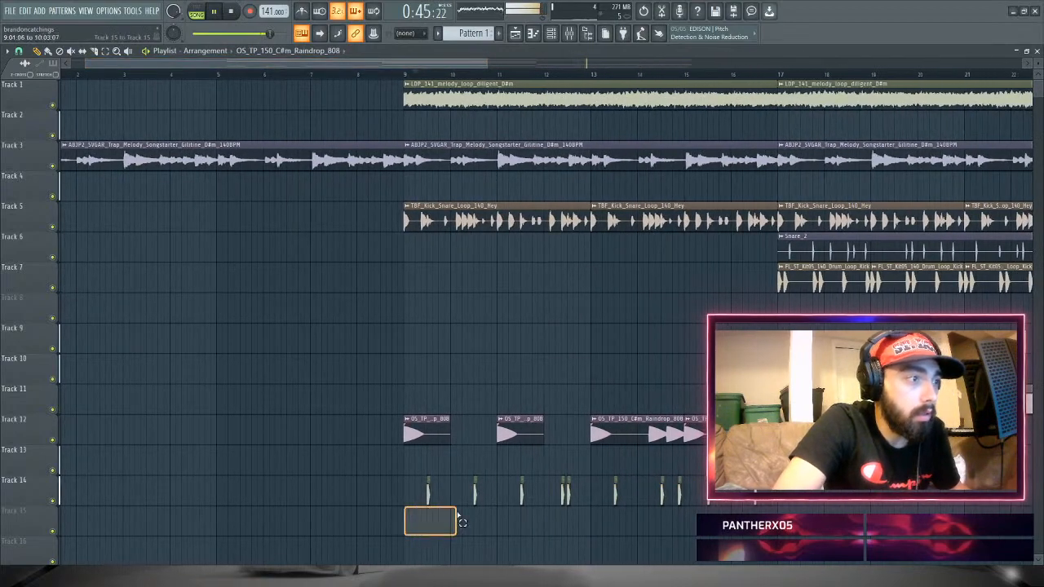
pyautogui.moveTo(459, 516); pyautogui.dragTo(763, 496)
pyautogui.hotkey('ctrl', 'b')
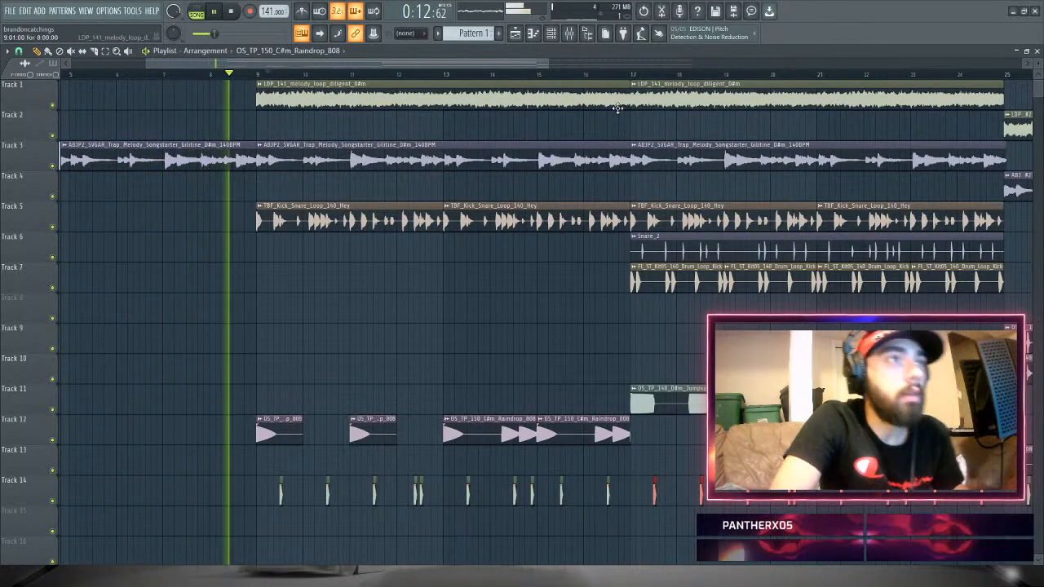
pyautogui.click(641, 74)
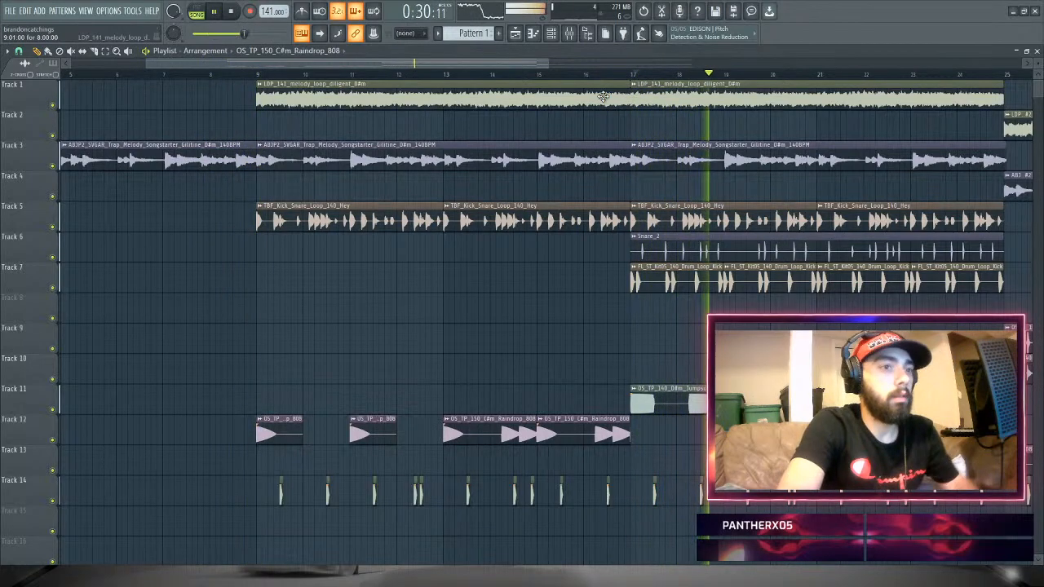
# - Slice the first Track 3 melody clip at about bar 8.5, delete the piece before bar 9, and play from about bar 7.5
pyautogui.moveTo(473, 64); pyautogui.dragTo(635, 55)
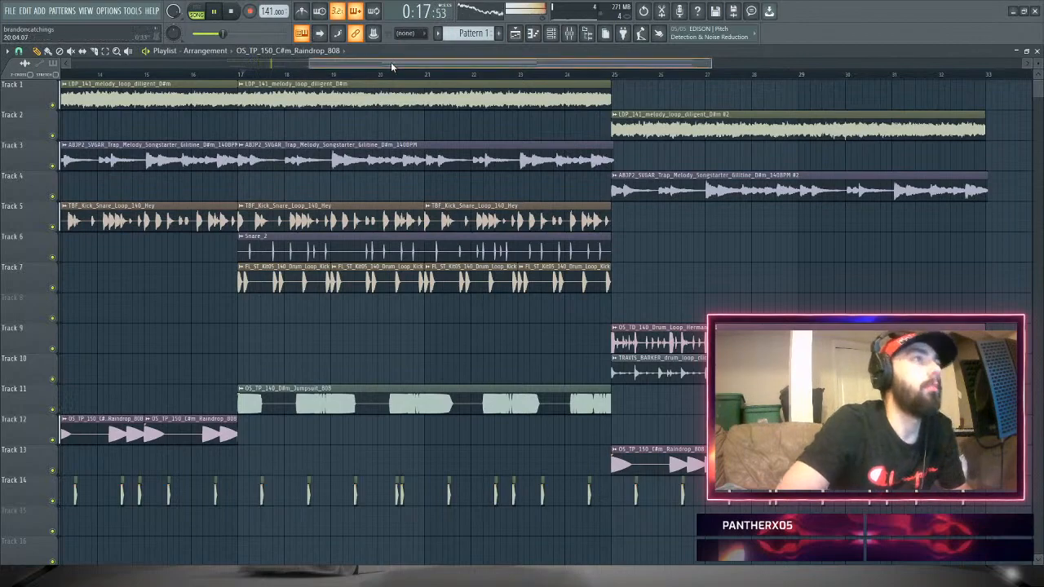
pyautogui.moveTo(391, 67); pyautogui.dragTo(207, 101)
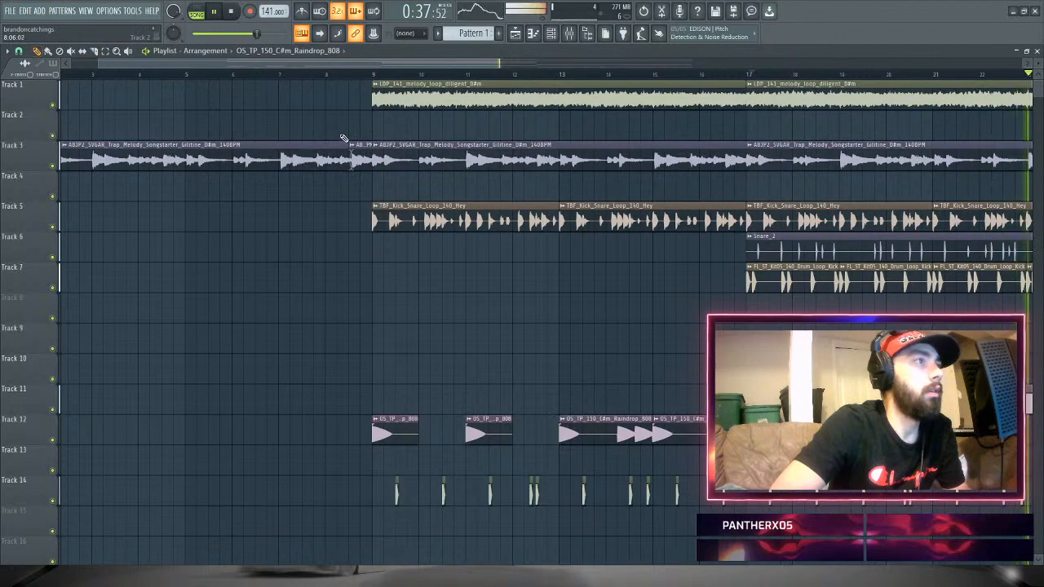
pyautogui.click(308, 78)
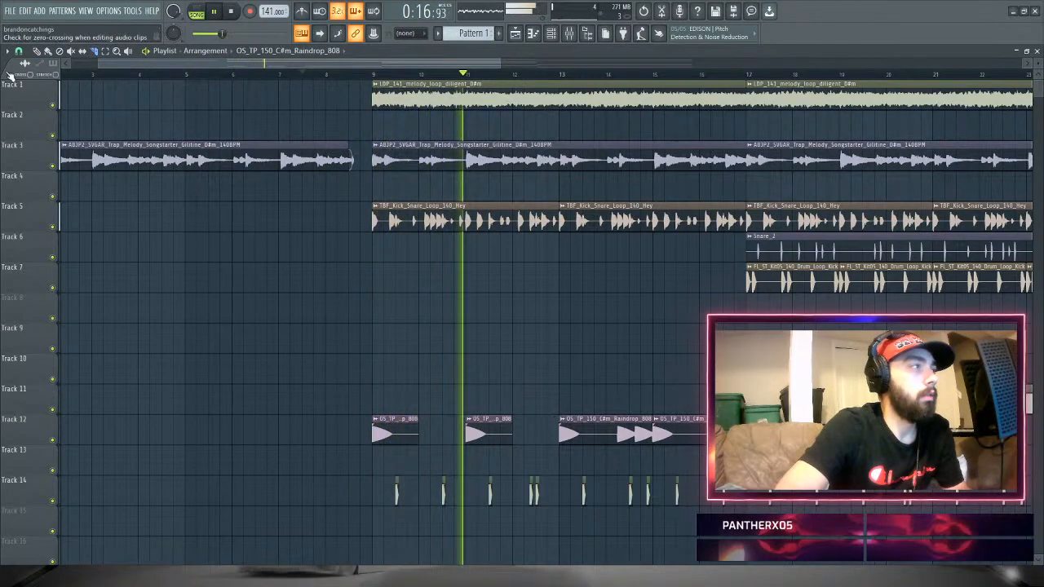
# - Set the declicking mode of the Track 3 melody sample to Transient (no bleeding) and close its settings
pyautogui.click(36, 51)
pyautogui.click(159, 160)
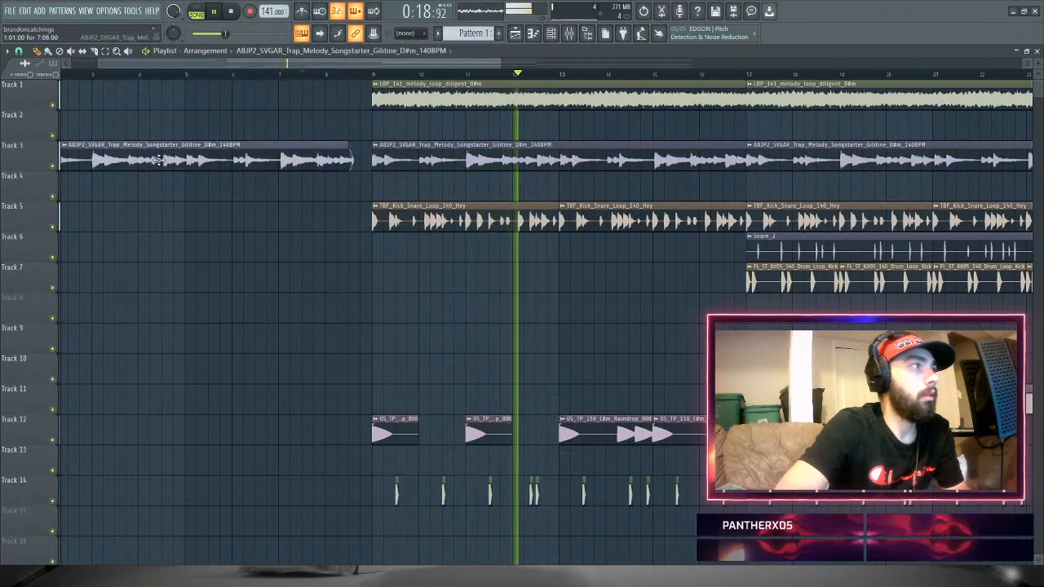
pyautogui.doubleClick(159, 160)
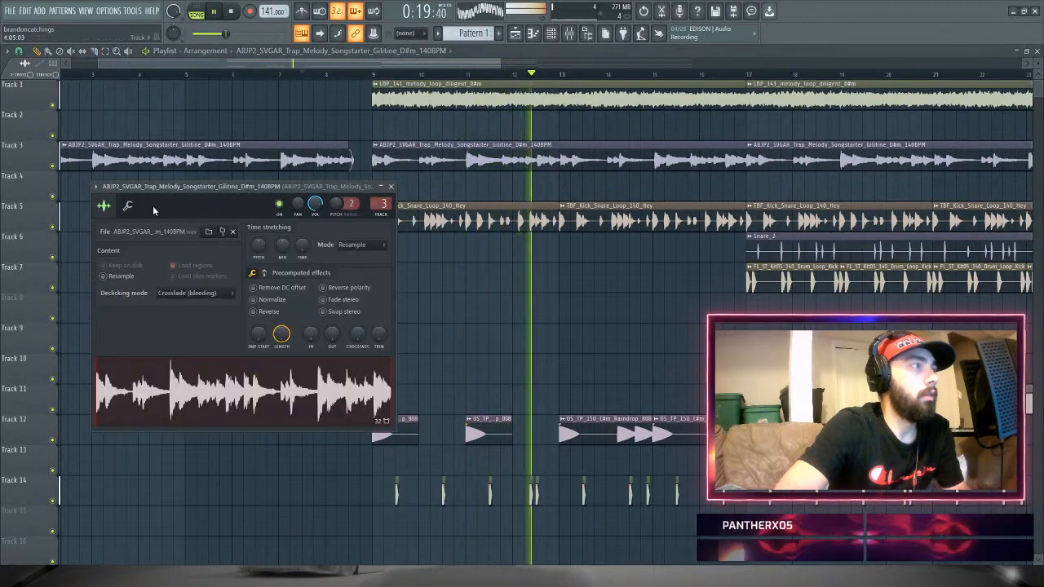
pyautogui.click(212, 315)
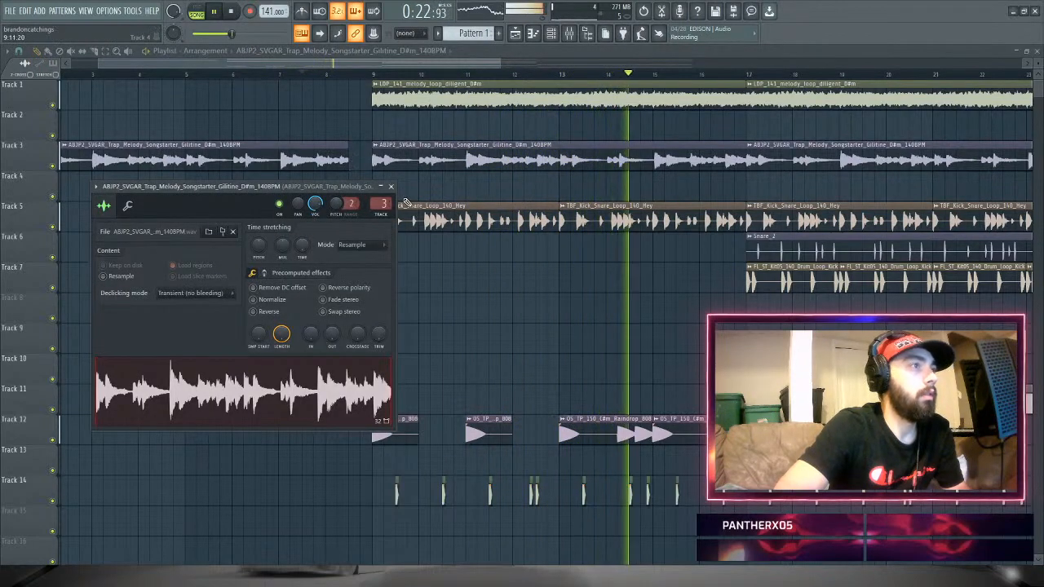
pyautogui.click(390, 186)
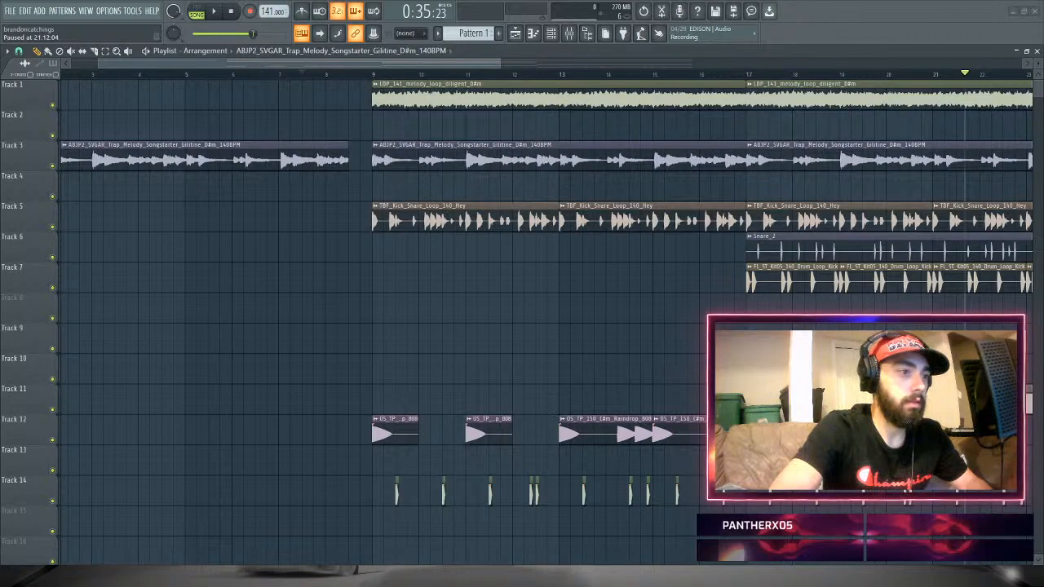
# - Play the intro from the start of the arrangement, pausing and resuming before bar 8
pyautogui.press('space')
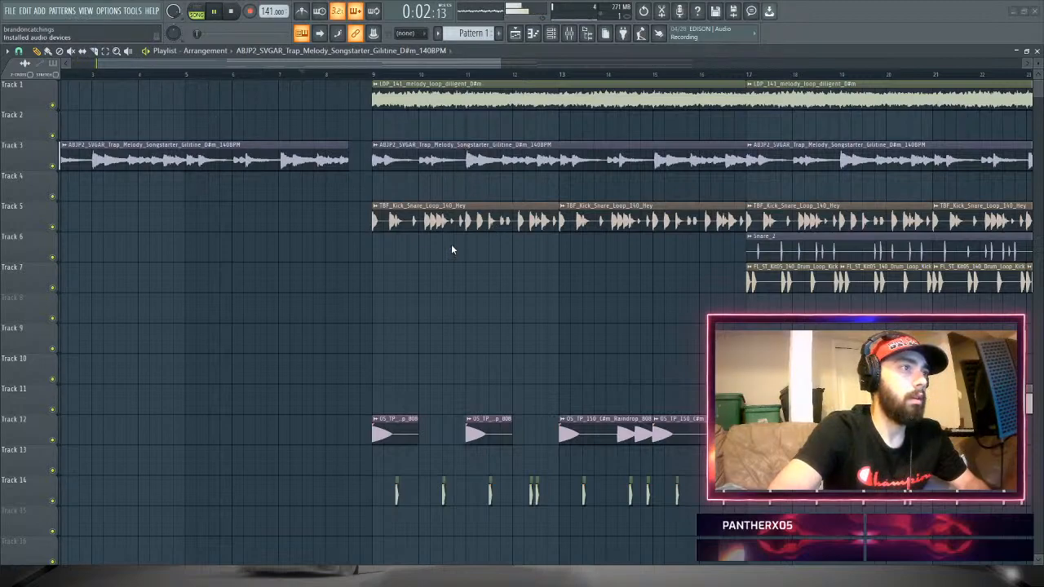
pyautogui.press('space')
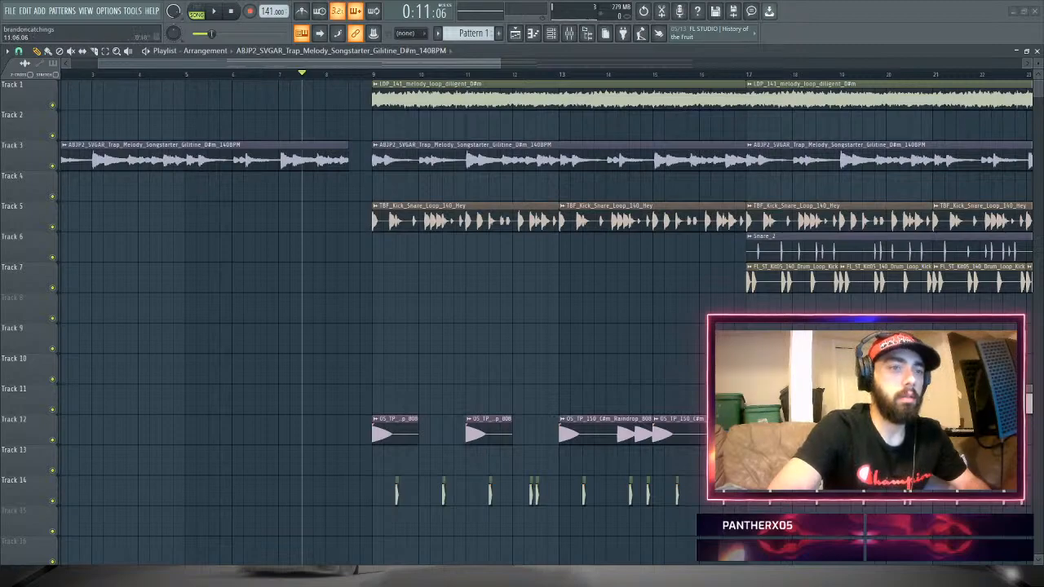
pyautogui.press('space')
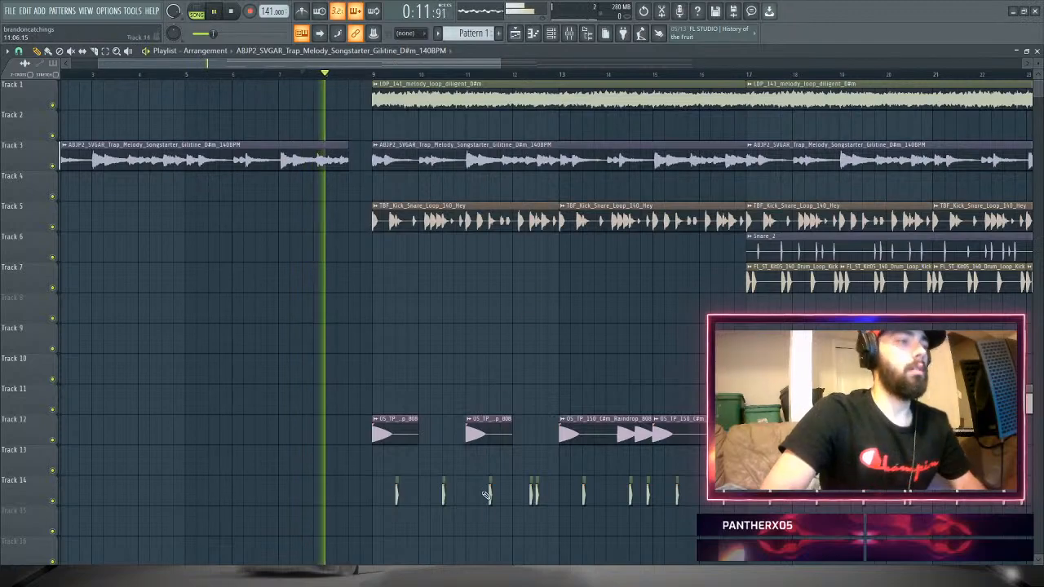